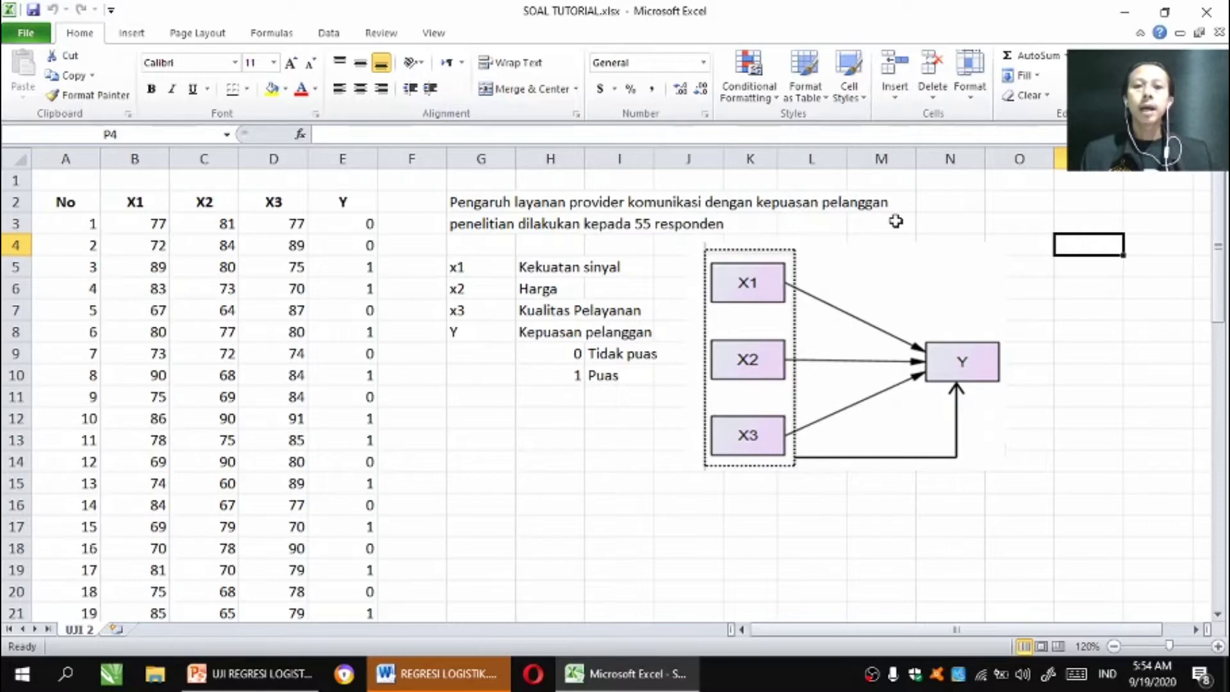
- Highlight the number of the last respondent, cell A57, with a yellow fill
{"action": "left_click_drag", "start_coordinate": [1217, 246], "coordinate": [1219, 541]}
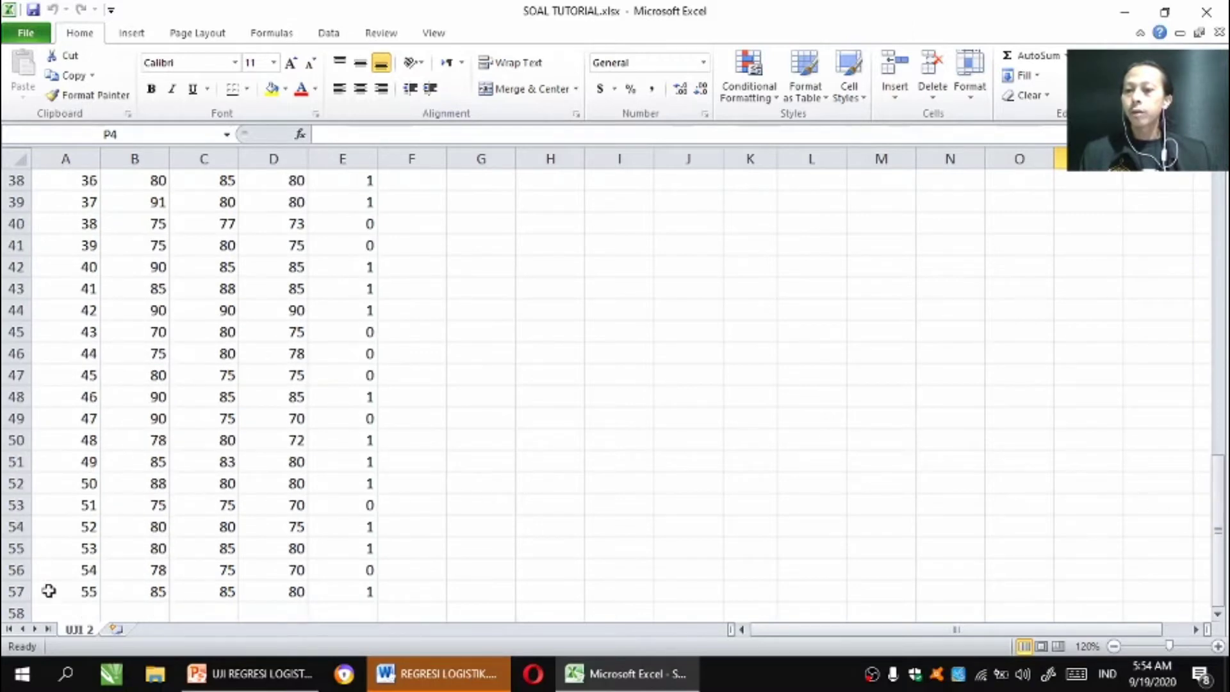
{"action": "left_click", "coordinate": [89, 598]}
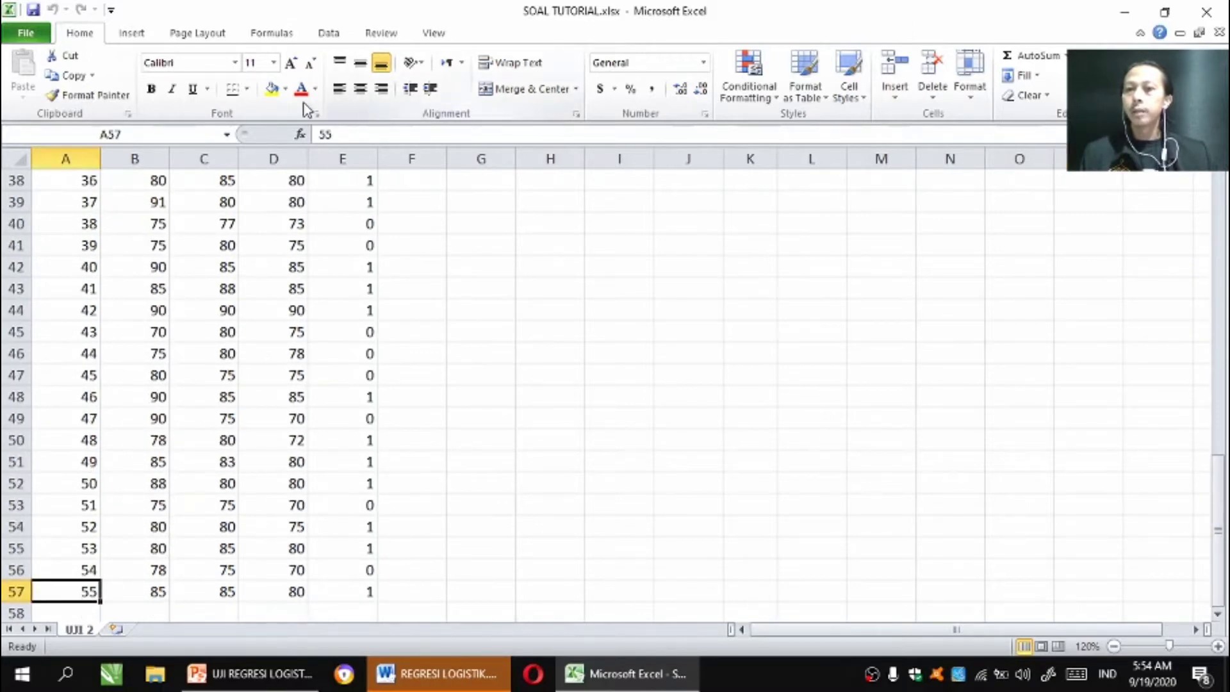
{"action": "left_click", "coordinate": [272, 93]}
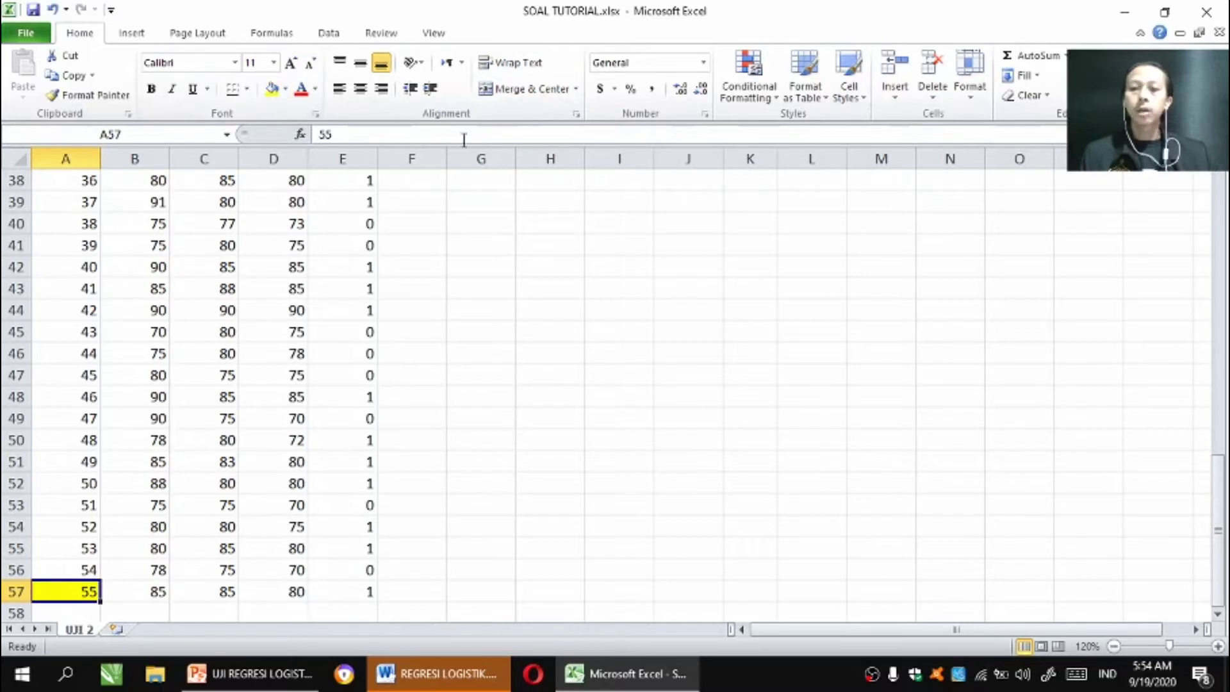
- Examine the X1, X2, X3 and Y data columns of the worksheet one after another
{"action": "left_click_drag", "start_coordinate": [1208, 521], "coordinate": [1217, 256]}
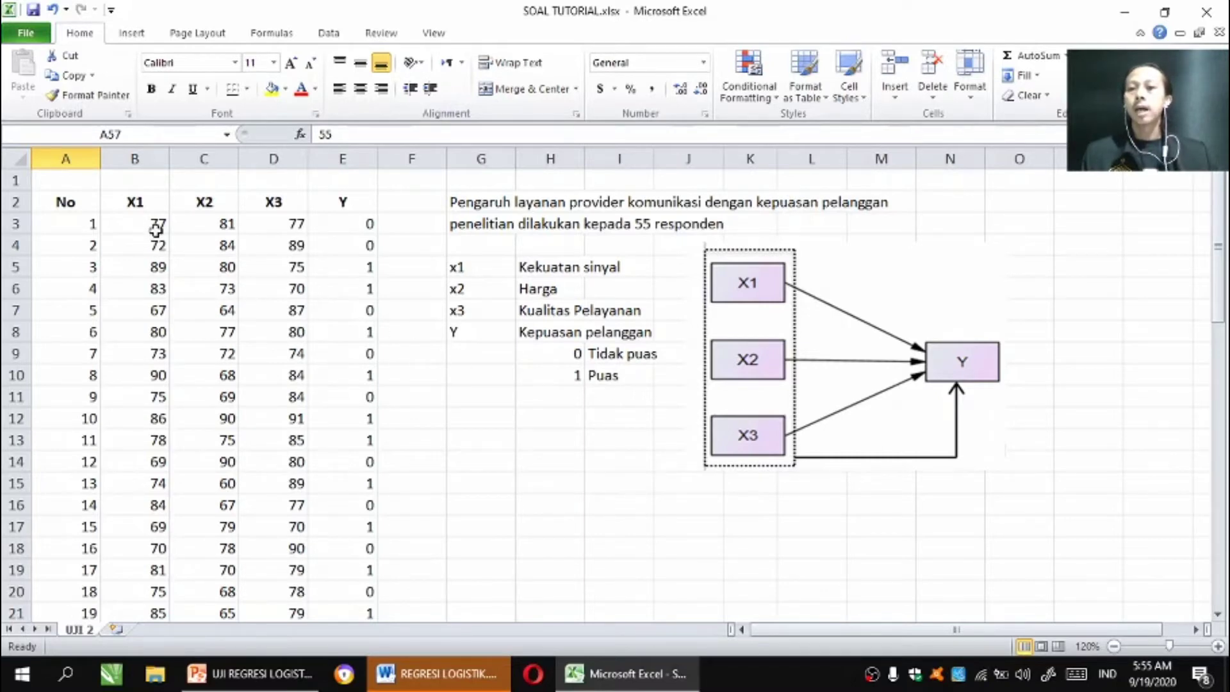
{"action": "left_click", "coordinate": [147, 178]}
{"action": "key", "text": "ctrl+shift+Down"}
{"action": "key", "text": "ctrl+shift+Down"}
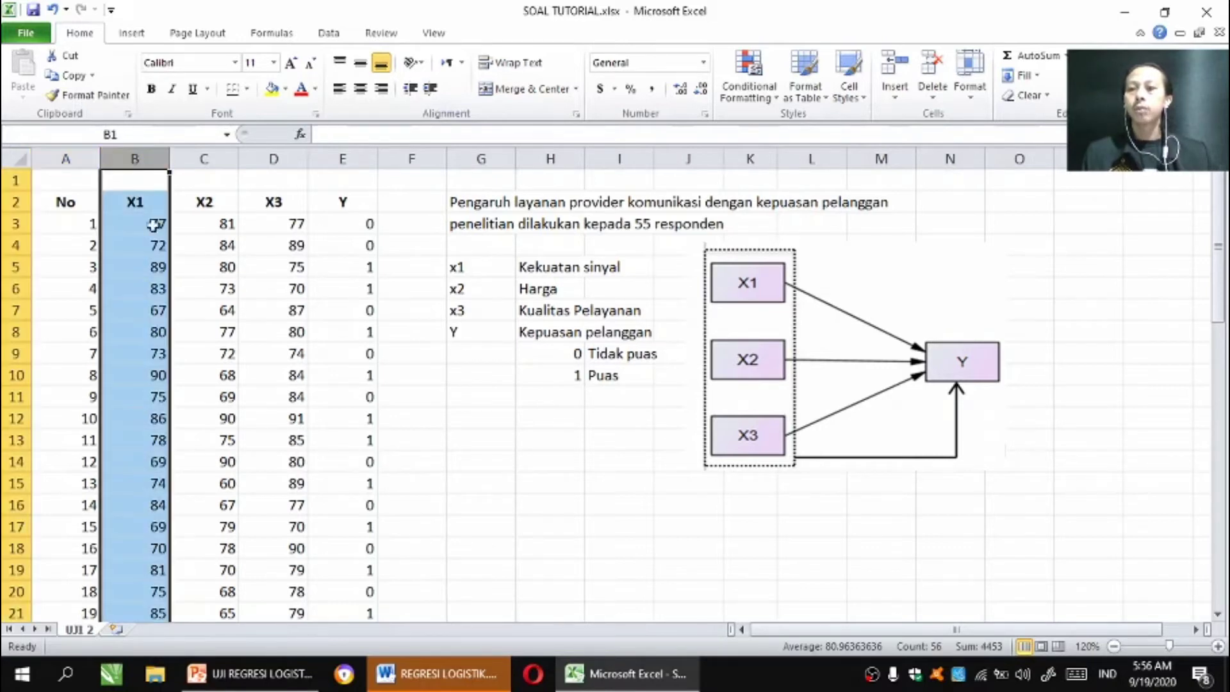
{"action": "left_click", "coordinate": [219, 159]}
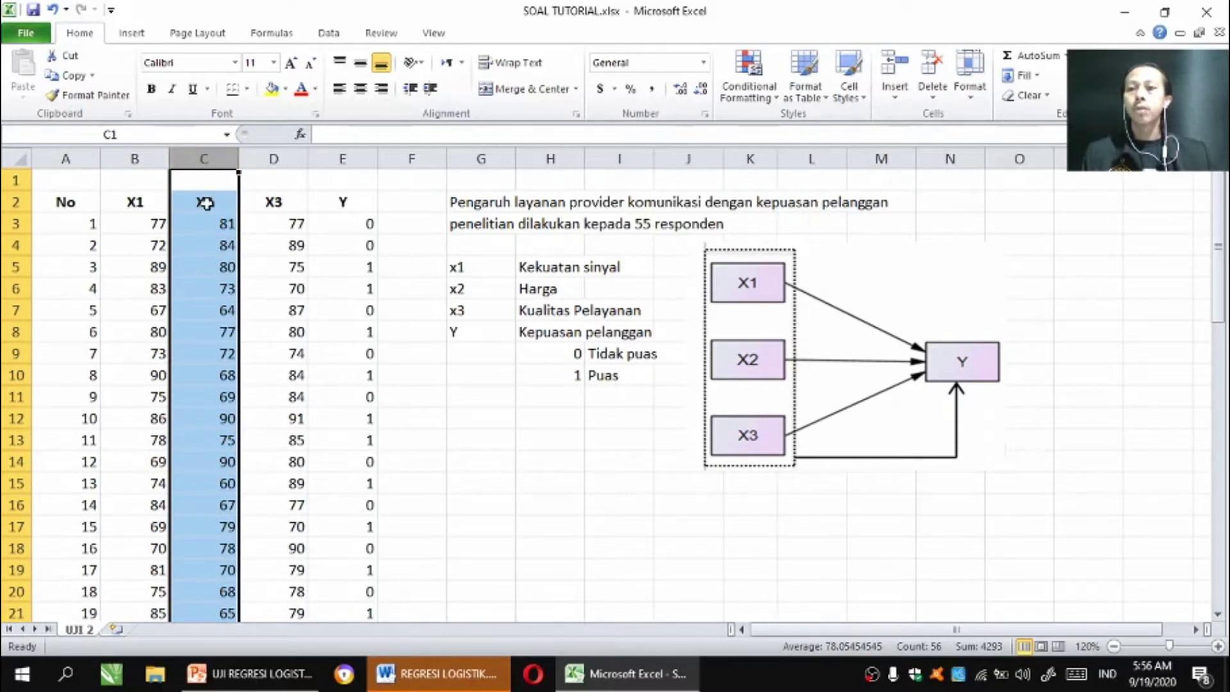
{"action": "left_click", "coordinate": [282, 158]}
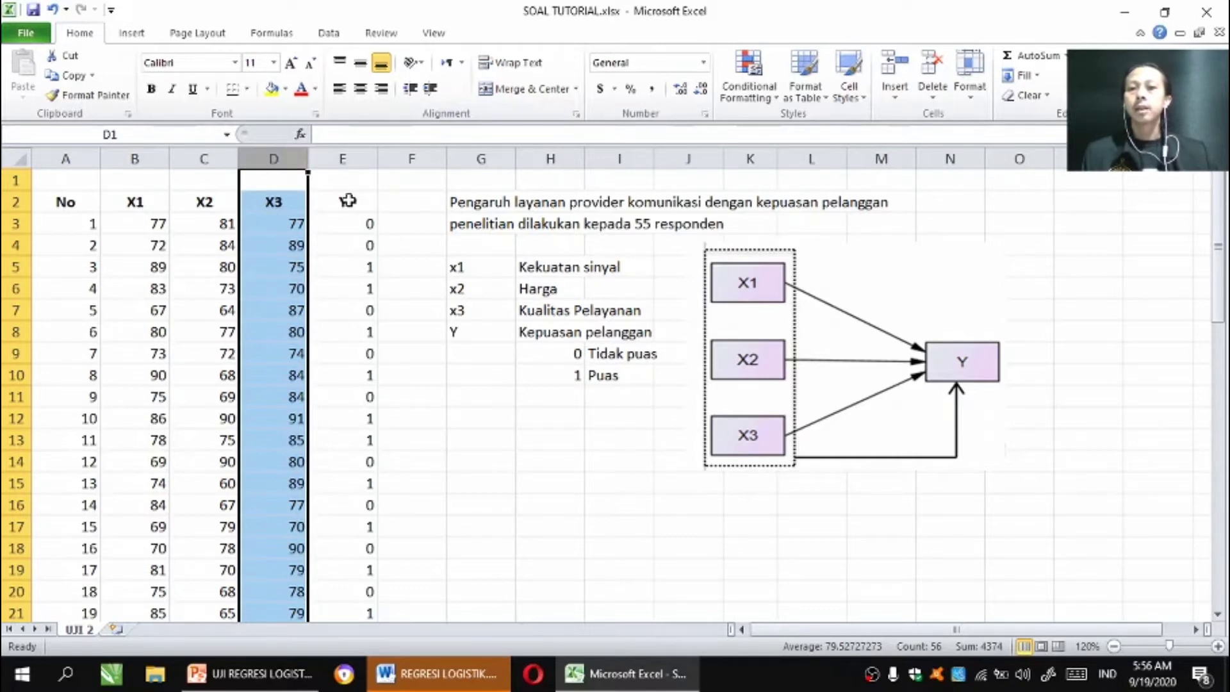
{"action": "left_click", "coordinate": [360, 156]}
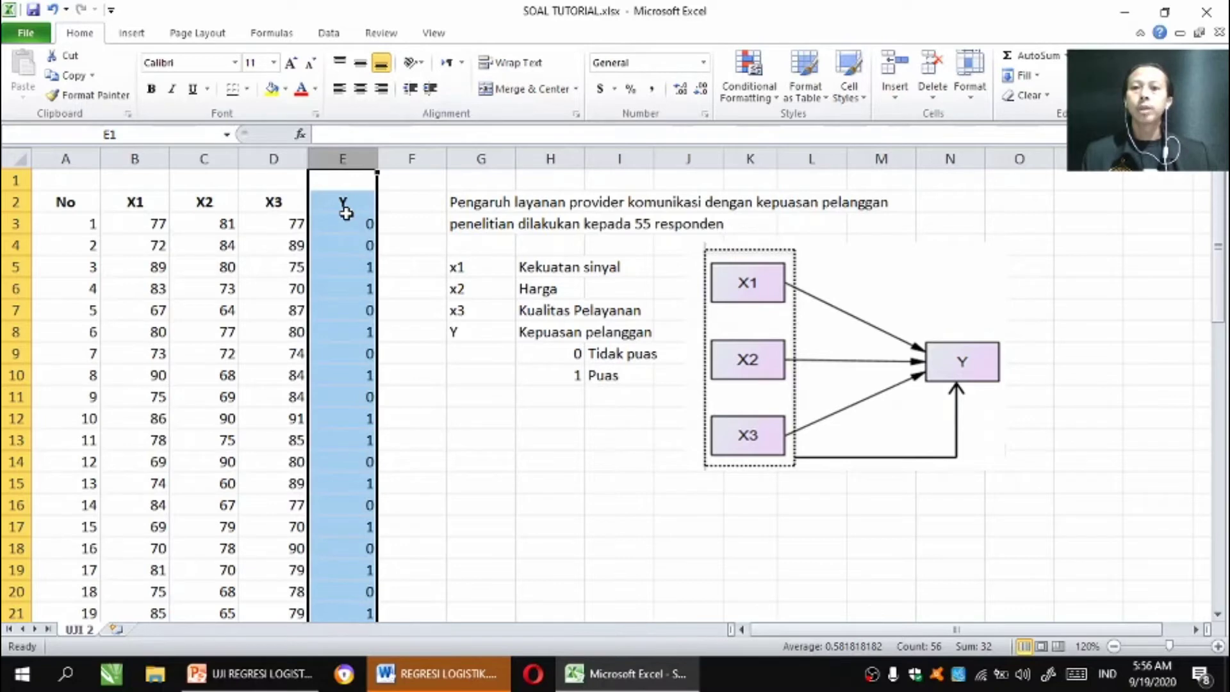
{"action": "left_click", "coordinate": [400, 287]}
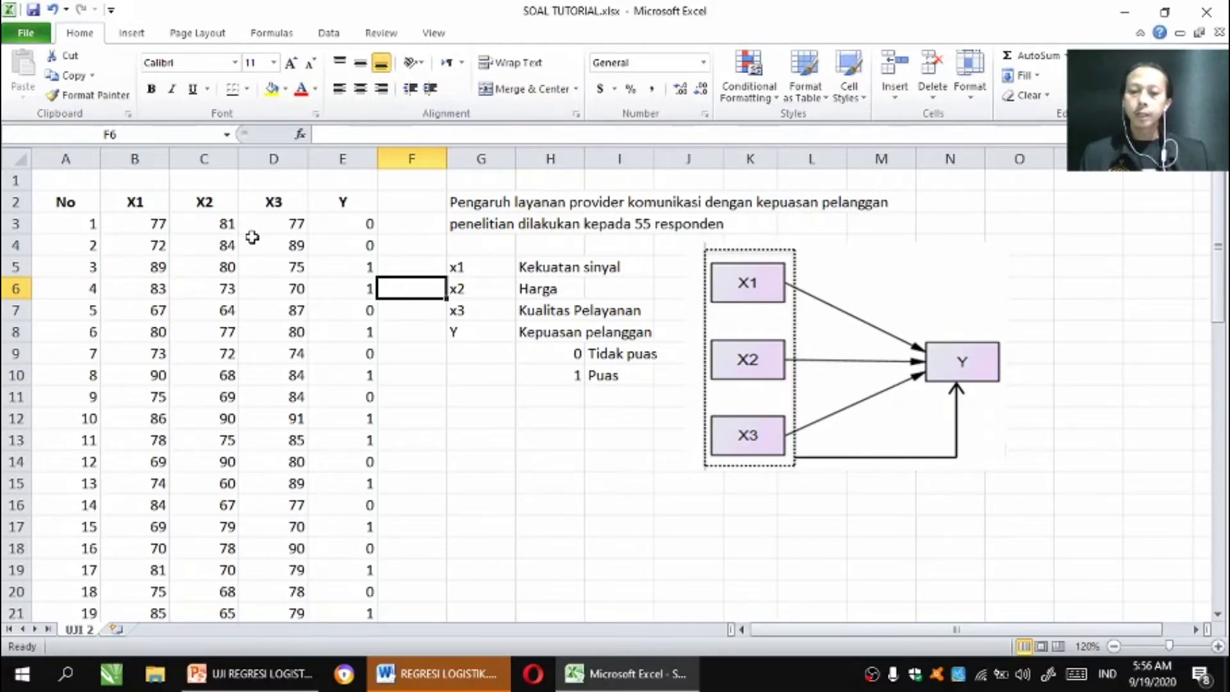
- Find SPSS through the Windows search and open it with an empty dataset
{"action": "left_click", "coordinate": [66, 675]}
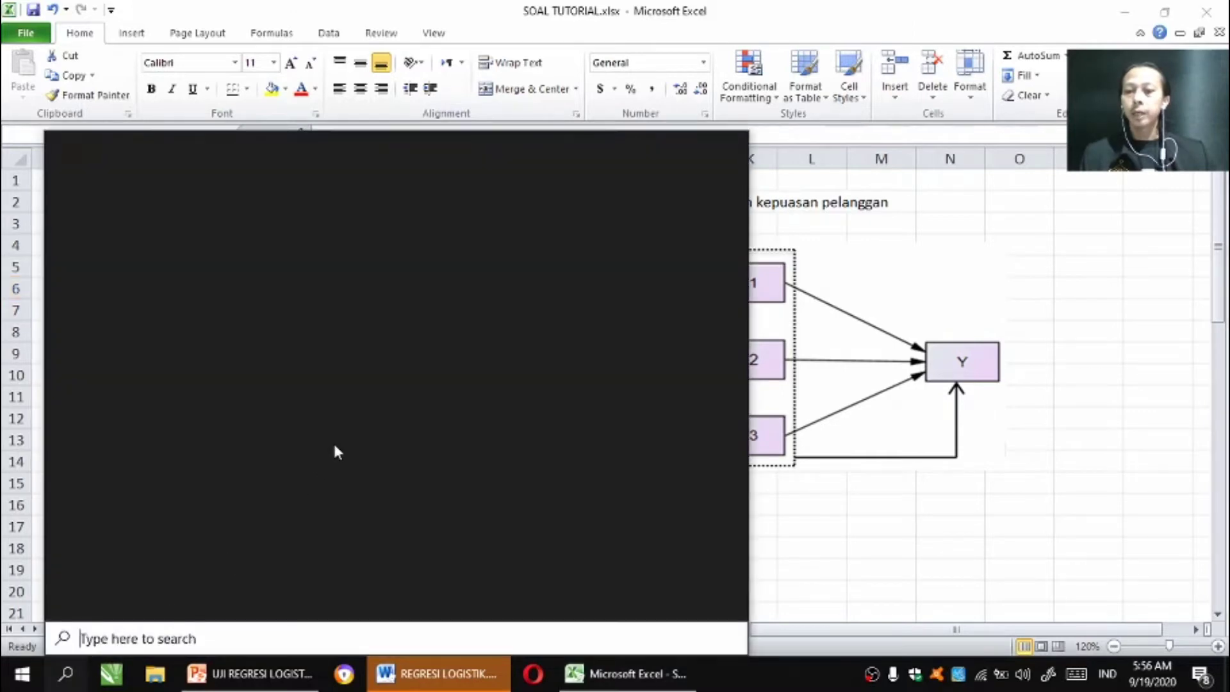
{"action": "type", "text": "sp"}
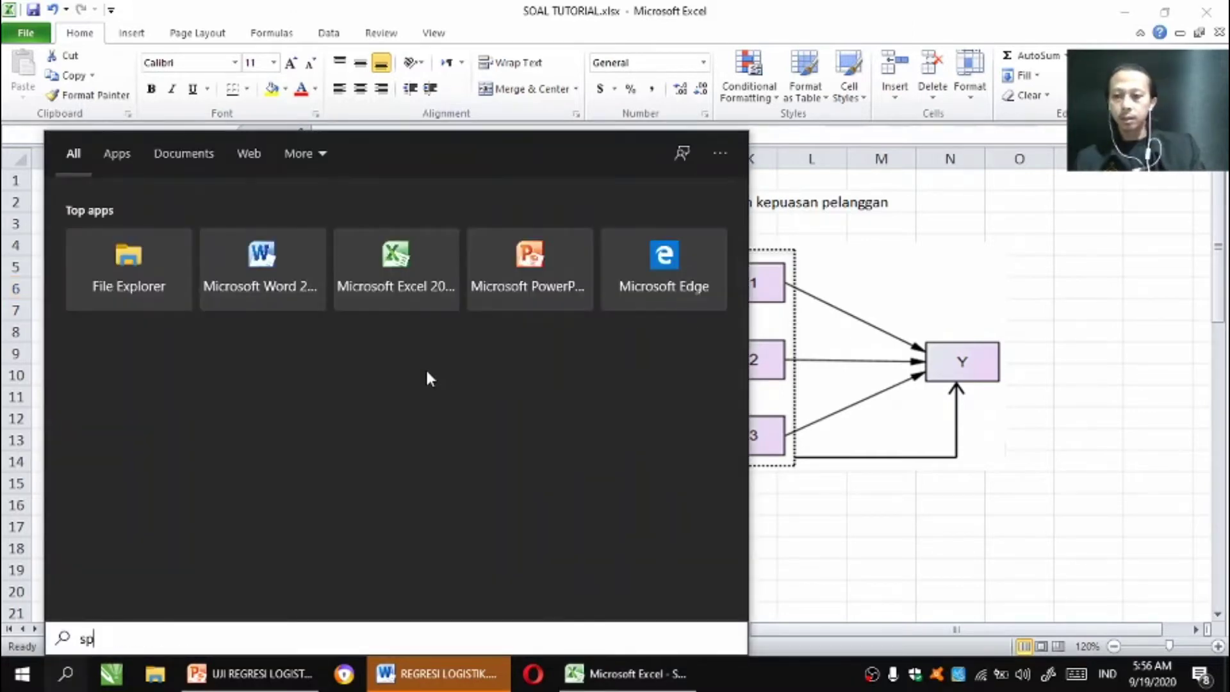
{"action": "type", "text": "ss"}
{"action": "left_click", "coordinate": [142, 209]}
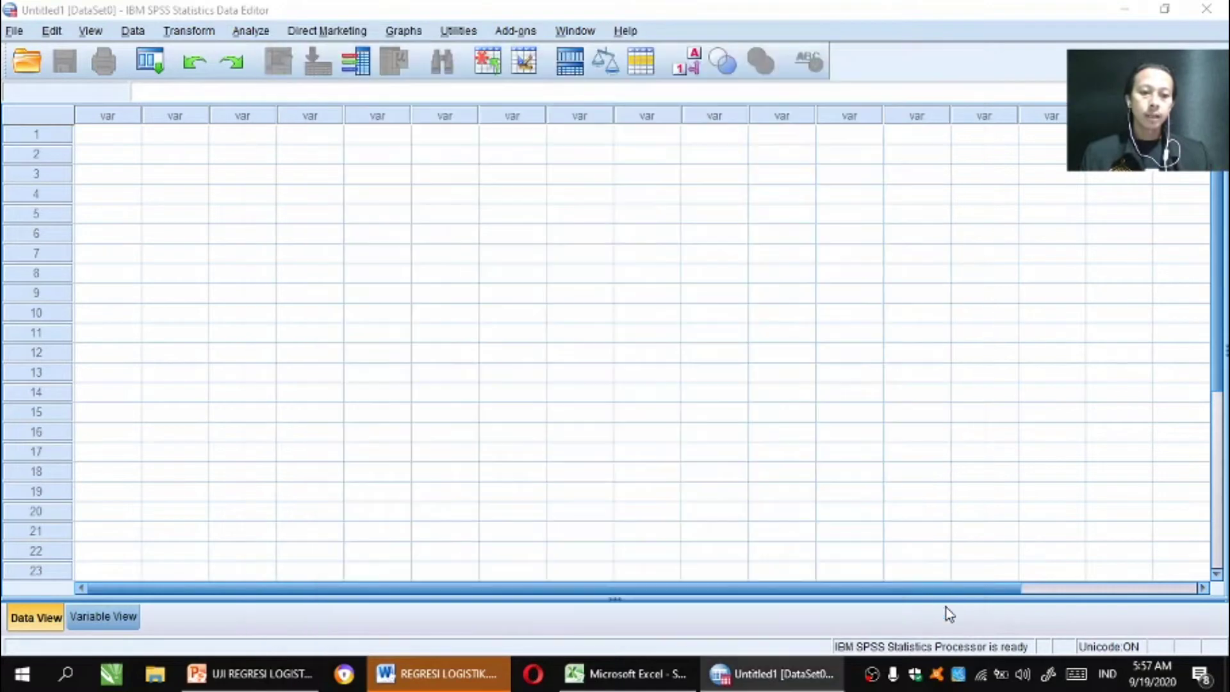
{"action": "left_click", "coordinate": [942, 609]}
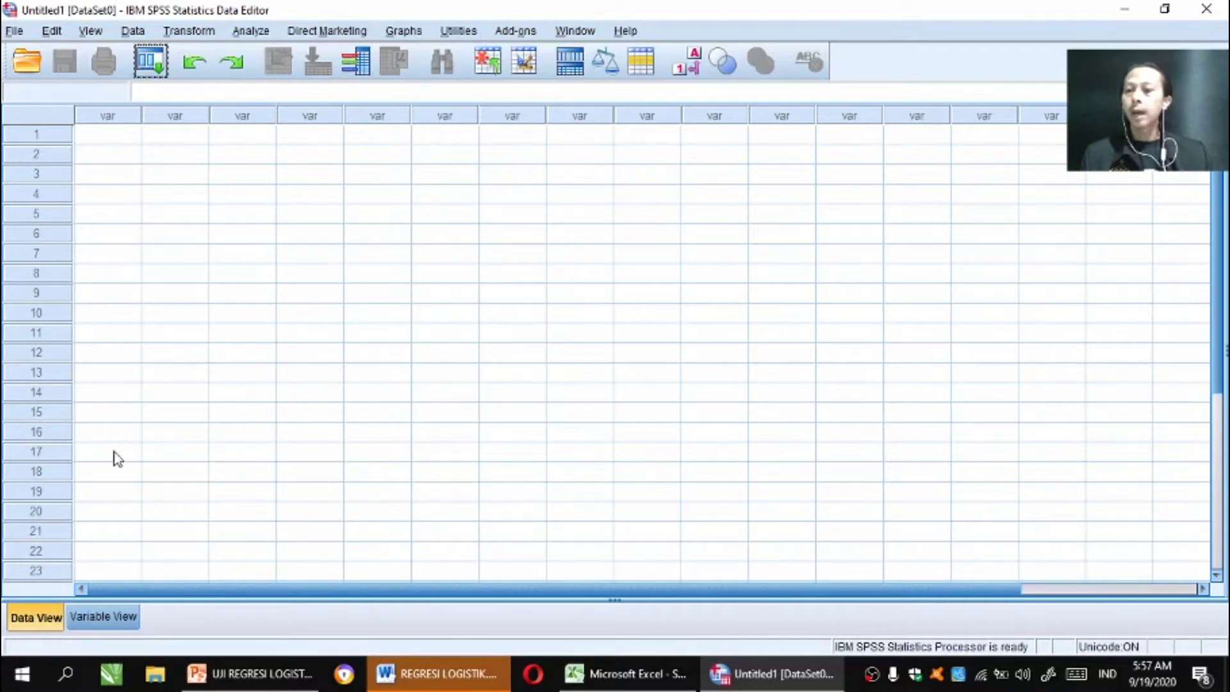
- Define four variables named X1, X2, X3 and Y in the empty dataset's variable list
{"action": "left_click", "coordinate": [121, 625]}
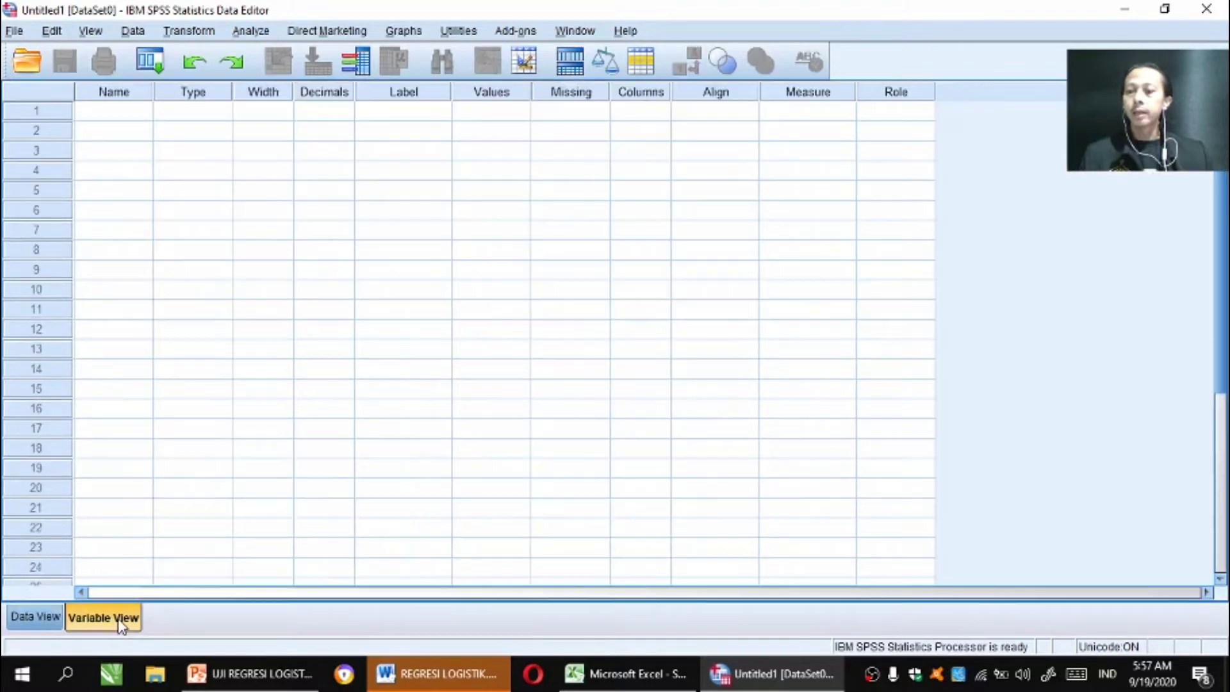
{"action": "left_click", "coordinate": [114, 115]}
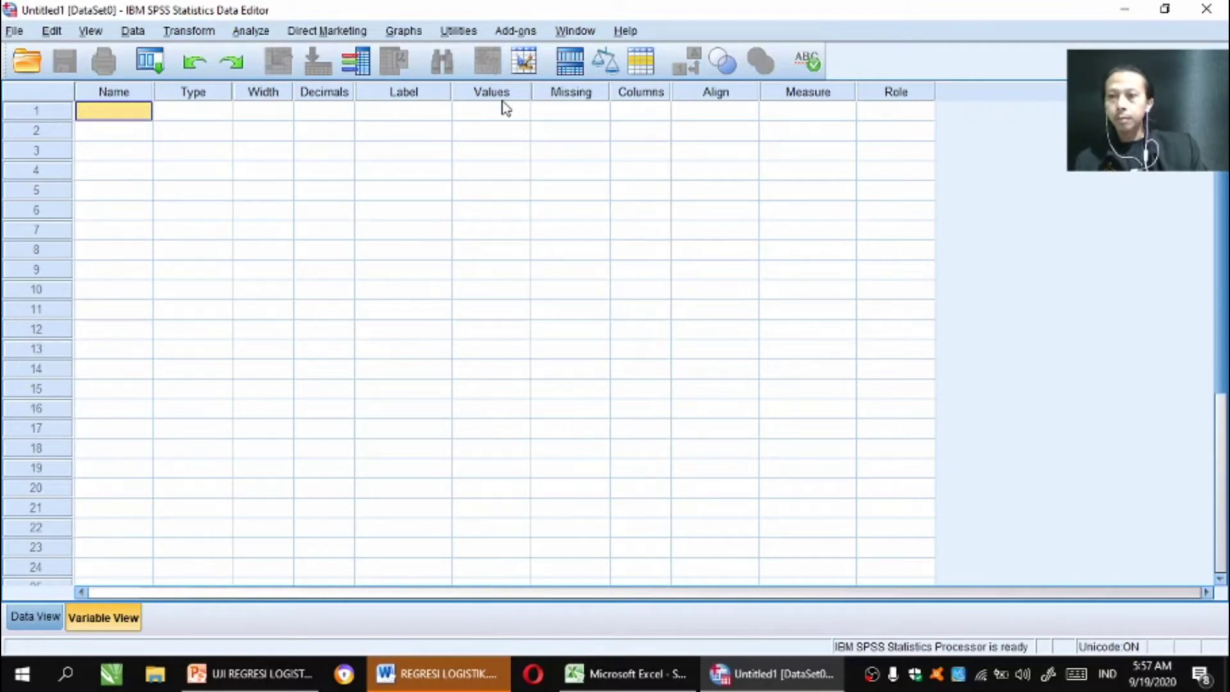
{"action": "type", "text": "x"}
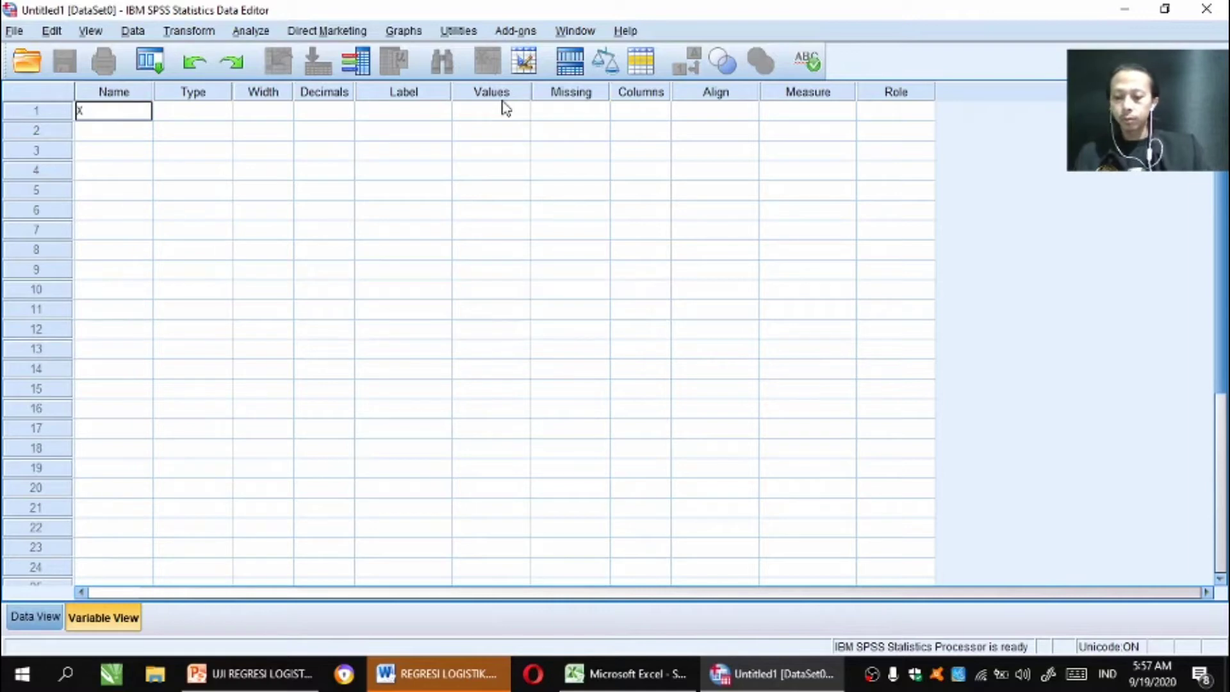
{"action": "type", "text": "1"}
{"action": "key", "text": "Return"}
{"action": "type", "text": "x"}
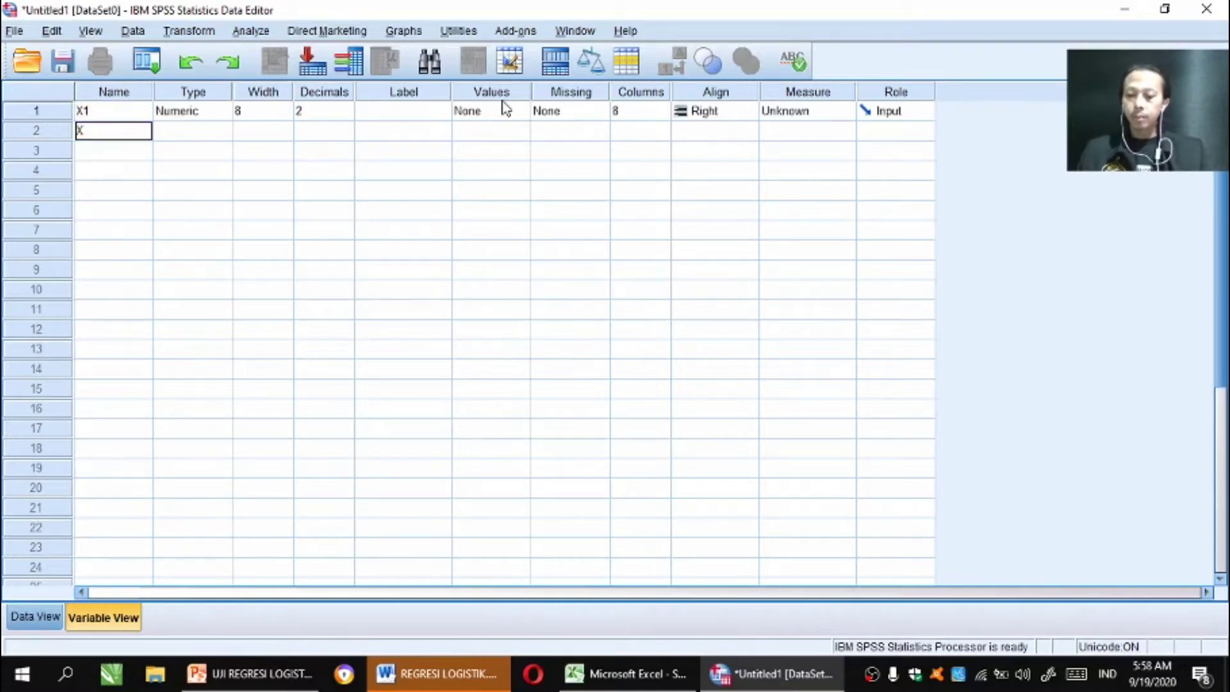
{"action": "key", "text": "Return"}
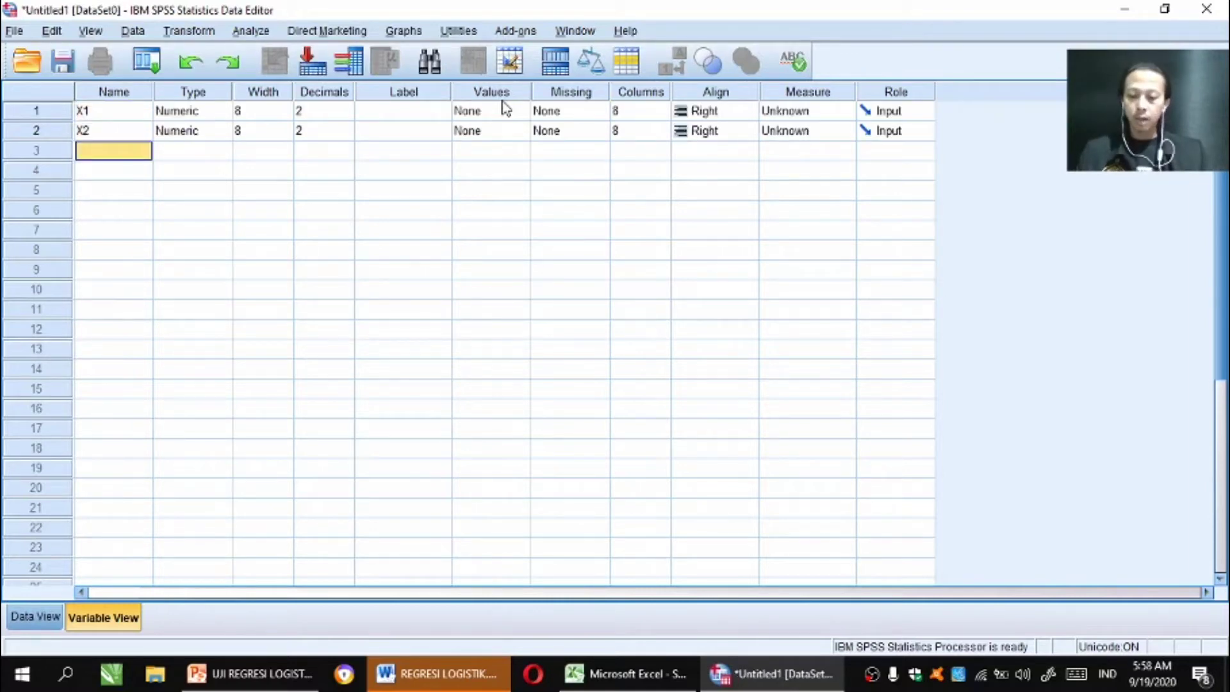
{"action": "type", "text": "x3"}
{"action": "key", "text": "Return"}
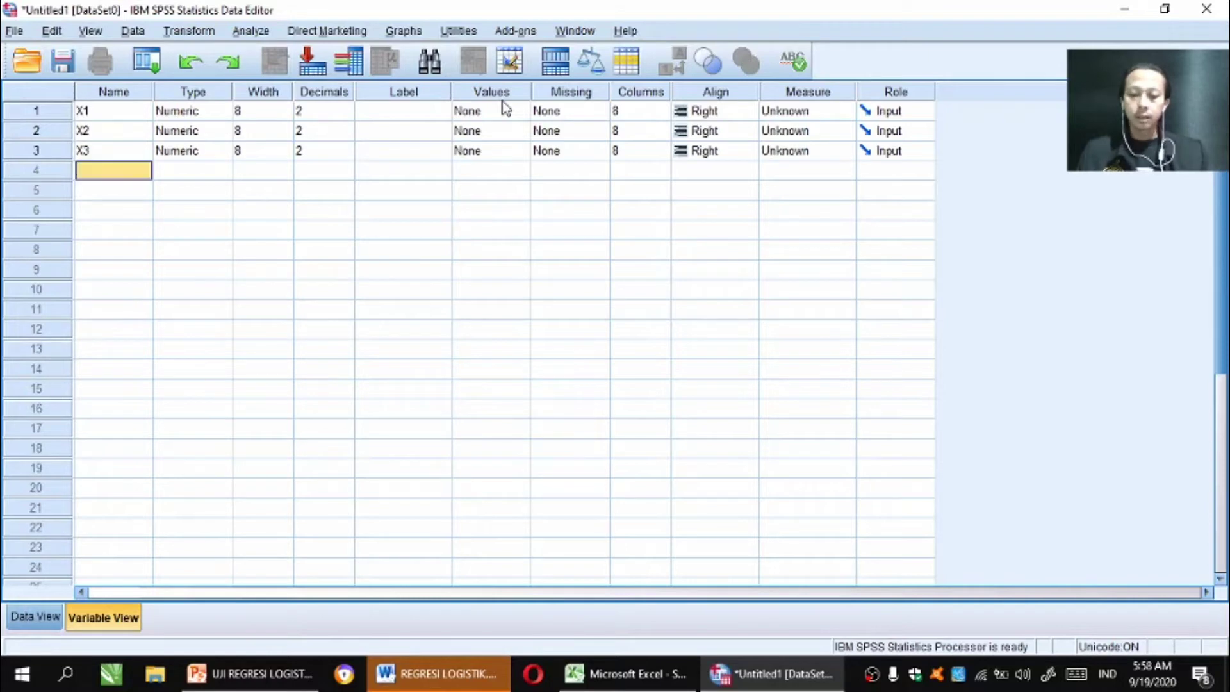
{"action": "type", "text": "Y"}
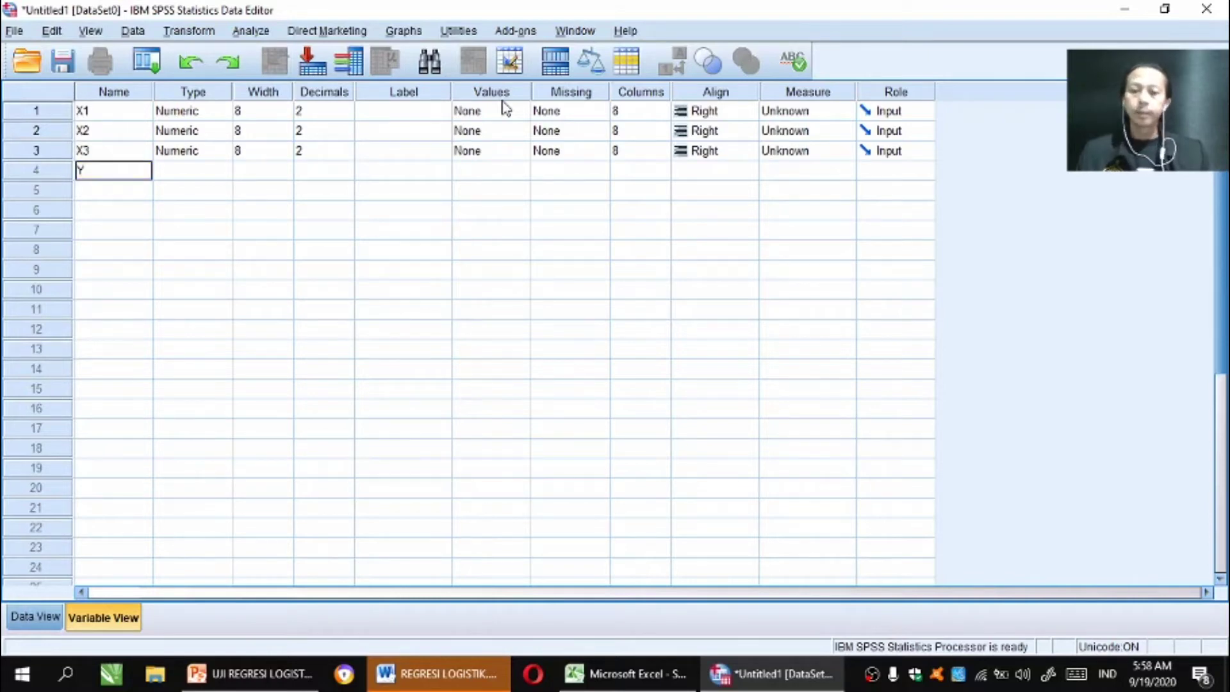
{"action": "key", "text": "Return"}
- Label X1 as "Kekuatan Sinyal", X2 as "Harga" and X3 as "Kualitas Layanan"
{"action": "left_click", "coordinate": [389, 116]}
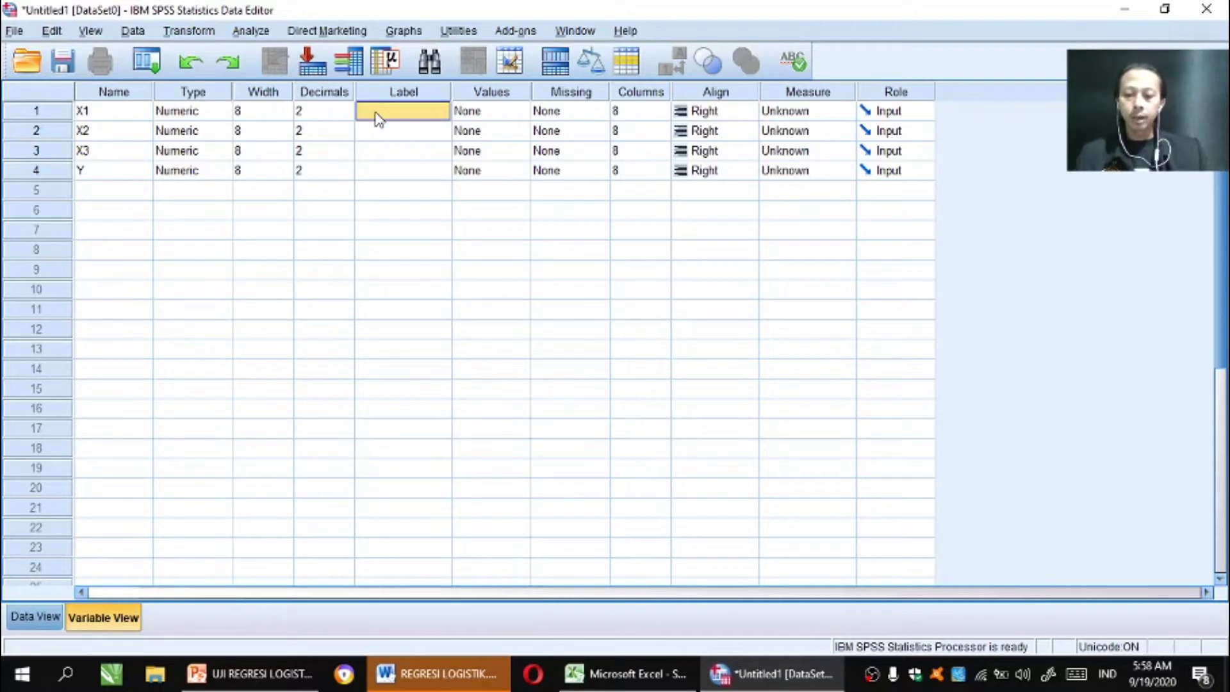
{"action": "type", "text": "Kekuatan Sinyal"}
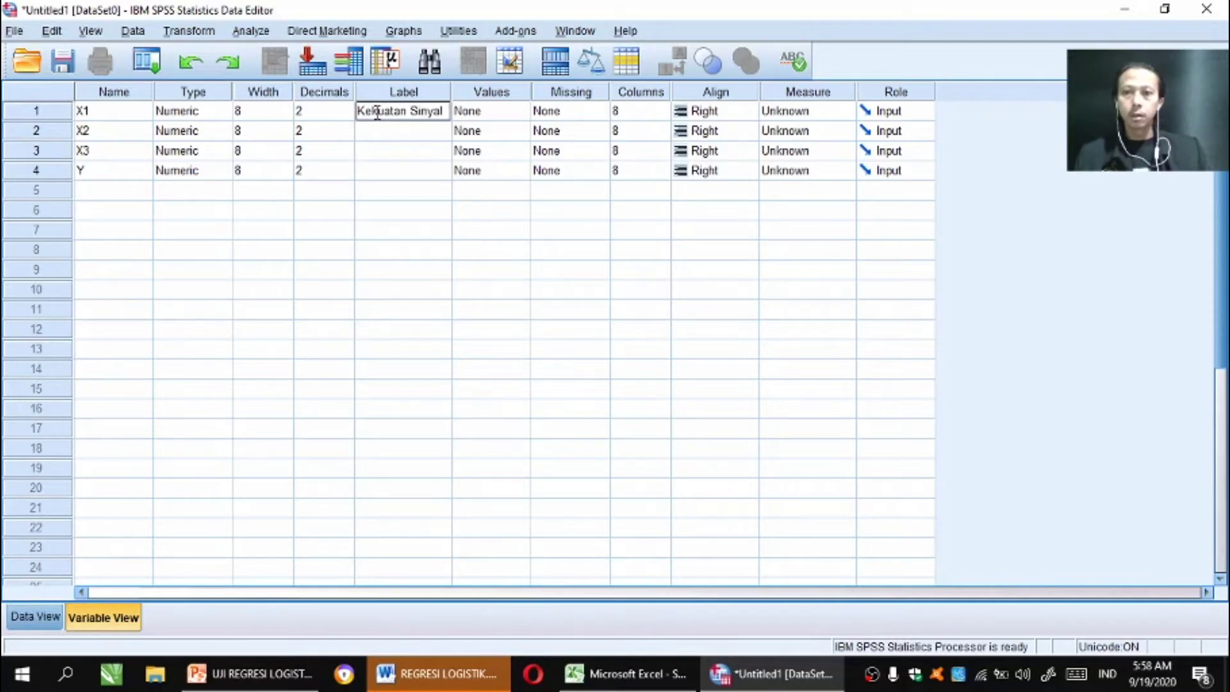
{"action": "key", "text": "Return"}
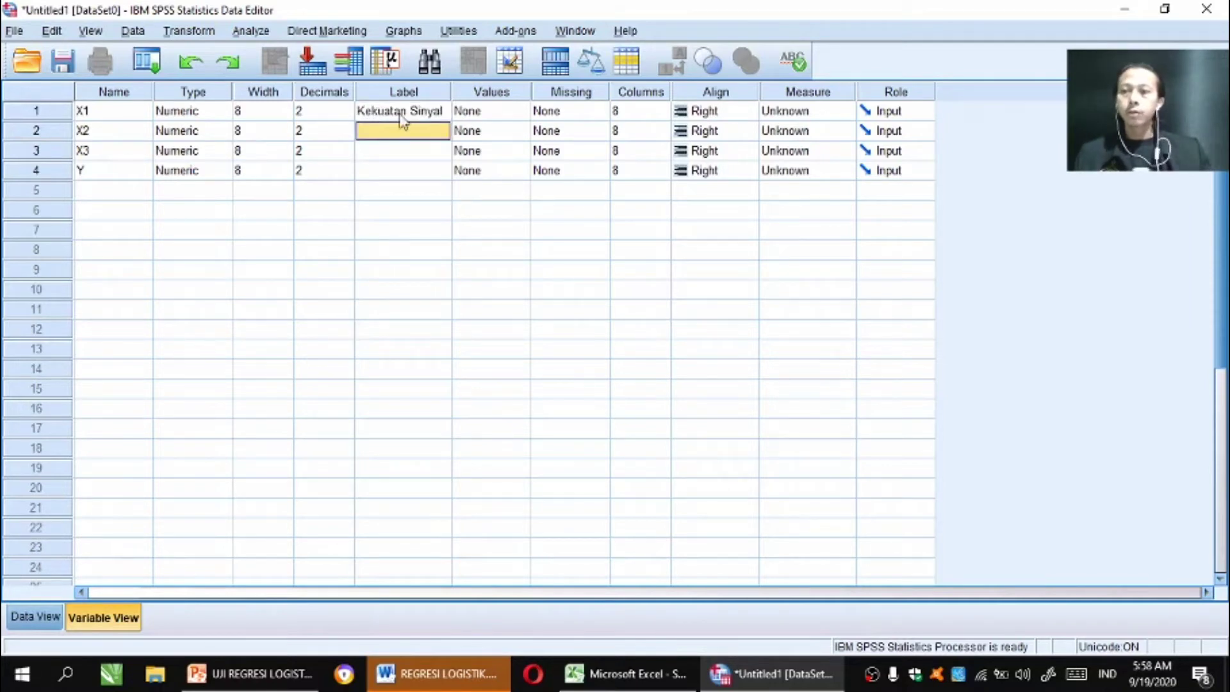
{"action": "type", "text": "Harga"}
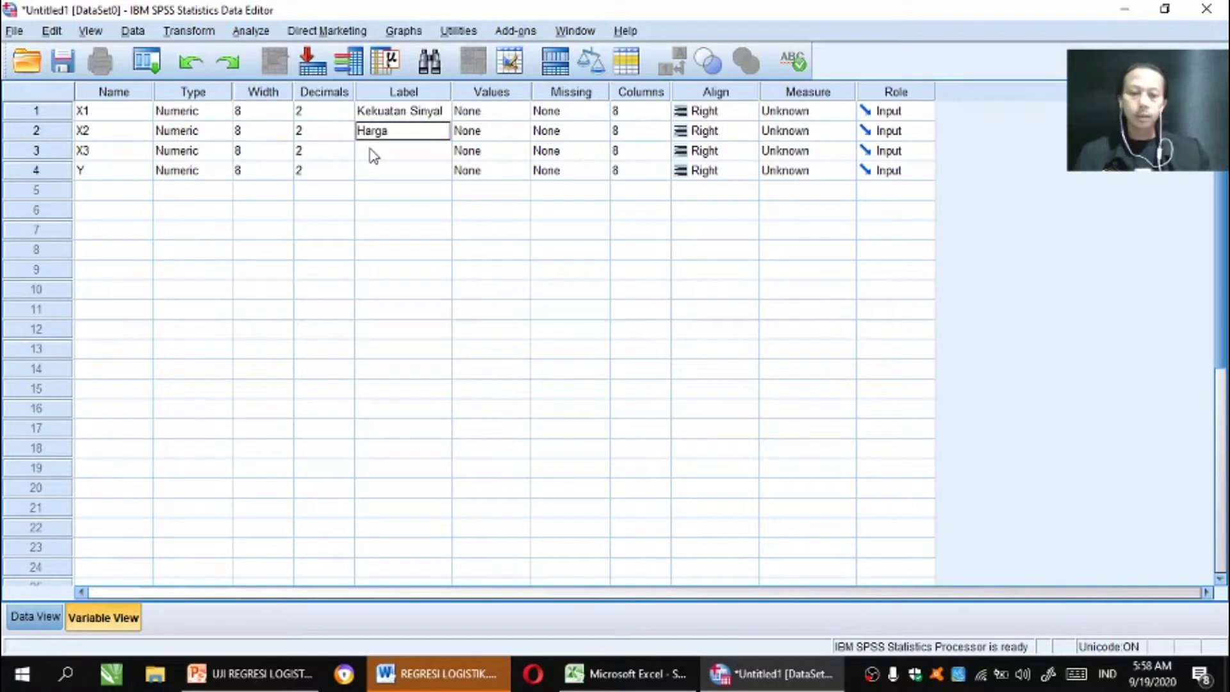
{"action": "key", "text": "Return"}
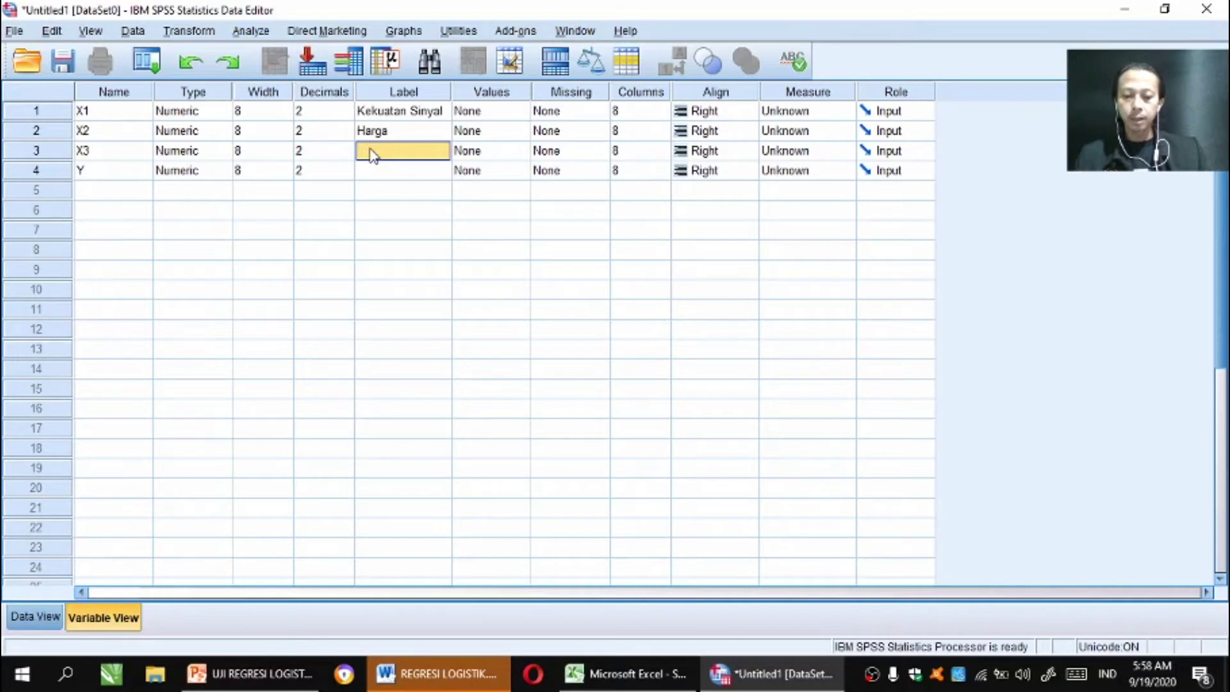
{"action": "type", "text": "Kualitas Layanan"}
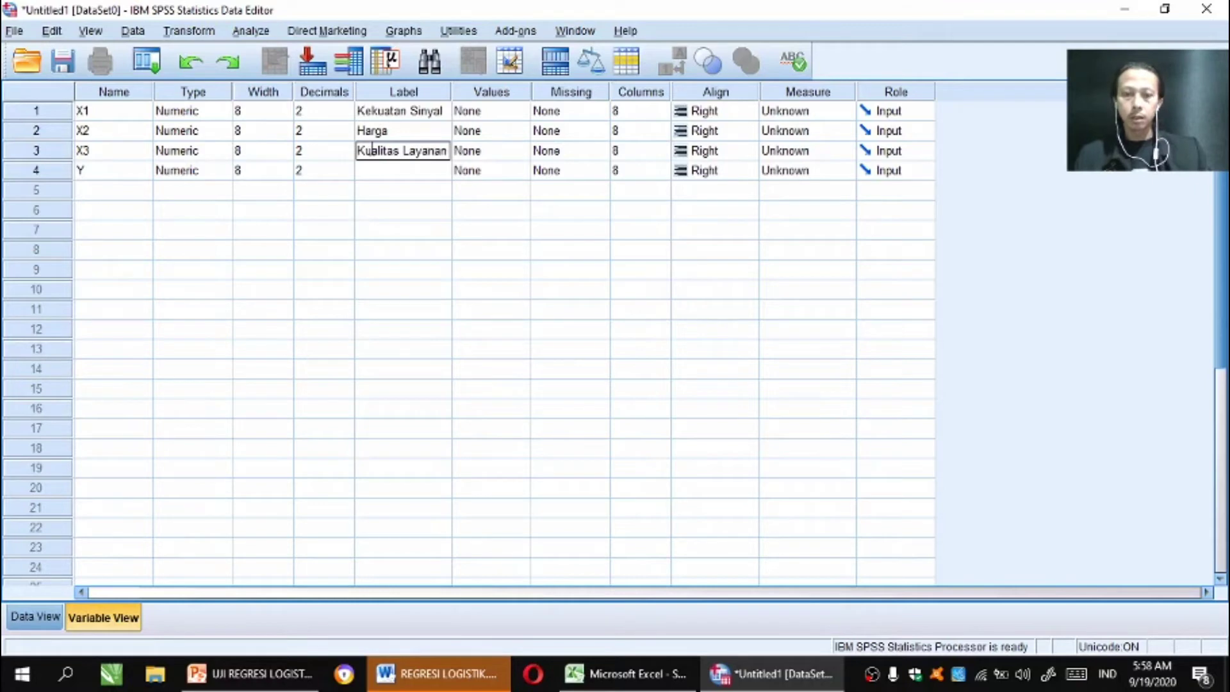
{"action": "key", "text": "Return"}
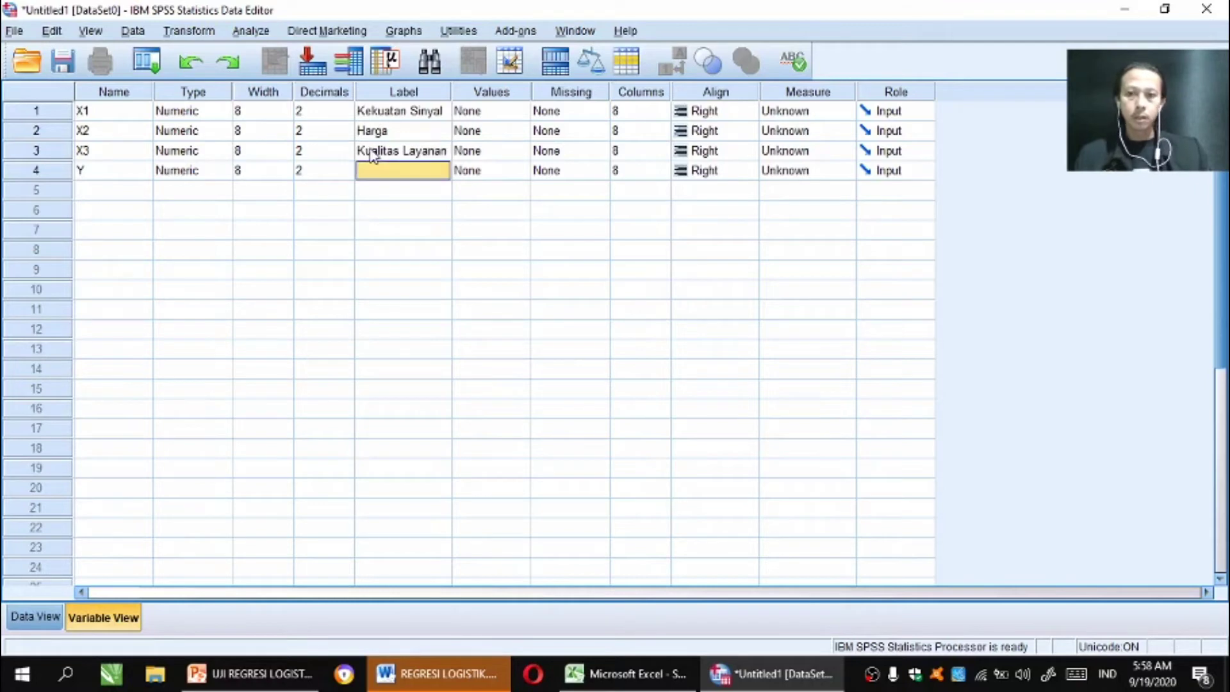
- Check the variable descriptions in the Excel workbook, and label variable Y in SPSS as "Kepuasan Pelanggan"
{"action": "left_click", "coordinate": [588, 669]}
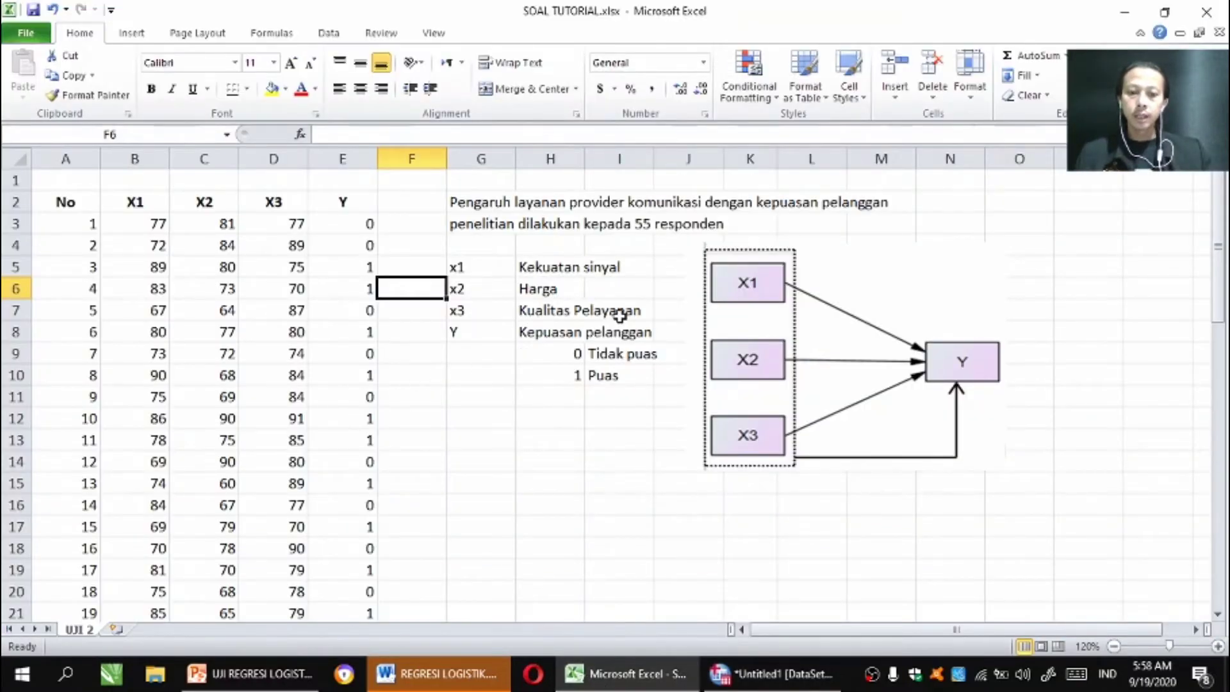
{"action": "left_click", "coordinate": [768, 674]}
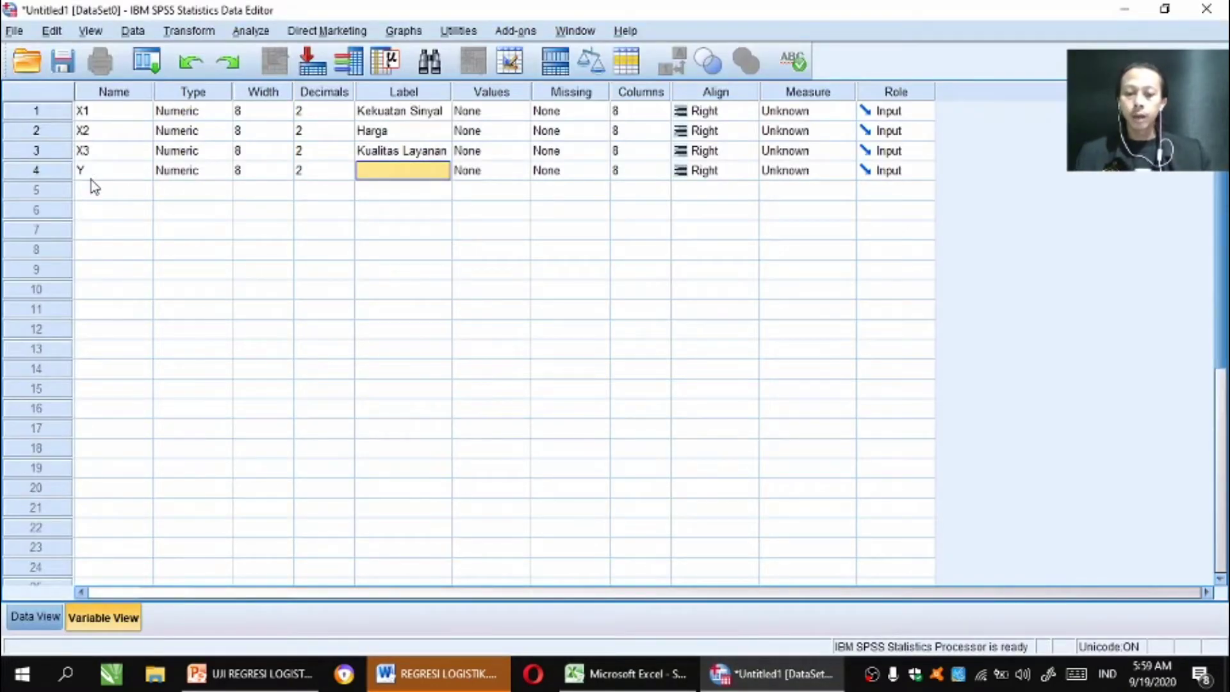
{"action": "type", "text": "Ke"}
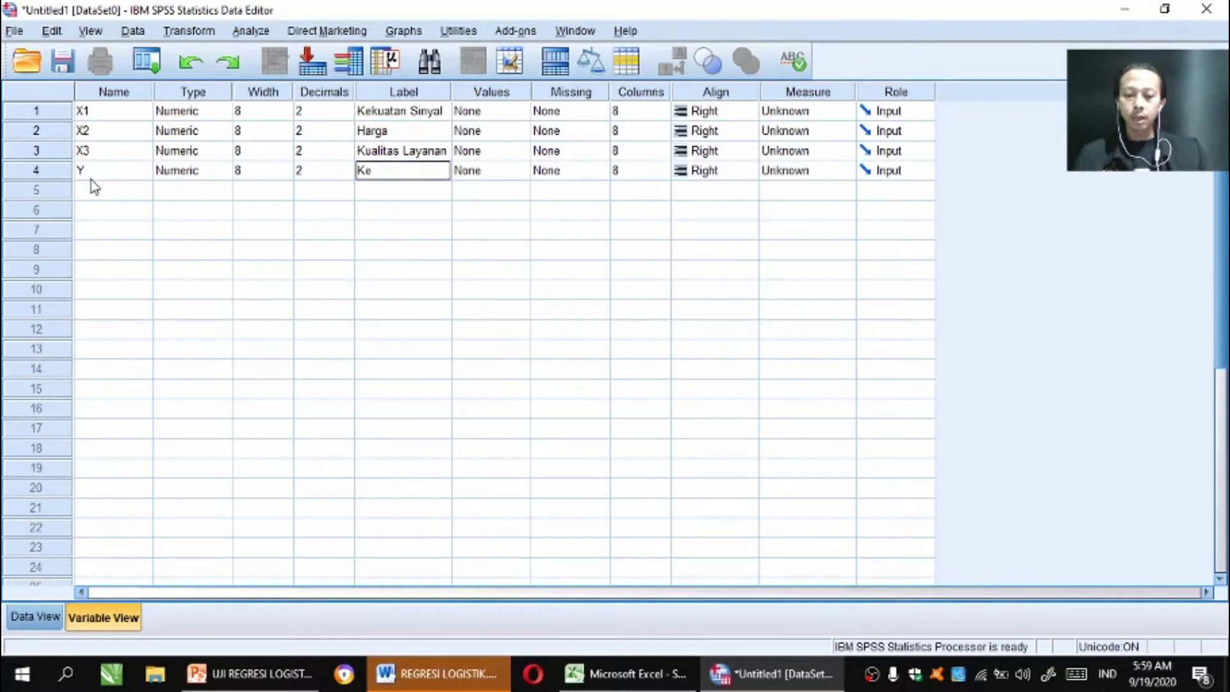
{"action": "type", "text": "puasan Pelan"}
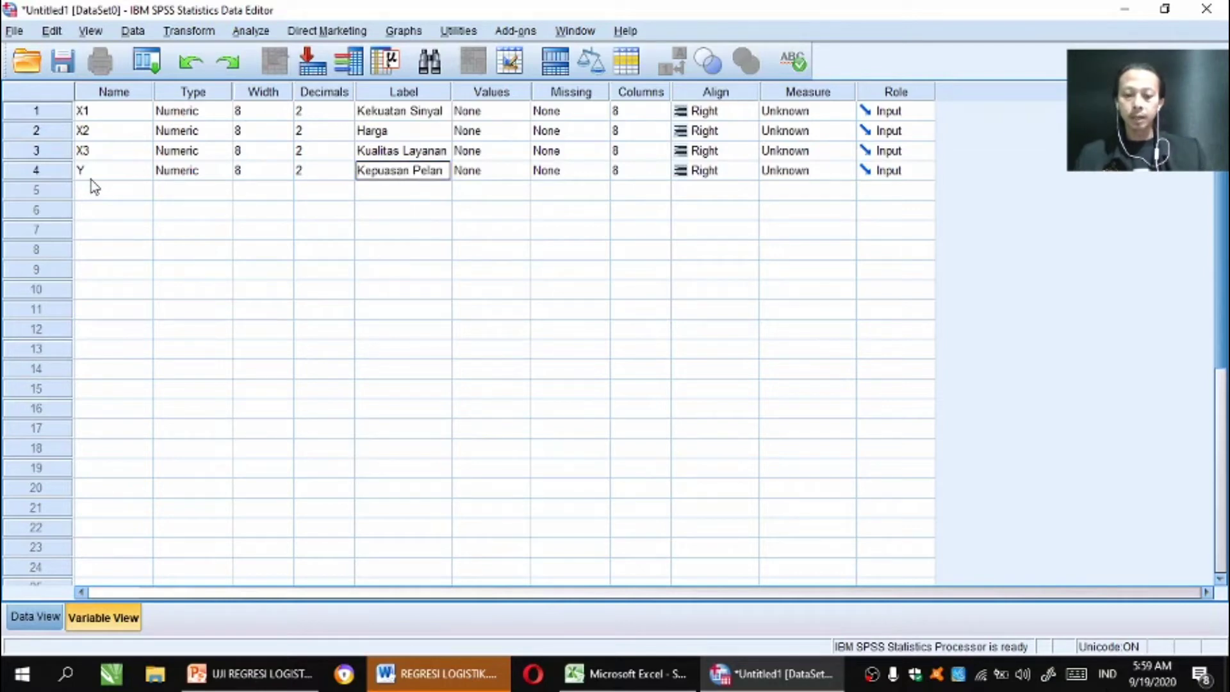
{"action": "type", "text": "ggan"}
{"action": "key", "text": "Return"}
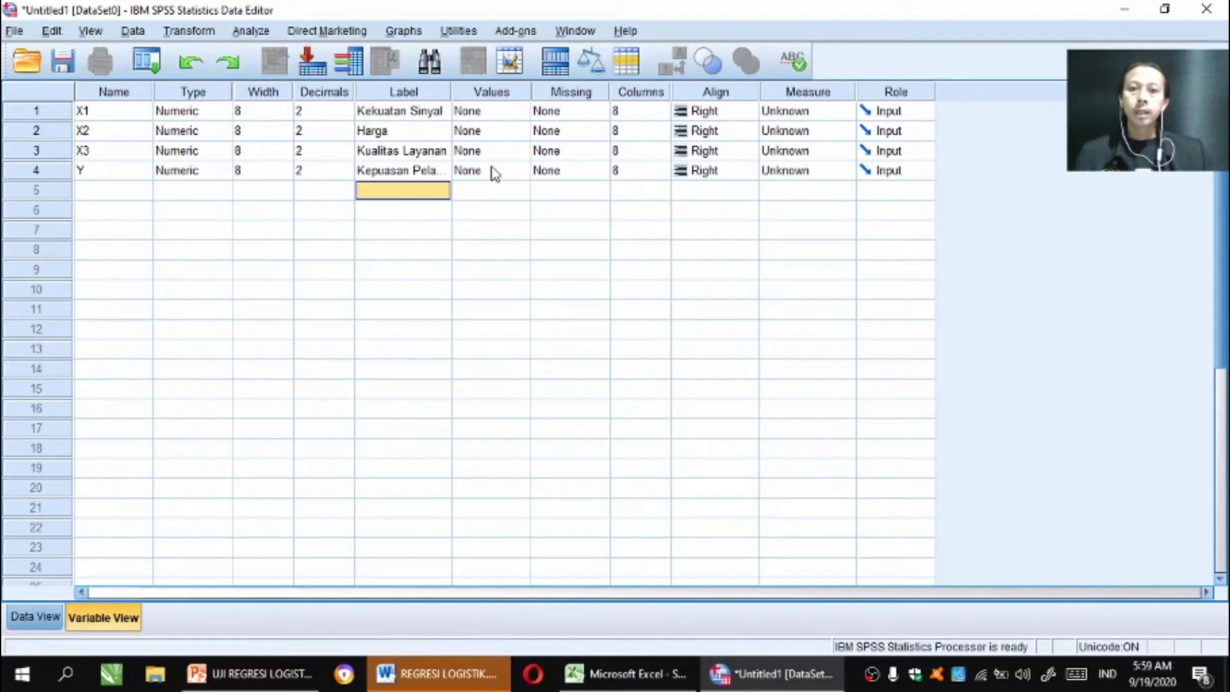
- Add a value label to variable Y that assigns "Tidak Puas" to the value 0
{"action": "double_click", "coordinate": [525, 176]}
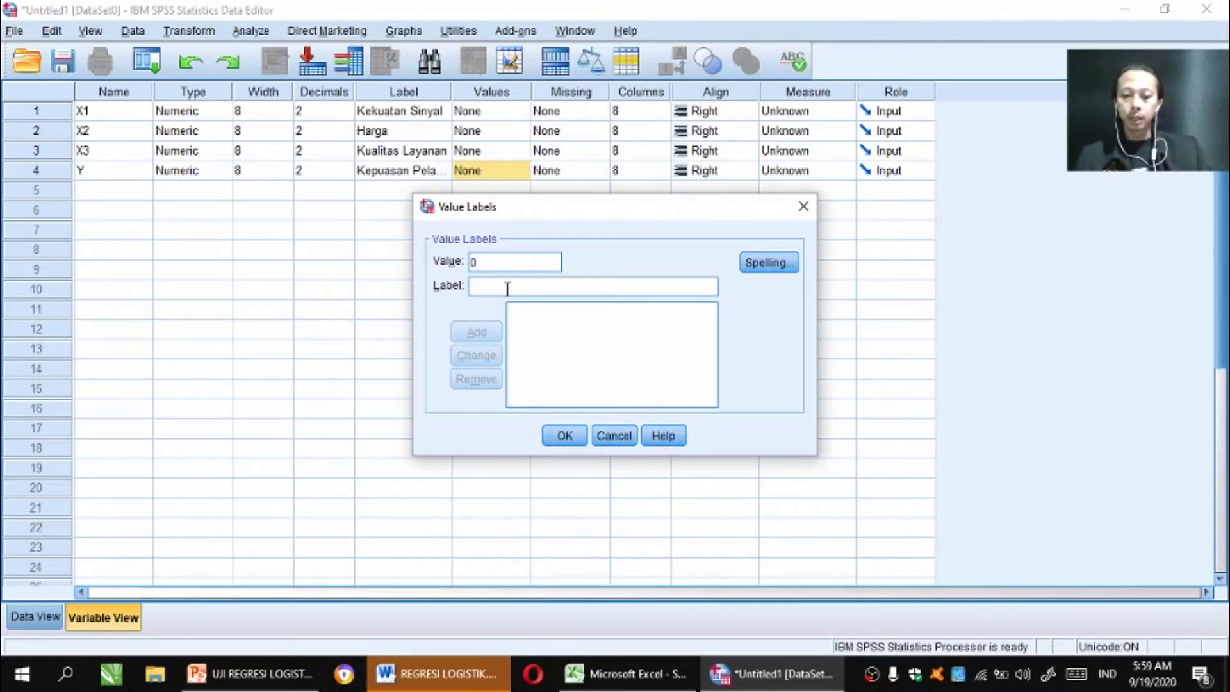
{"action": "left_click", "coordinate": [507, 288]}
{"action": "type", "text": "Tida"}
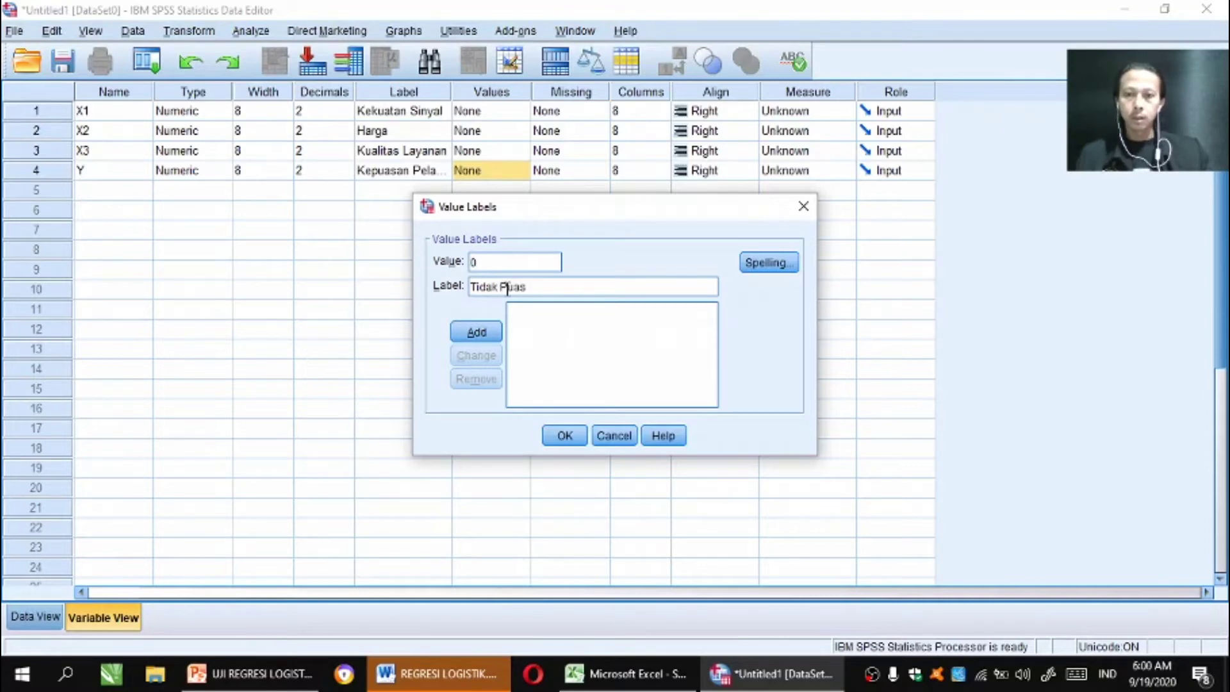
{"action": "type", "text": "k Puas"}
{"action": "left_click", "coordinate": [476, 333]}
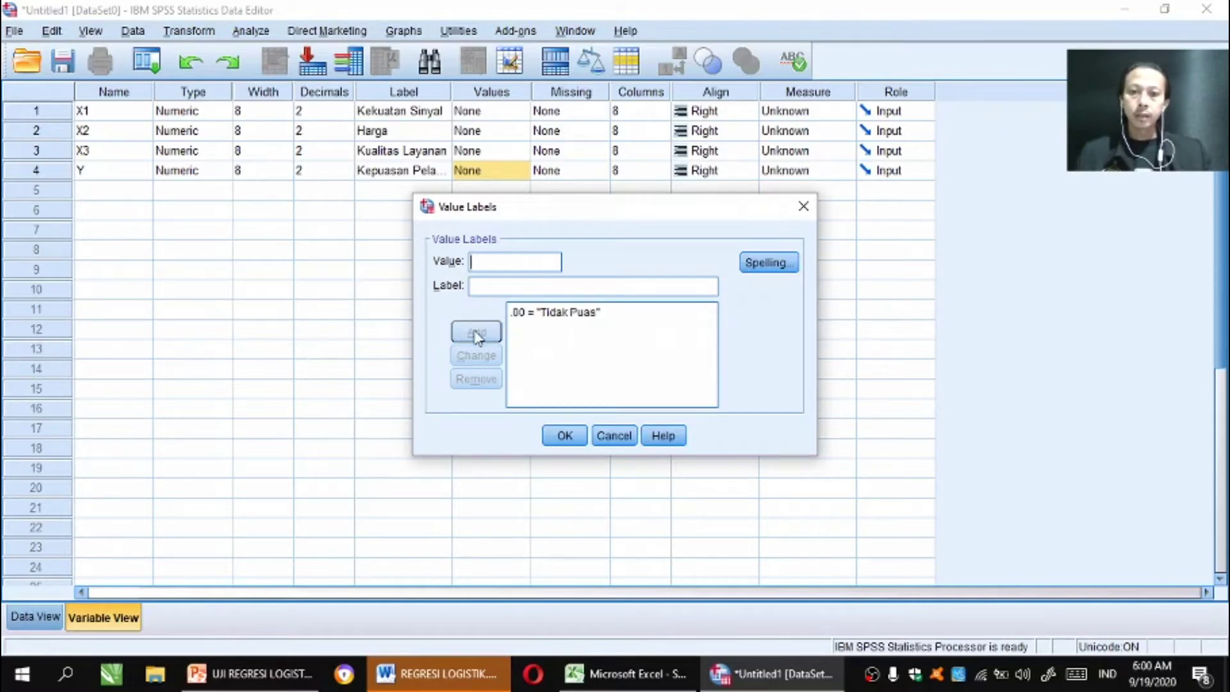
- Add a value label to variable Y that assigns "Puas" to the value 1, and apply the value labels
{"action": "type", "text": "1"}
{"action": "left_click", "coordinate": [480, 287]}
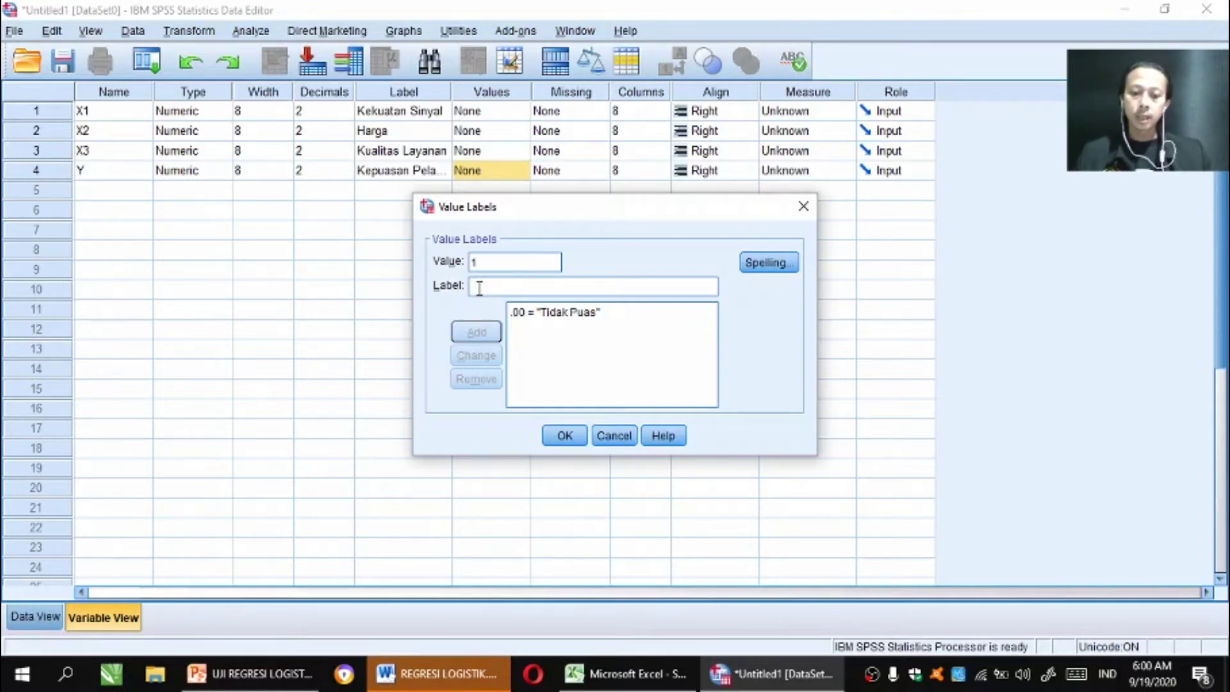
{"action": "type", "text": "Puas"}
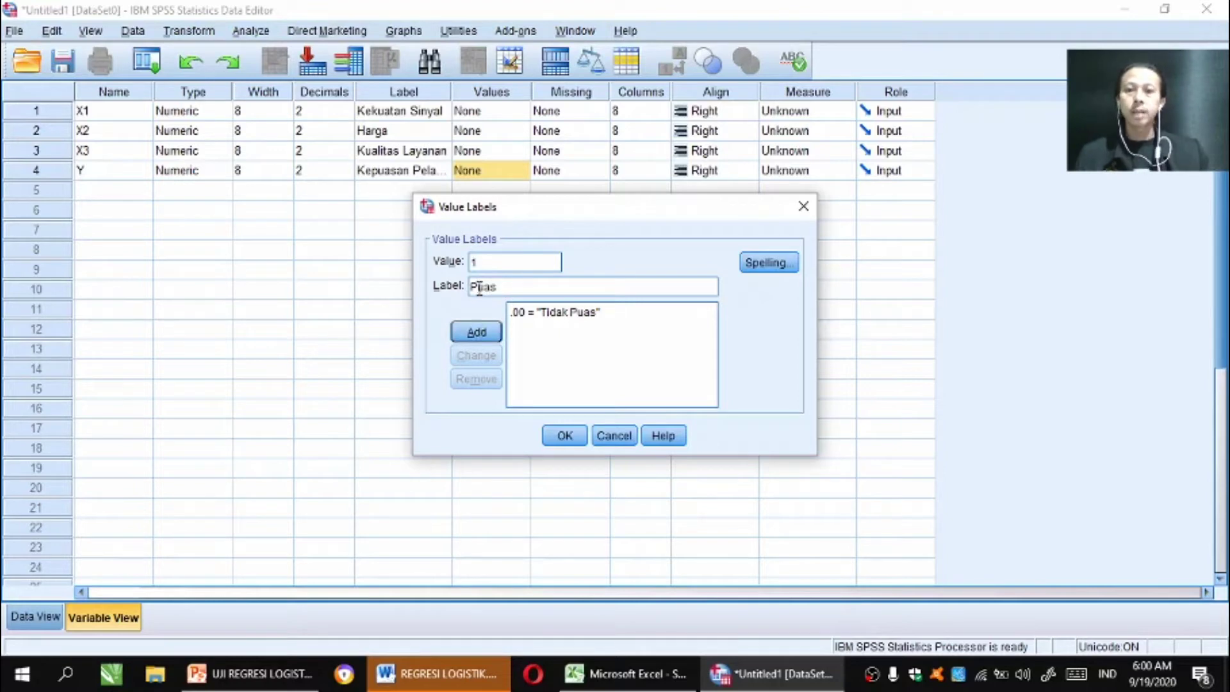
{"action": "left_click", "coordinate": [493, 334]}
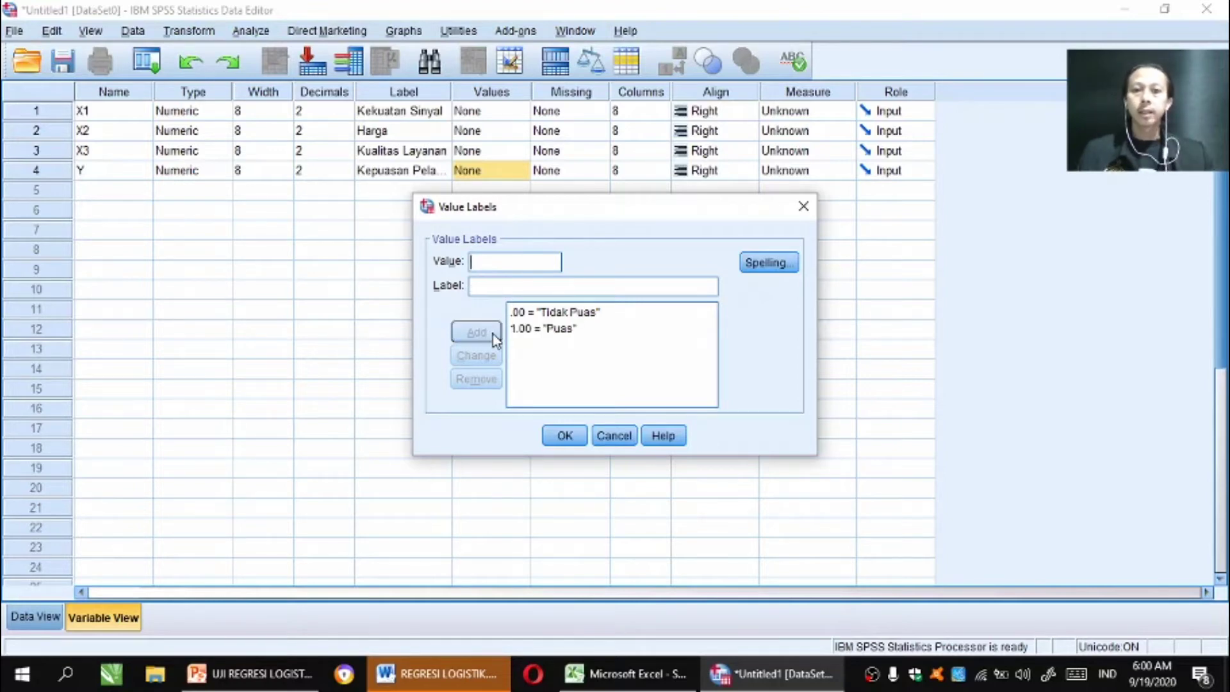
{"action": "left_click", "coordinate": [564, 437]}
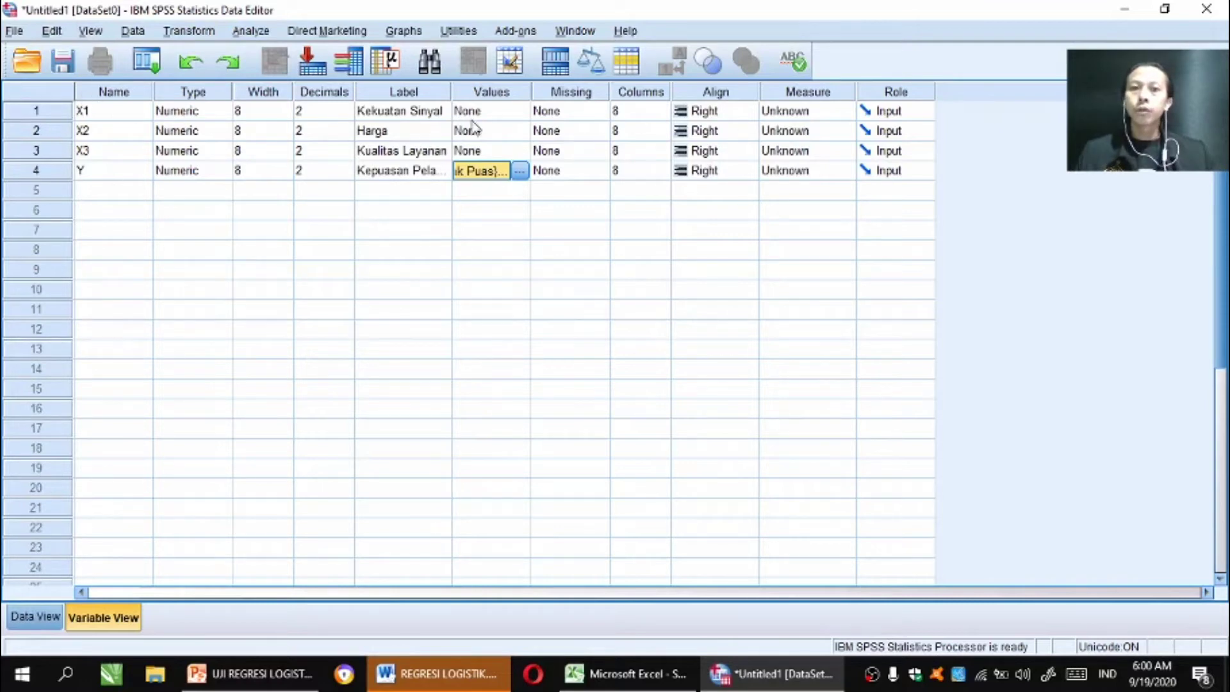
- Set the measurement level of X1, X2 and X3 to Scale and that of Y to Nominal
{"action": "left_click", "coordinate": [833, 116]}
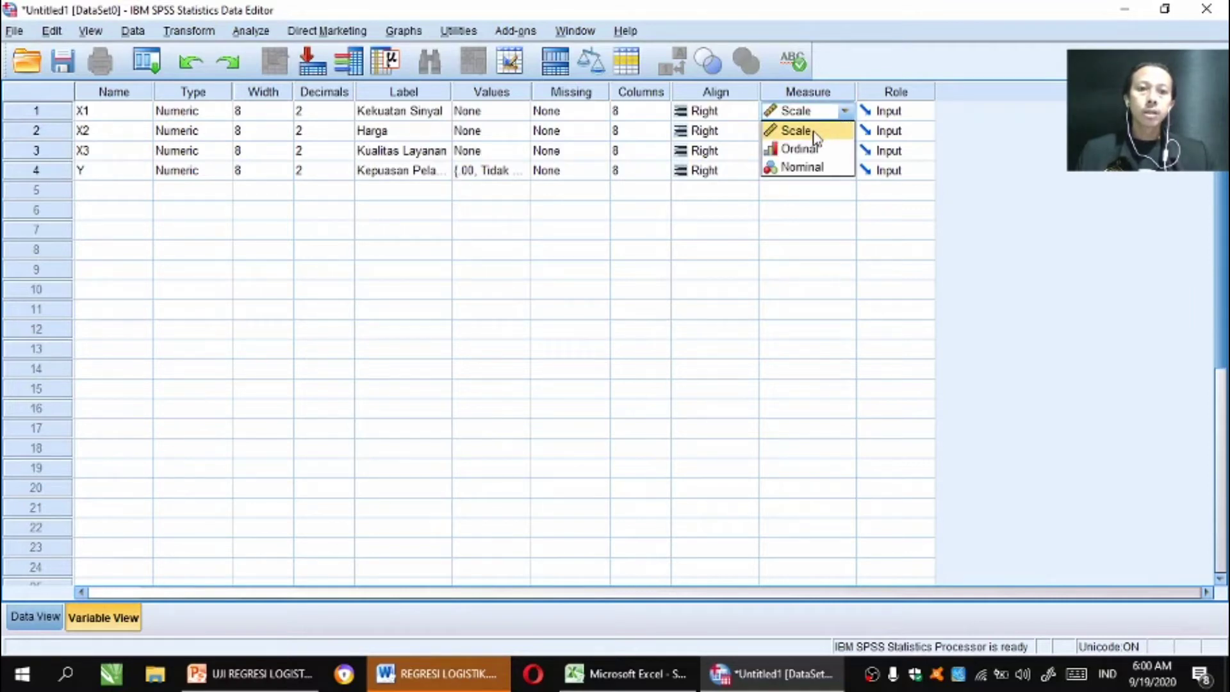
{"action": "left_click", "coordinate": [815, 137]}
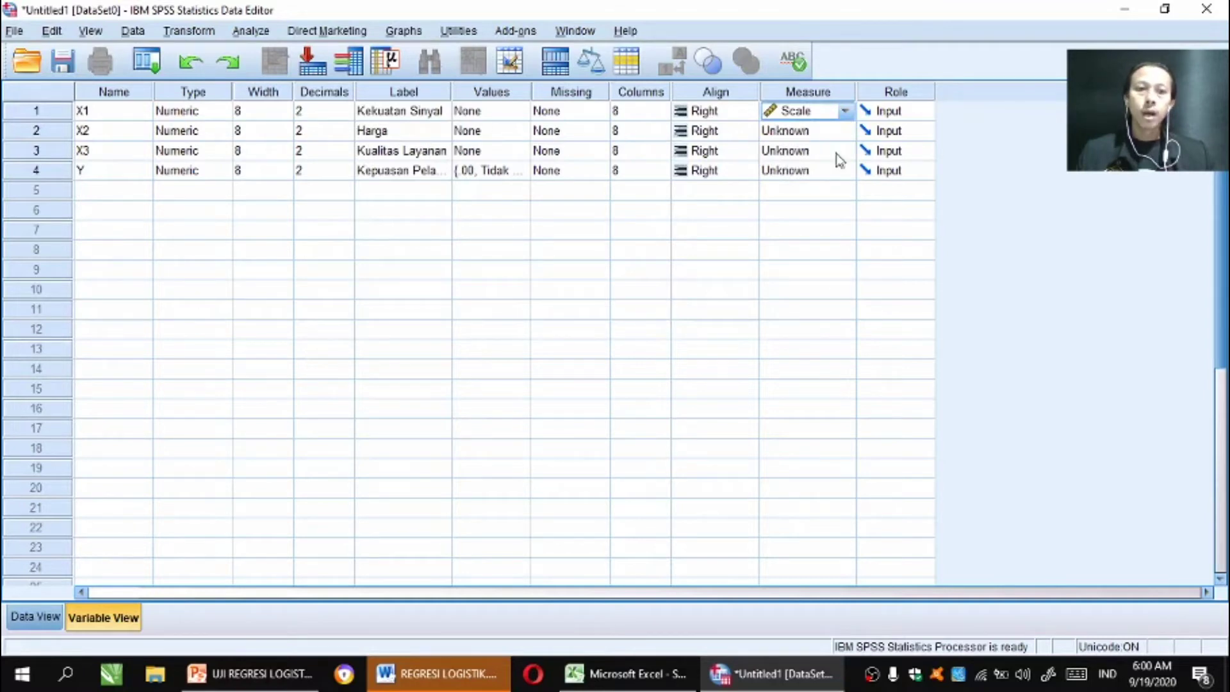
{"action": "left_click", "coordinate": [843, 131]}
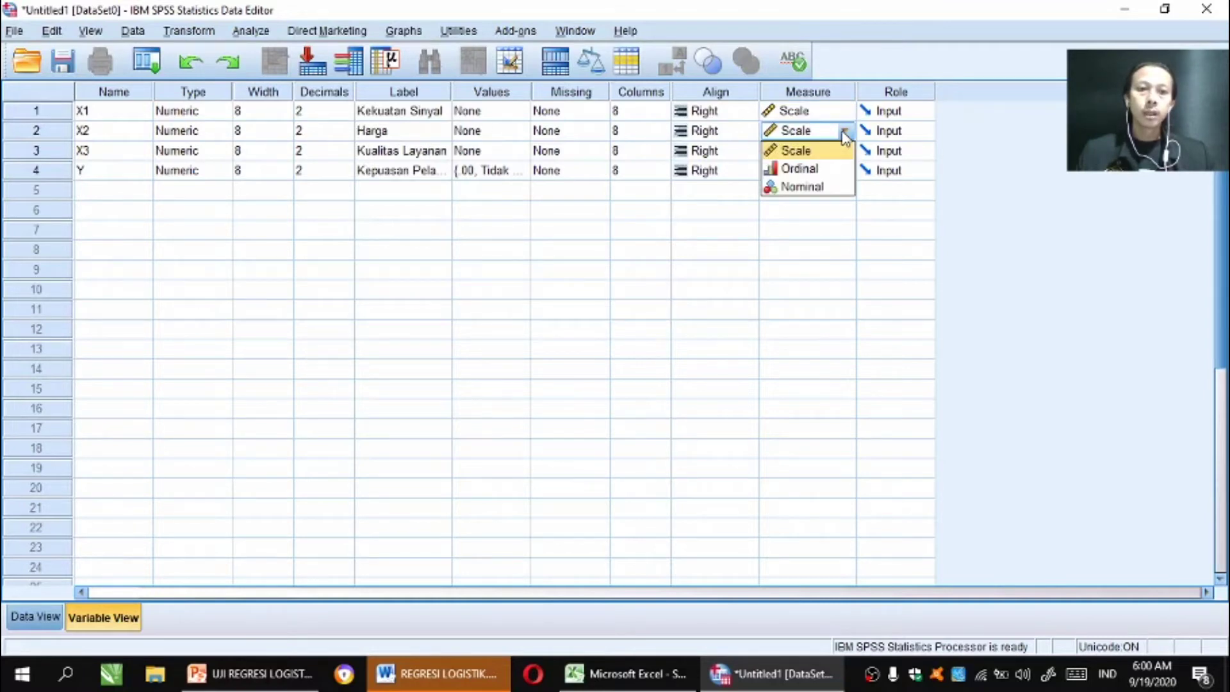
{"action": "left_click", "coordinate": [834, 153]}
{"action": "left_click", "coordinate": [844, 152]}
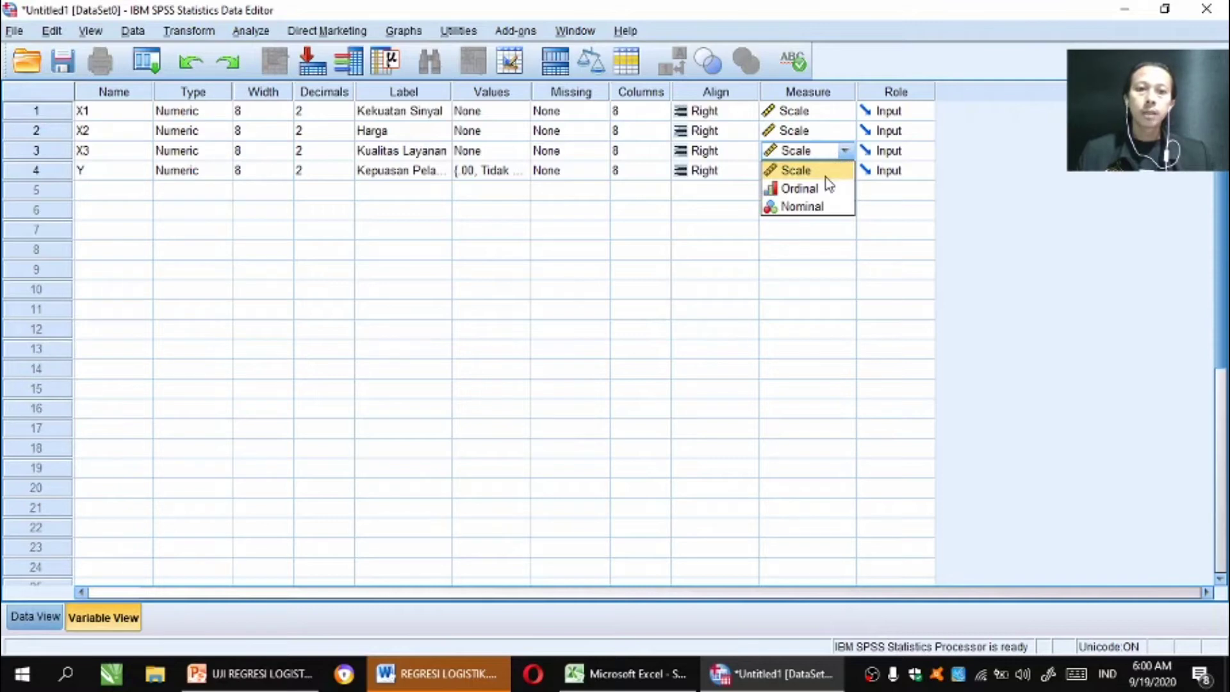
{"action": "left_click", "coordinate": [831, 173]}
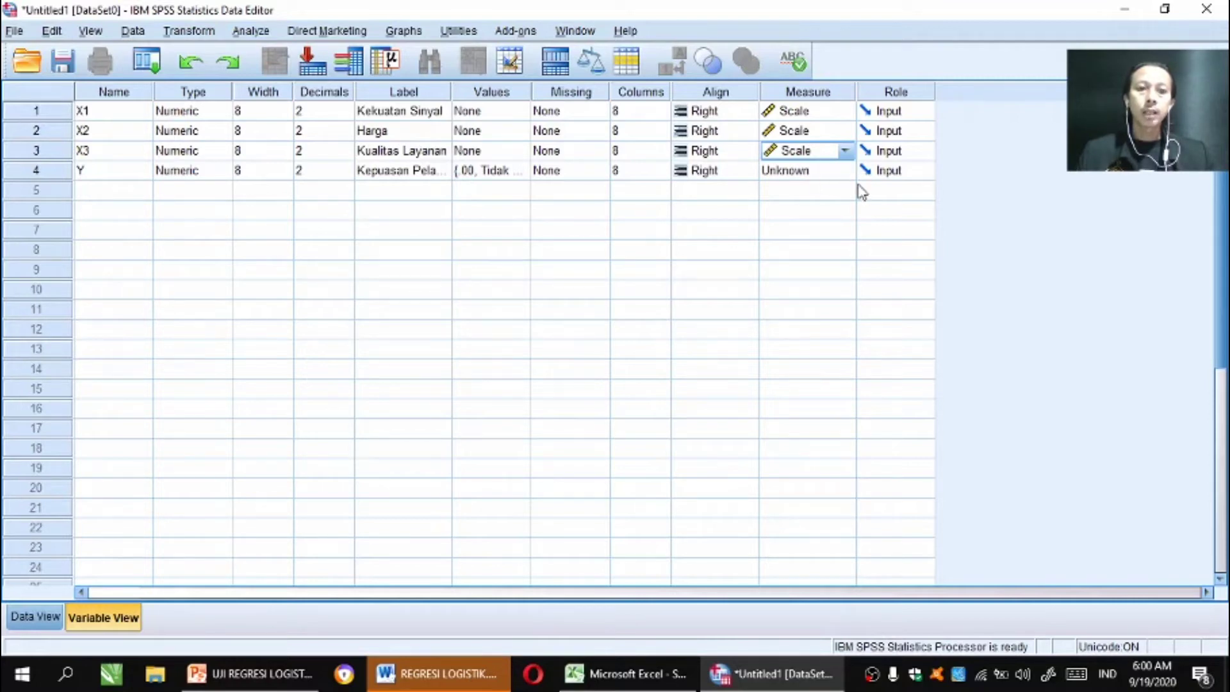
{"action": "left_click", "coordinate": [844, 170]}
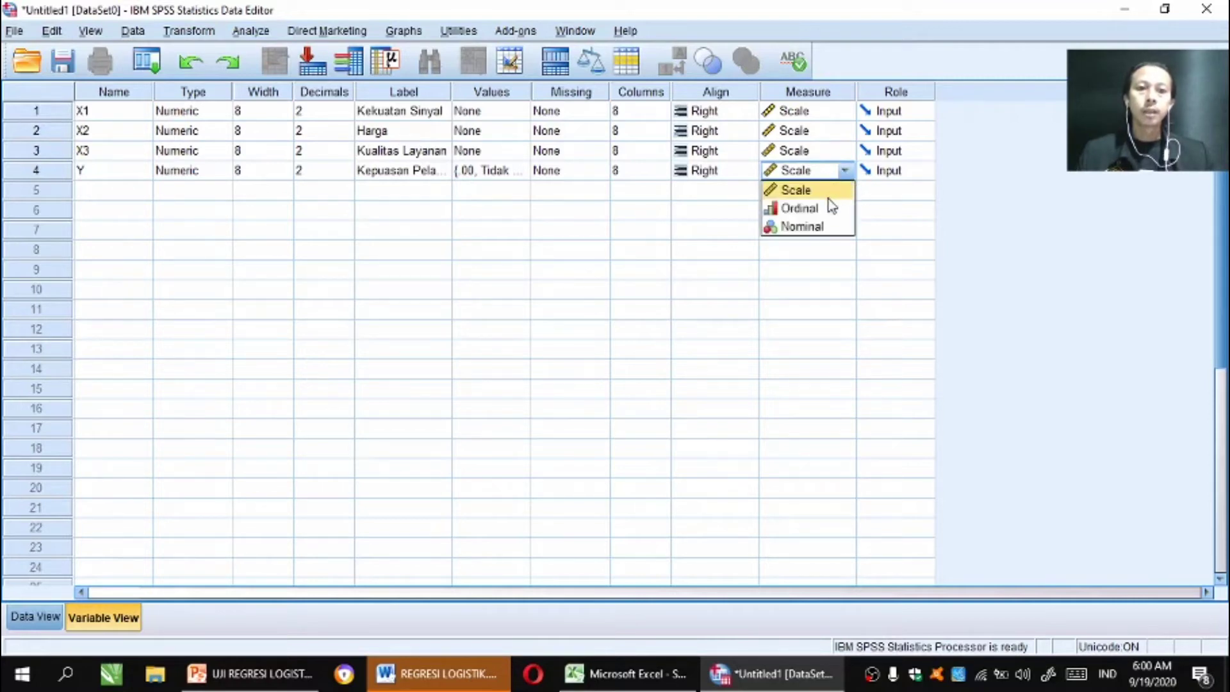
{"action": "left_click", "coordinate": [825, 228]}
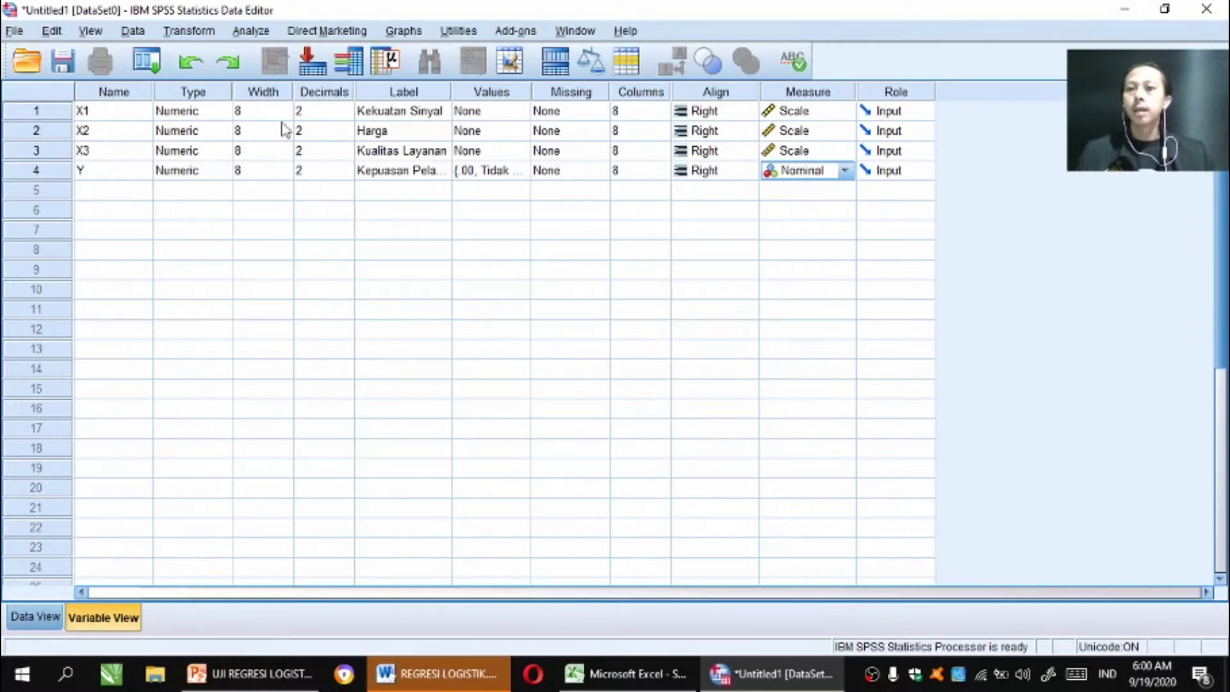
- Set the number of decimals to 0 for all four variables X1, X2, X3 and Y
{"action": "left_click", "coordinate": [328, 113]}
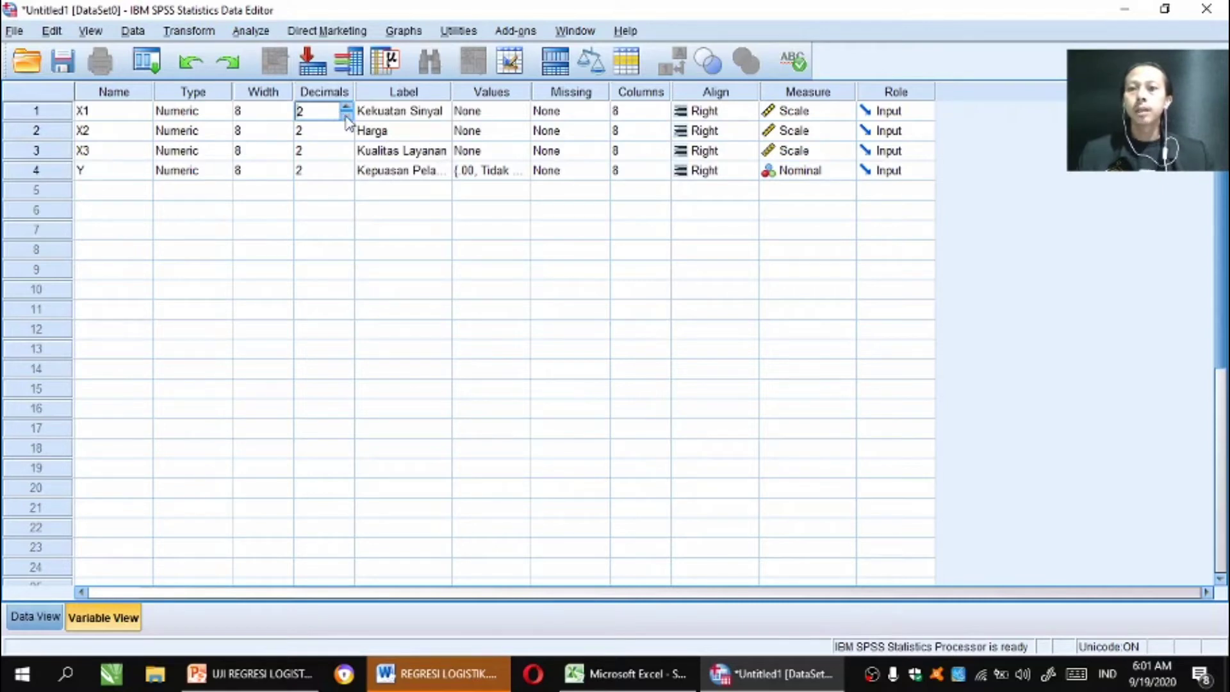
{"action": "left_click", "coordinate": [345, 129]}
{"action": "left_click", "coordinate": [345, 134]}
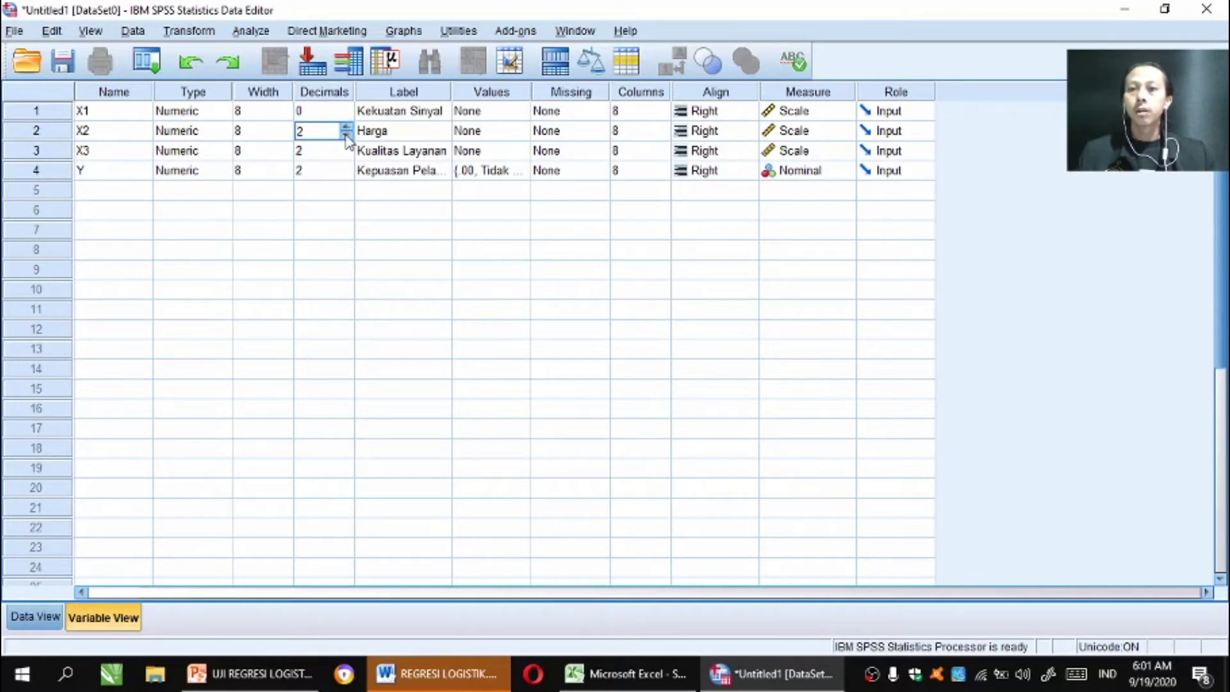
{"action": "left_click", "coordinate": [344, 135]}
{"action": "left_click", "coordinate": [345, 136]}
{"action": "left_click", "coordinate": [345, 155]}
{"action": "left_click", "coordinate": [345, 155]}
{"action": "left_click", "coordinate": [345, 175]}
{"action": "left_click", "coordinate": [345, 176]}
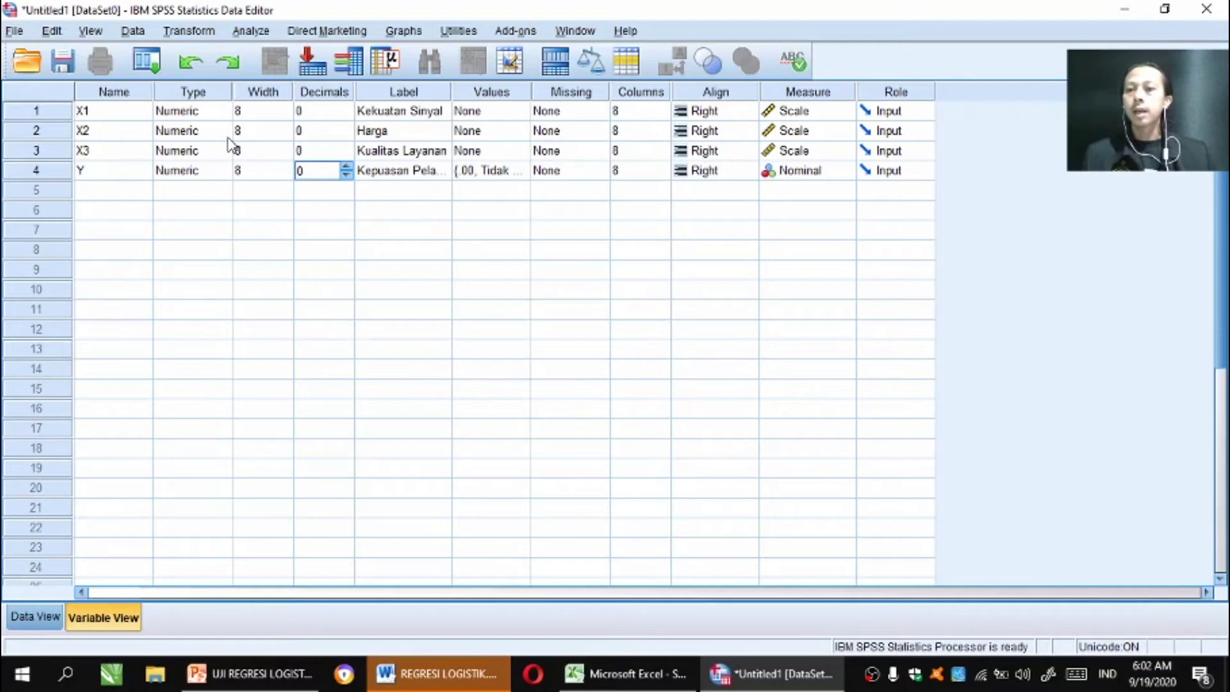
- Copy the X1, X2, X3 and Y values of all 55 respondents from the SOAL TUTORIAL.xlsx workbook in Excel
{"action": "left_click", "coordinate": [38, 618]}
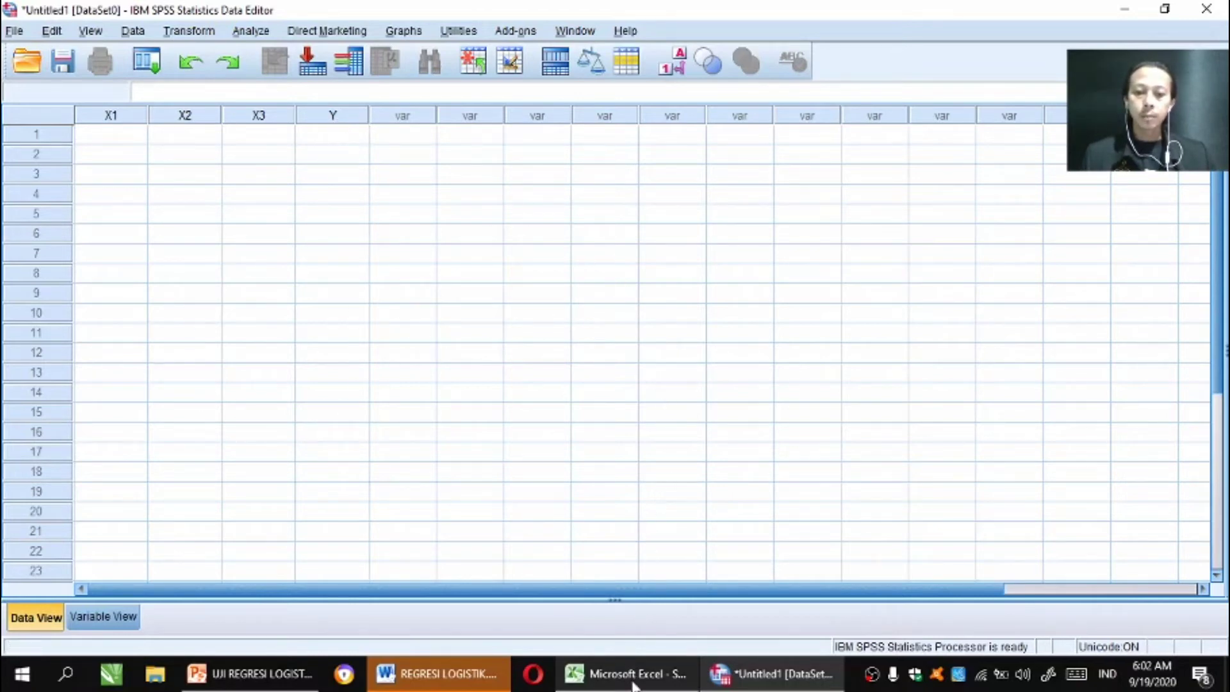
{"action": "mouse_move", "coordinate": [636, 687]}
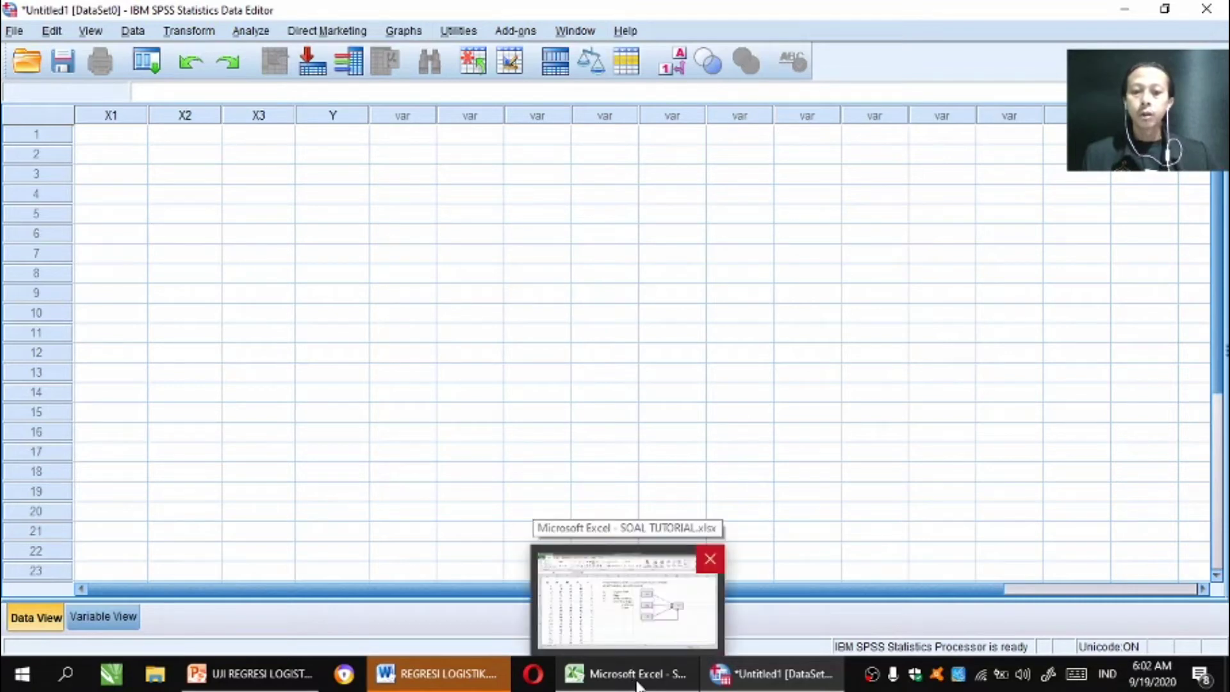
{"action": "left_click", "coordinate": [625, 599]}
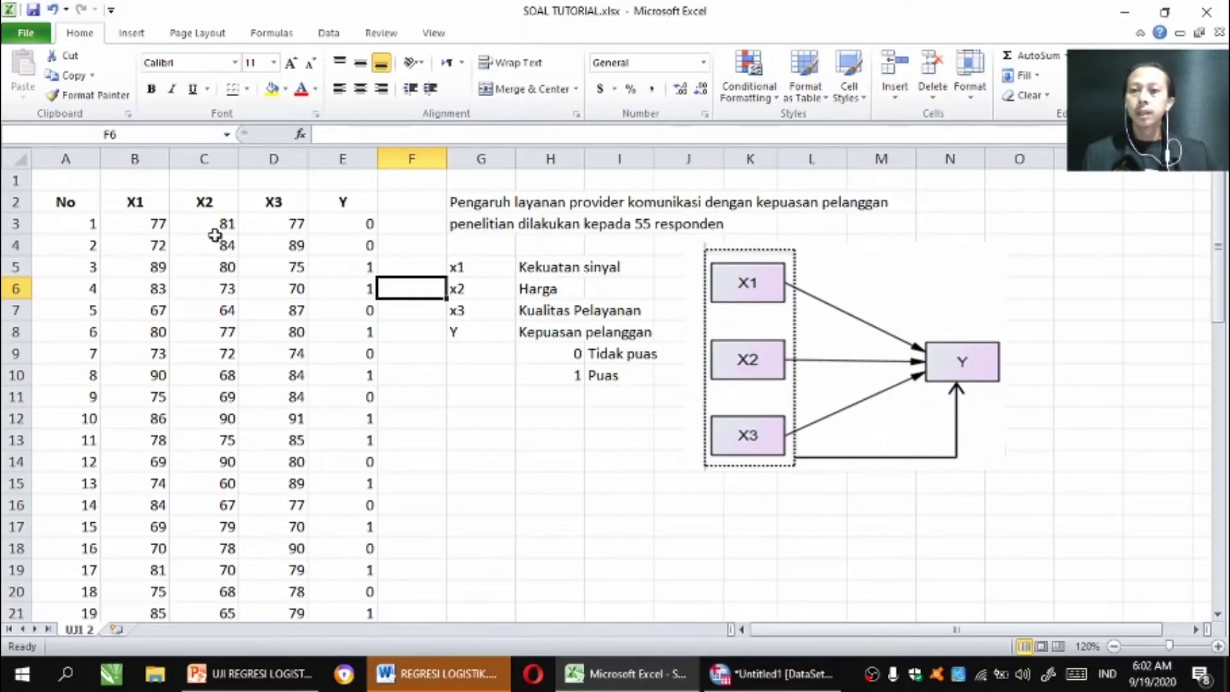
{"action": "left_click", "coordinate": [134, 228]}
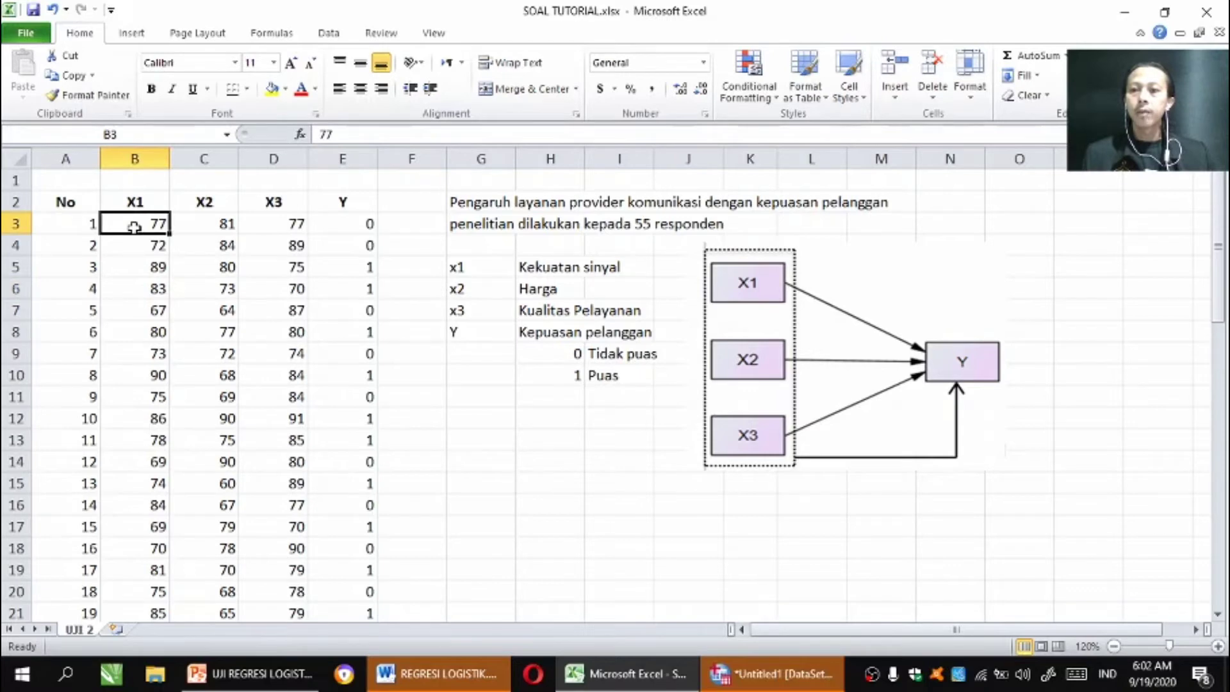
{"action": "left_click_drag", "start_coordinate": [133, 228], "coordinate": [354, 579]}
{"action": "right_click", "coordinate": [227, 282]}
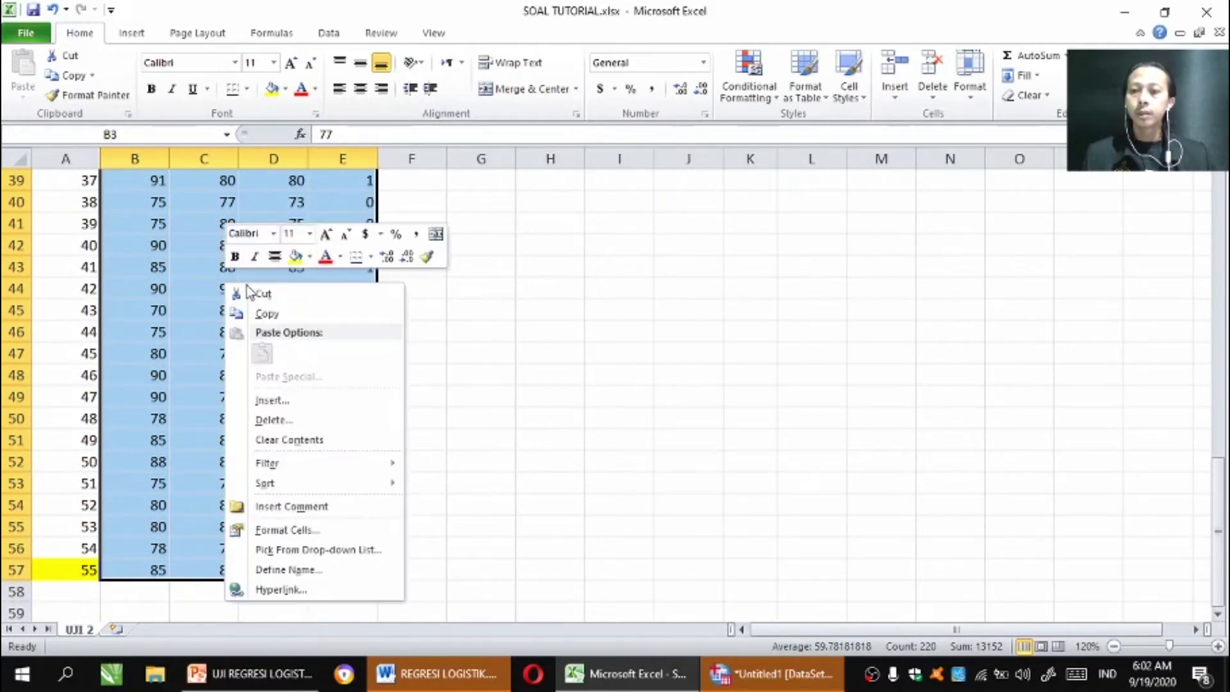
{"action": "left_click", "coordinate": [265, 316]}
{"action": "scroll", "coordinate": [425, 335], "scroll_direction": "up", "scroll_amount": 13}
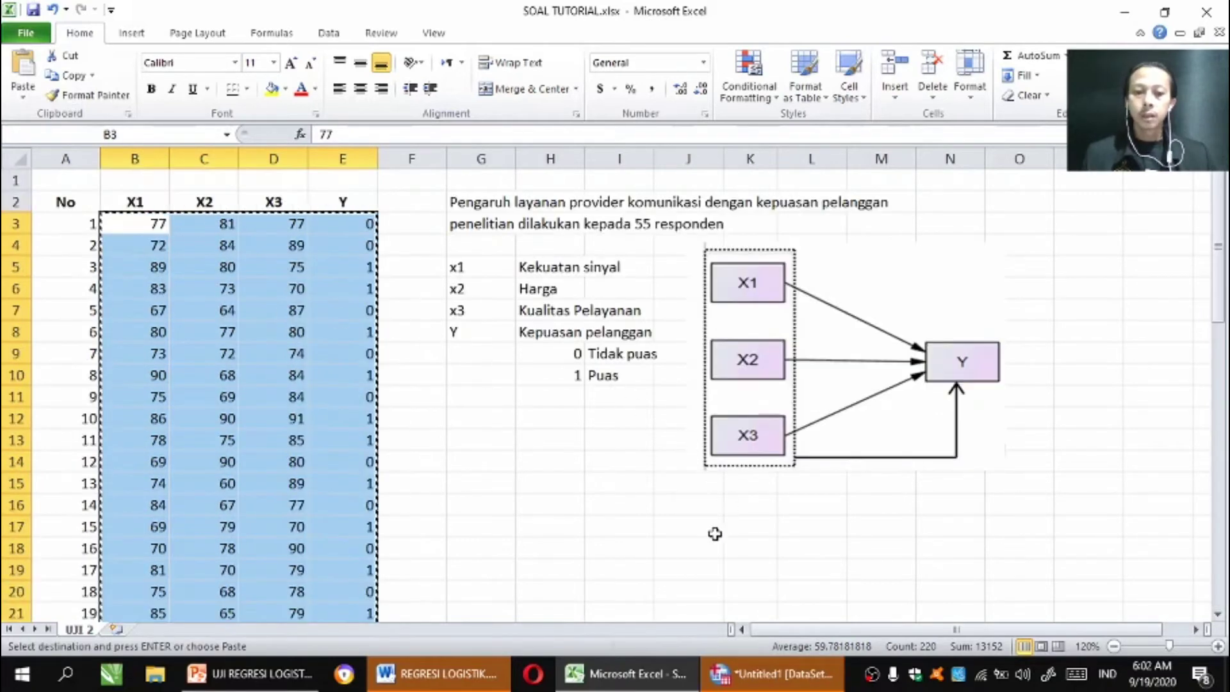
- Switch back to SPSS and paste the copied survey data into the dataset, starting at the first case of X1
{"action": "left_click", "coordinate": [751, 684]}
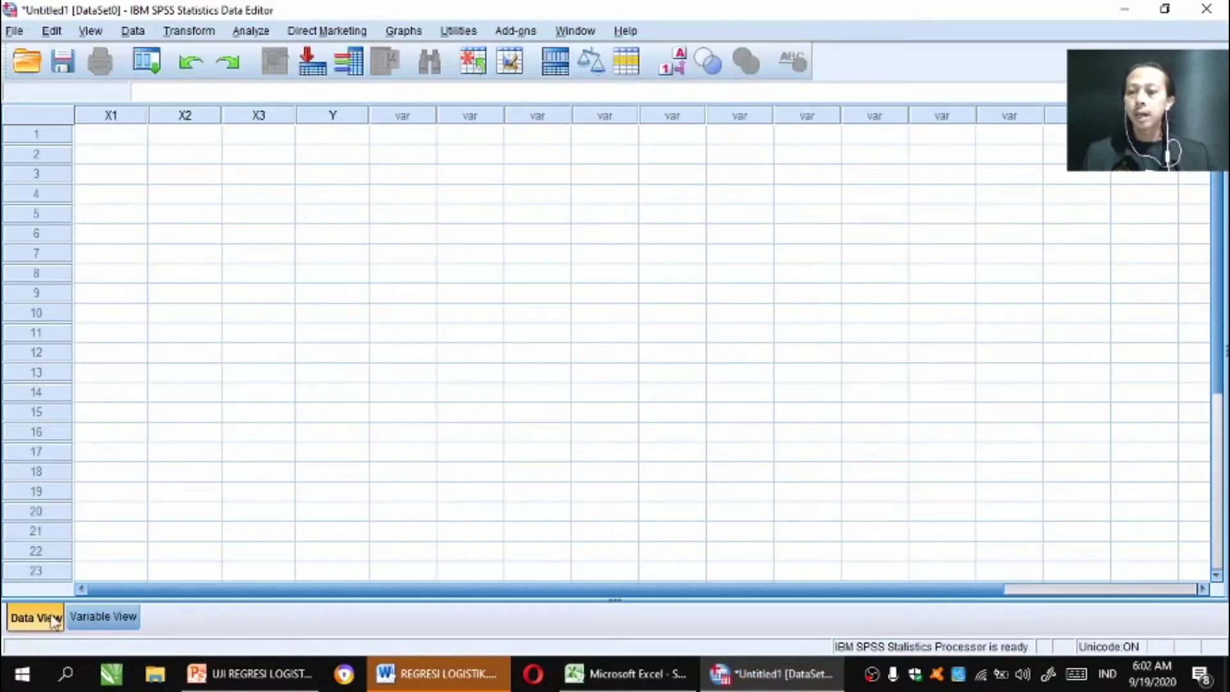
{"action": "left_click", "coordinate": [101, 140]}
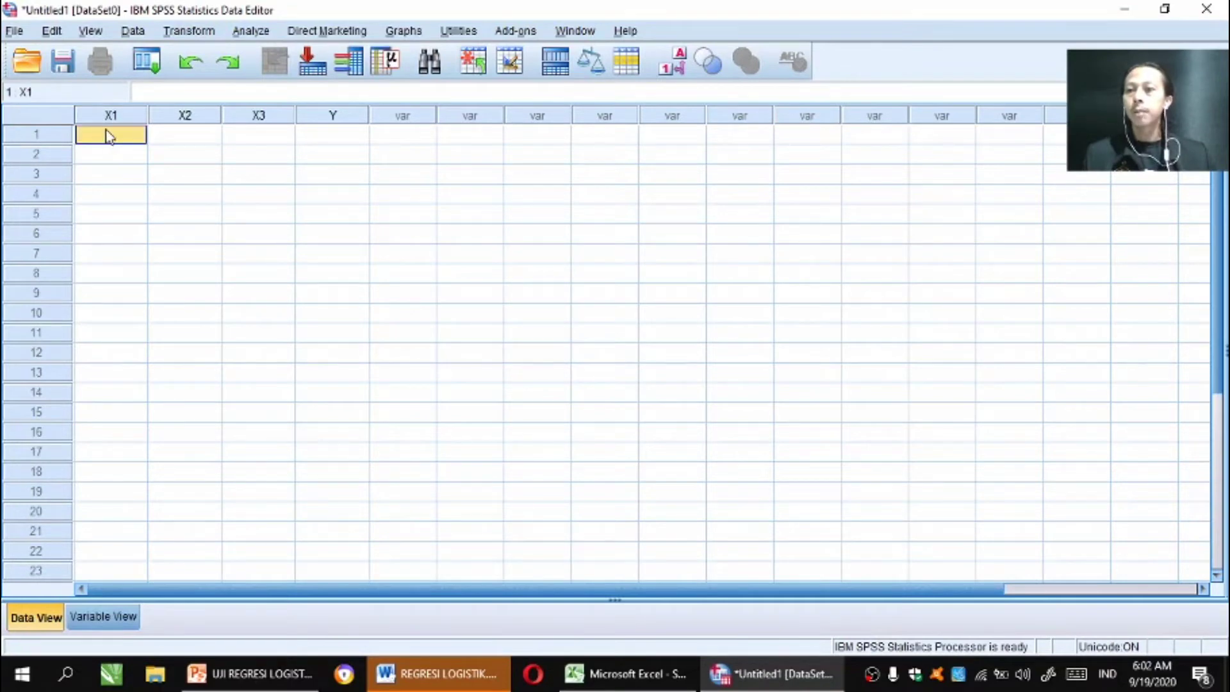
{"action": "right_click", "coordinate": [101, 131]}
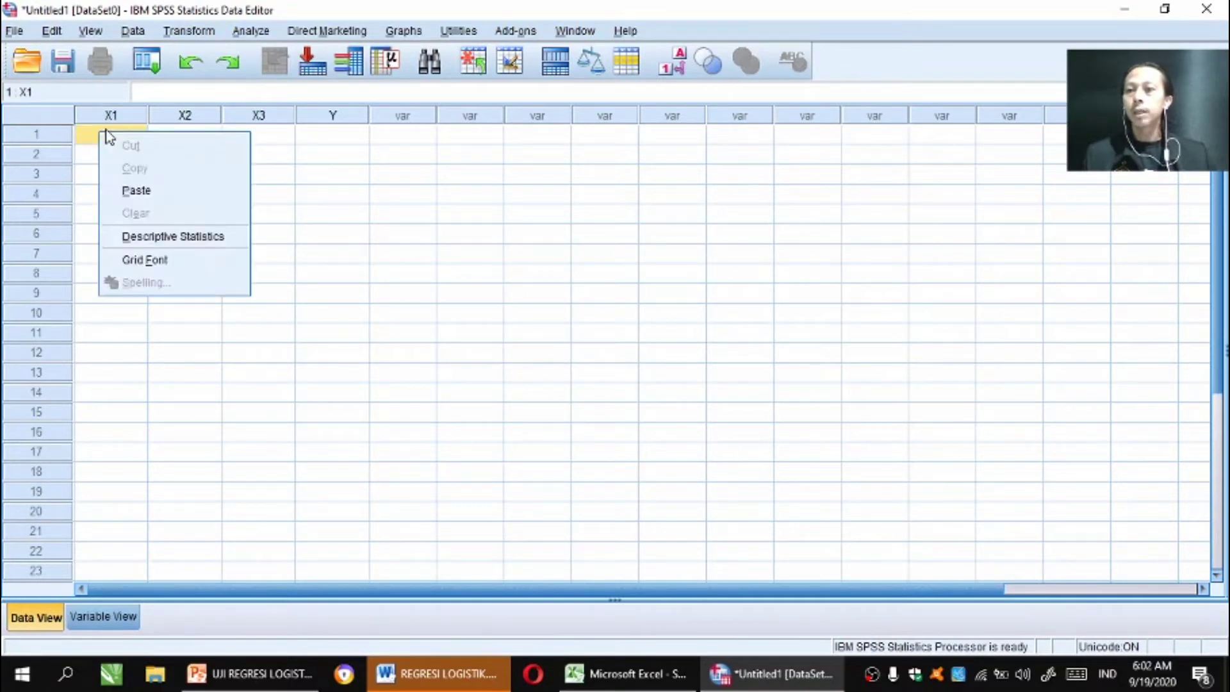
{"action": "left_click", "coordinate": [119, 194]}
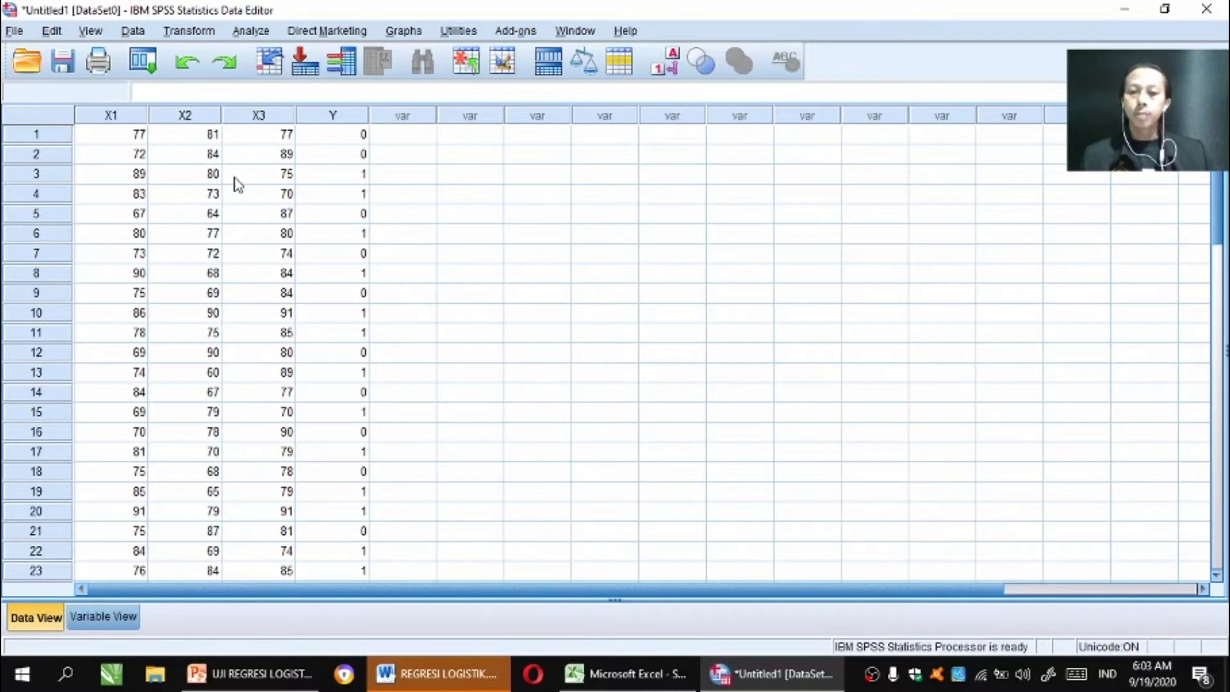
- Start a Binary Logistic regression with Kepuasan Pelanggan [Y] as the dependent variable
{"action": "left_click", "coordinate": [241, 33]}
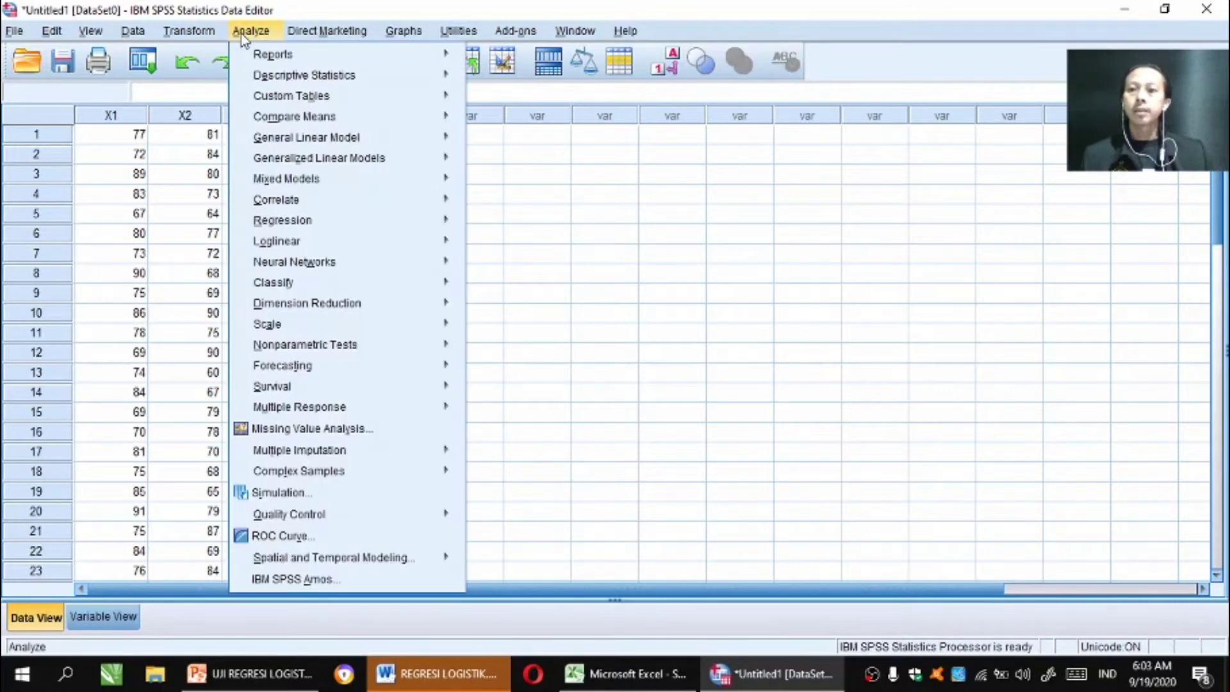
{"action": "mouse_move", "coordinate": [285, 225]}
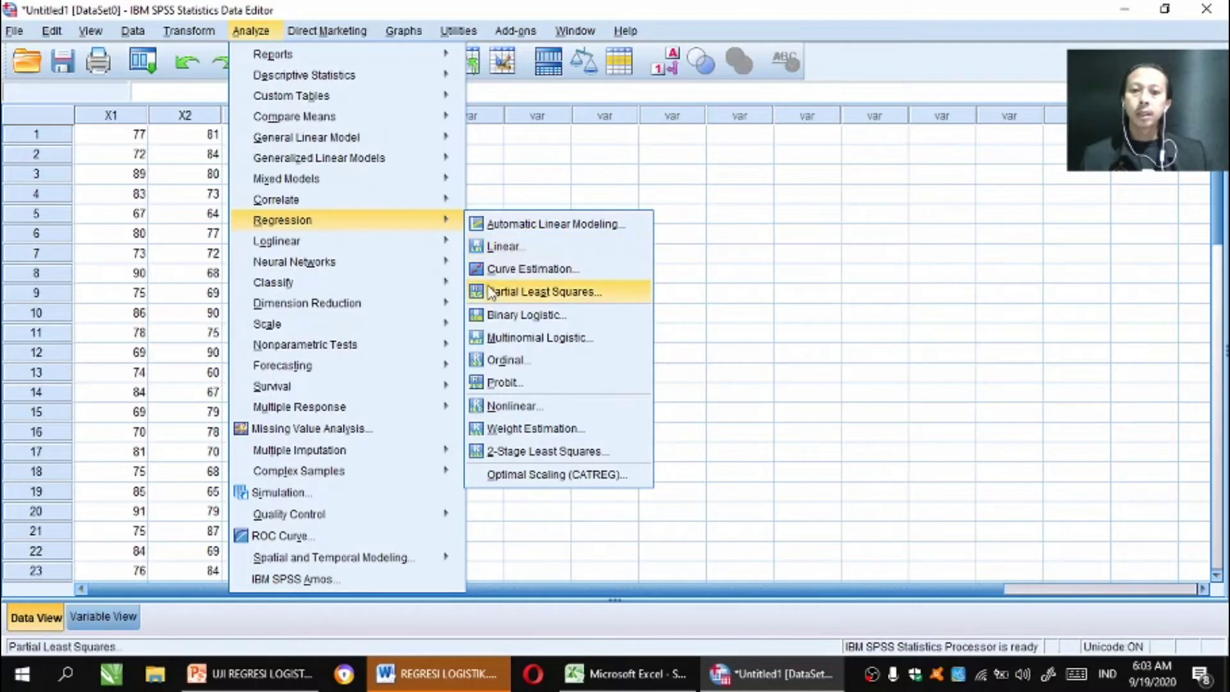
{"action": "left_click", "coordinate": [502, 318]}
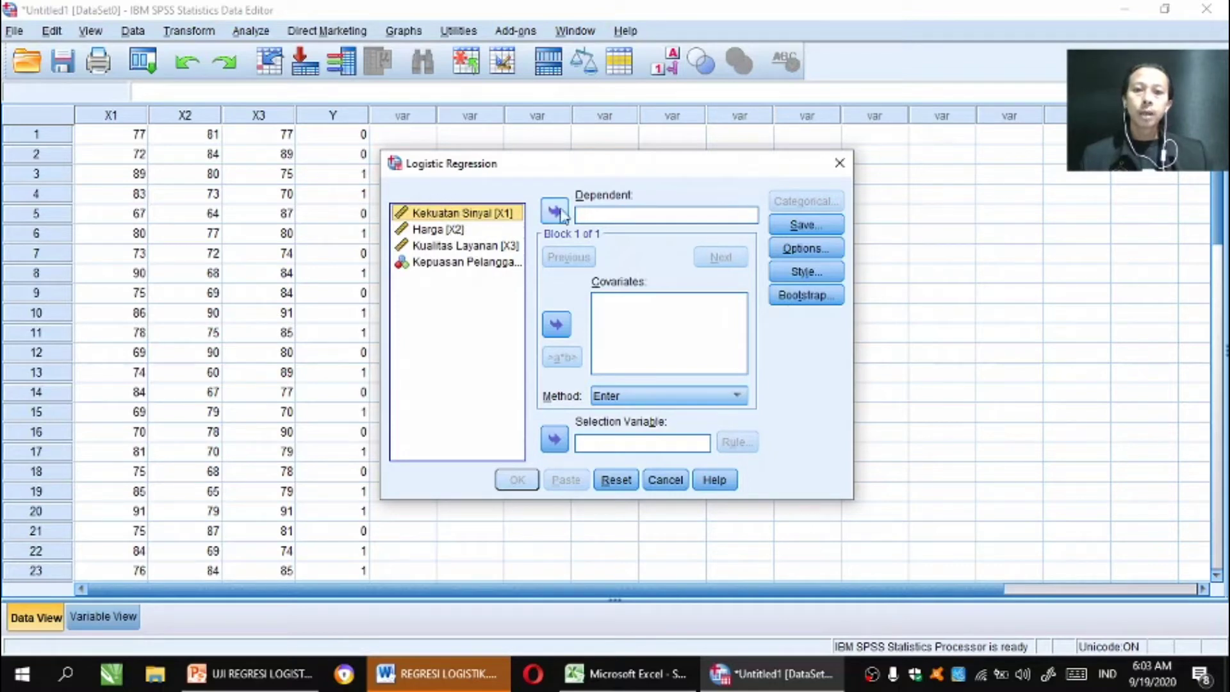
{"action": "left_click", "coordinate": [477, 263]}
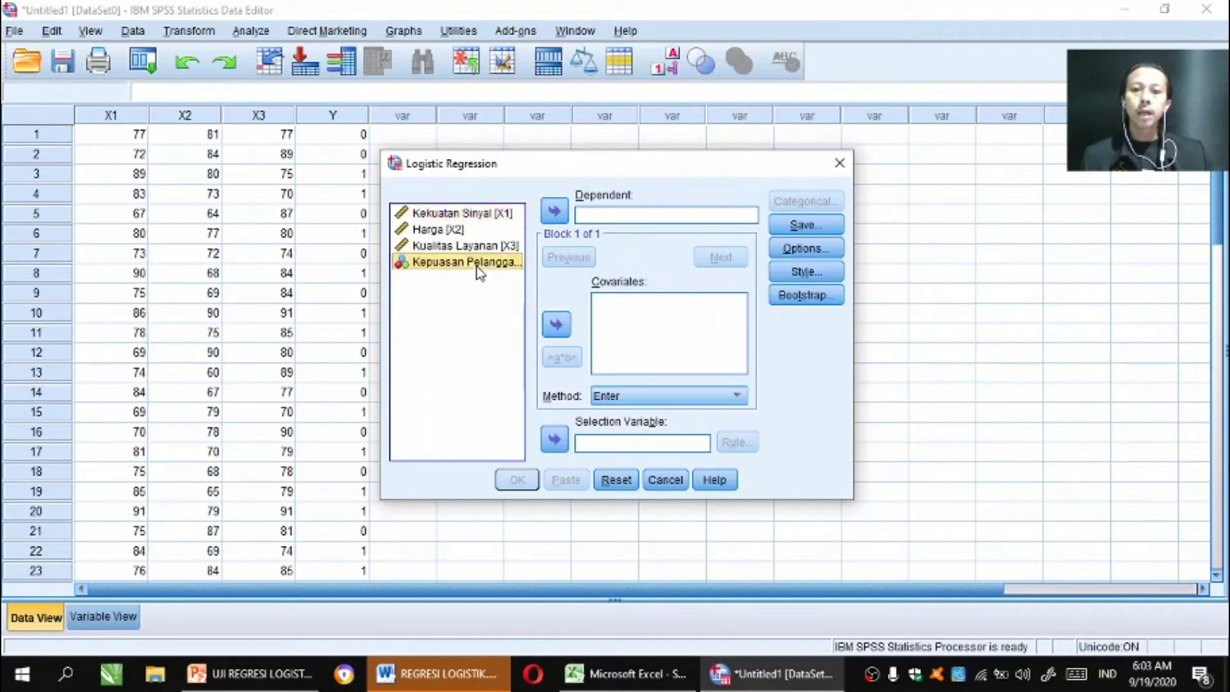
{"action": "left_click", "coordinate": [554, 212]}
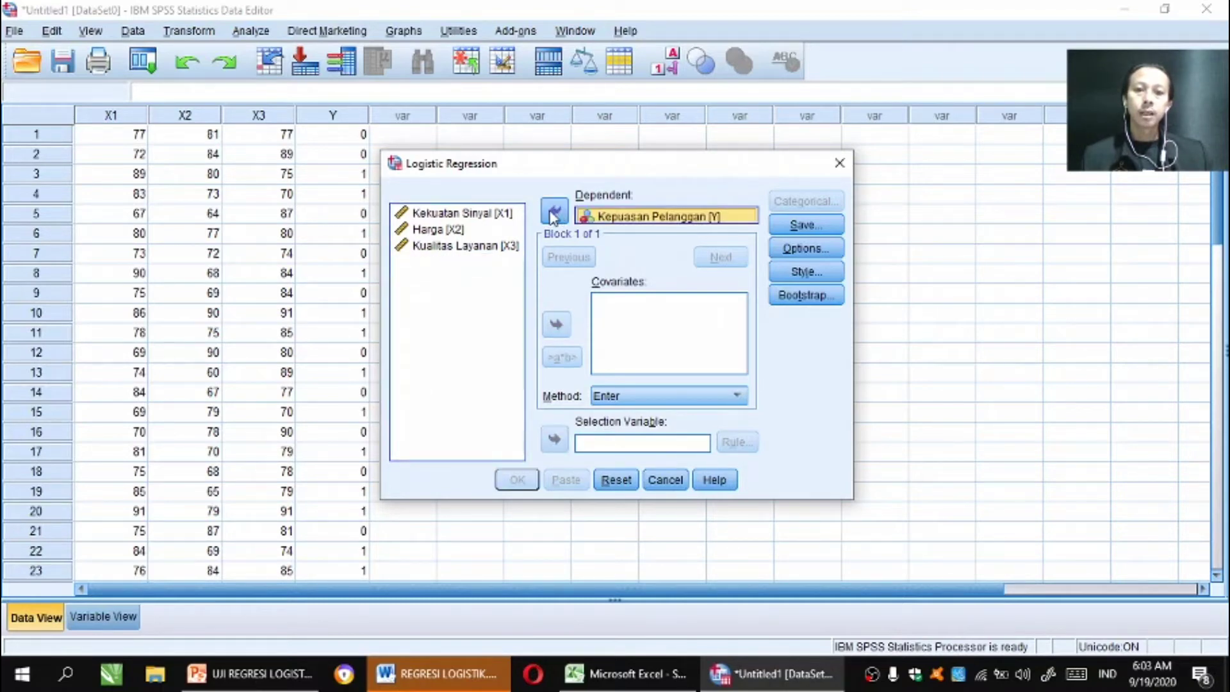
- Add Kekuatan Sinyal [X1], Harga [X2] and Kualitas Layanan [X3] as covariates of the logistic regression
{"action": "left_click", "coordinate": [492, 214]}
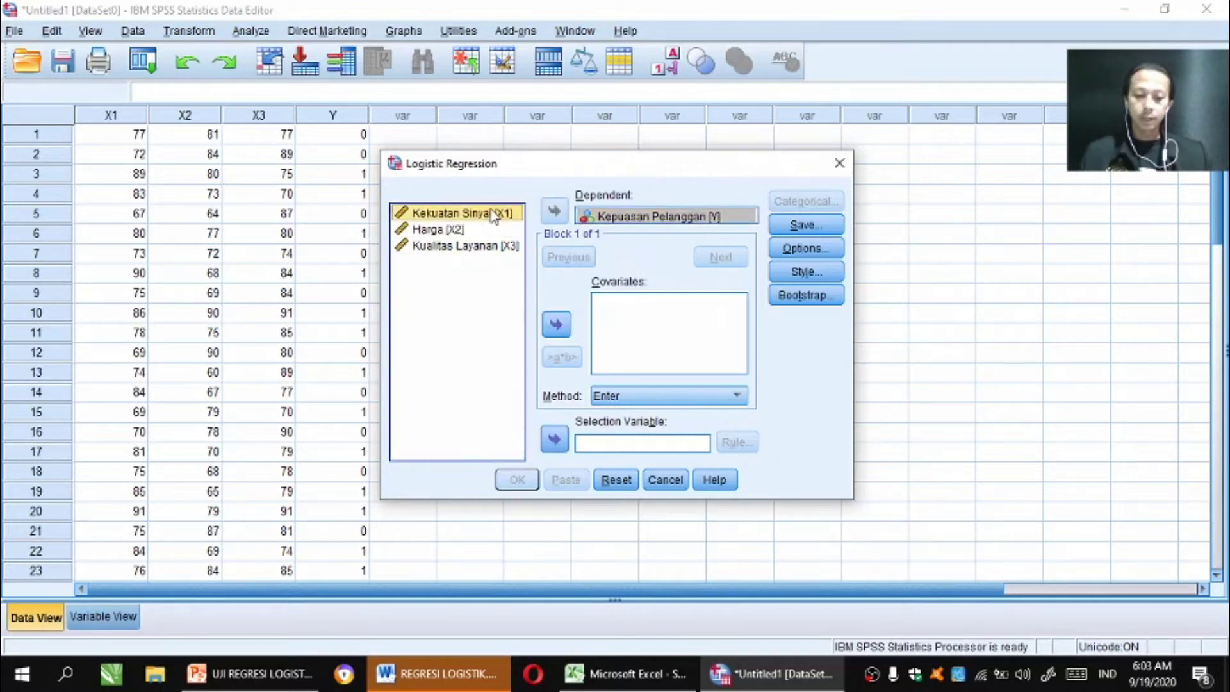
{"action": "key", "text": "shift+Down"}
{"action": "key", "text": "shift+Down"}
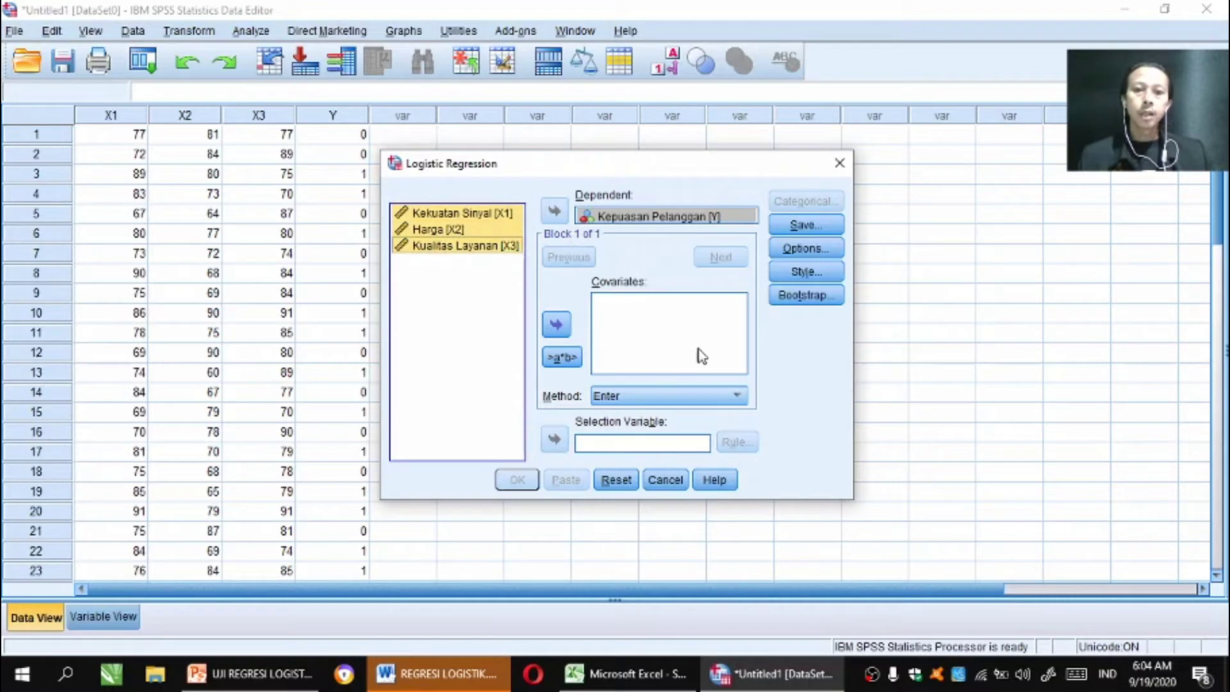
{"action": "left_click", "coordinate": [556, 325]}
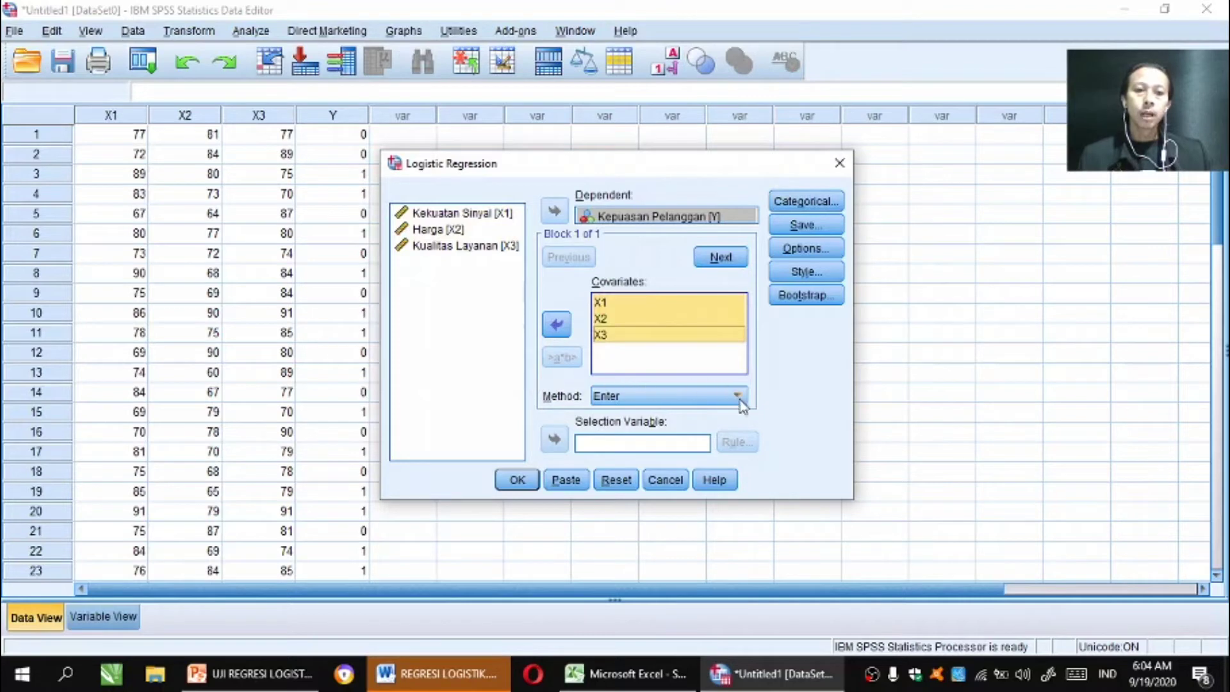
- Enable classification plots, Hosmer-Lemeshow goodness-of-fit, casewise listing of residuals, correlations of estimates, iteration history and the 95% CI for exp(B) in the regression options
{"action": "left_click", "coordinate": [801, 252]}
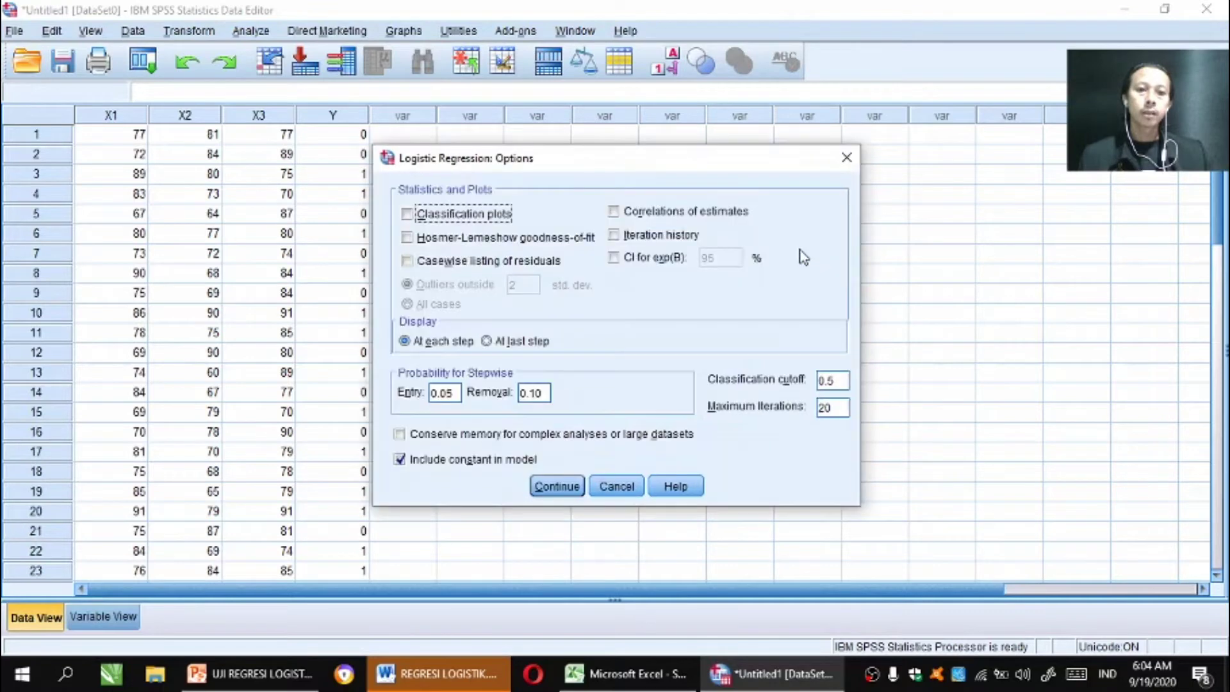
{"action": "left_click", "coordinate": [407, 216]}
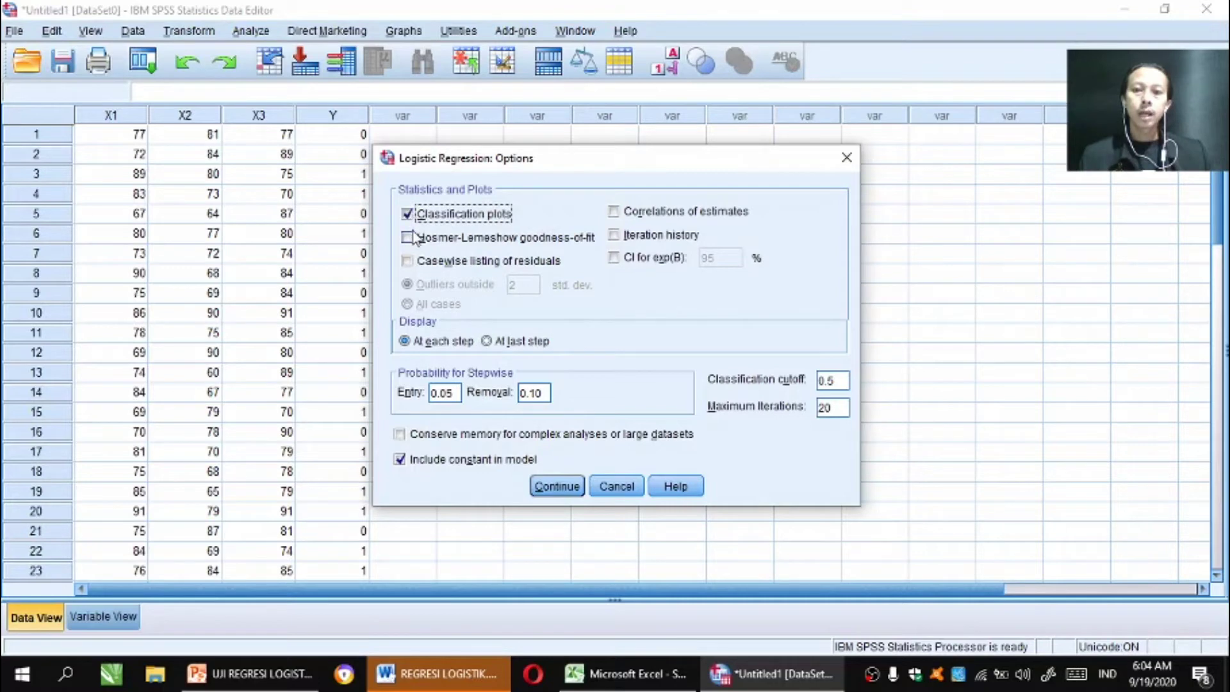
{"action": "left_click", "coordinate": [408, 238]}
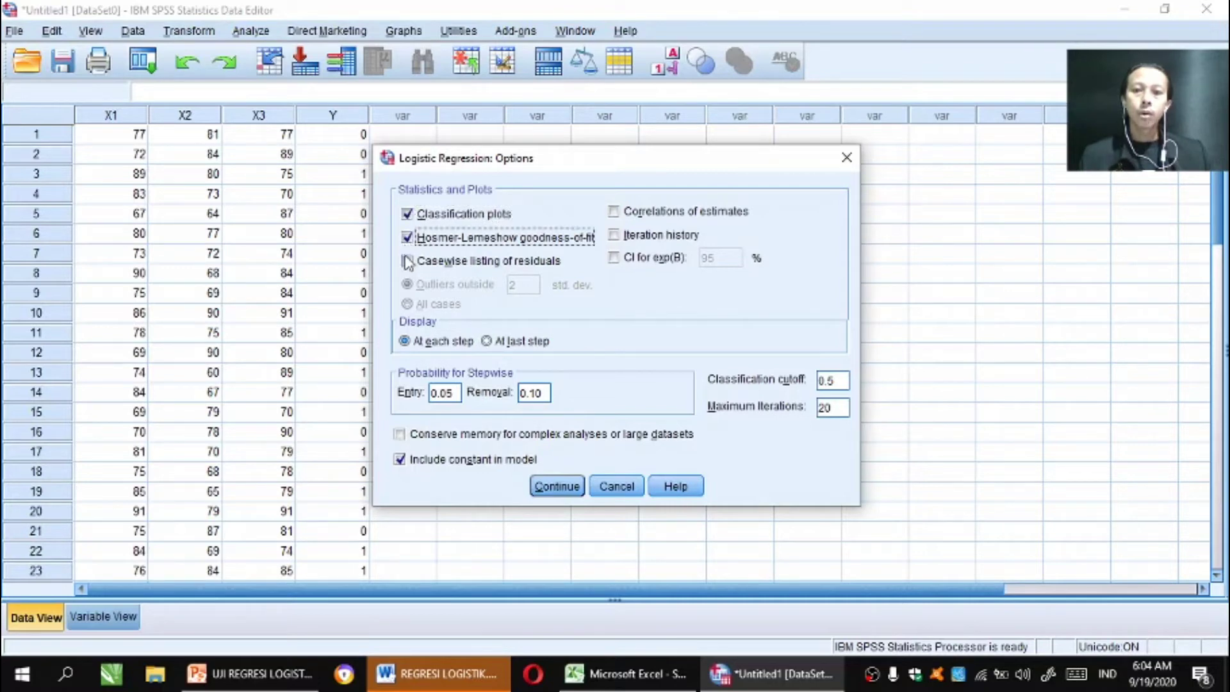
{"action": "left_click", "coordinate": [407, 262]}
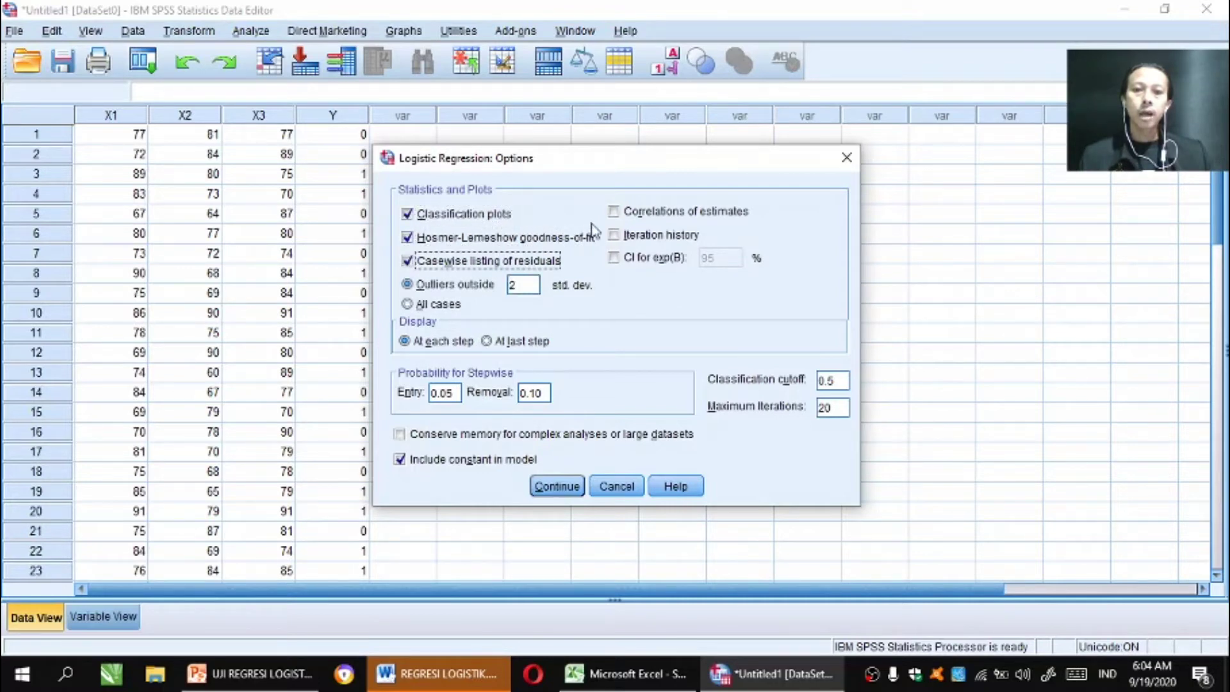
{"action": "left_click", "coordinate": [614, 213]}
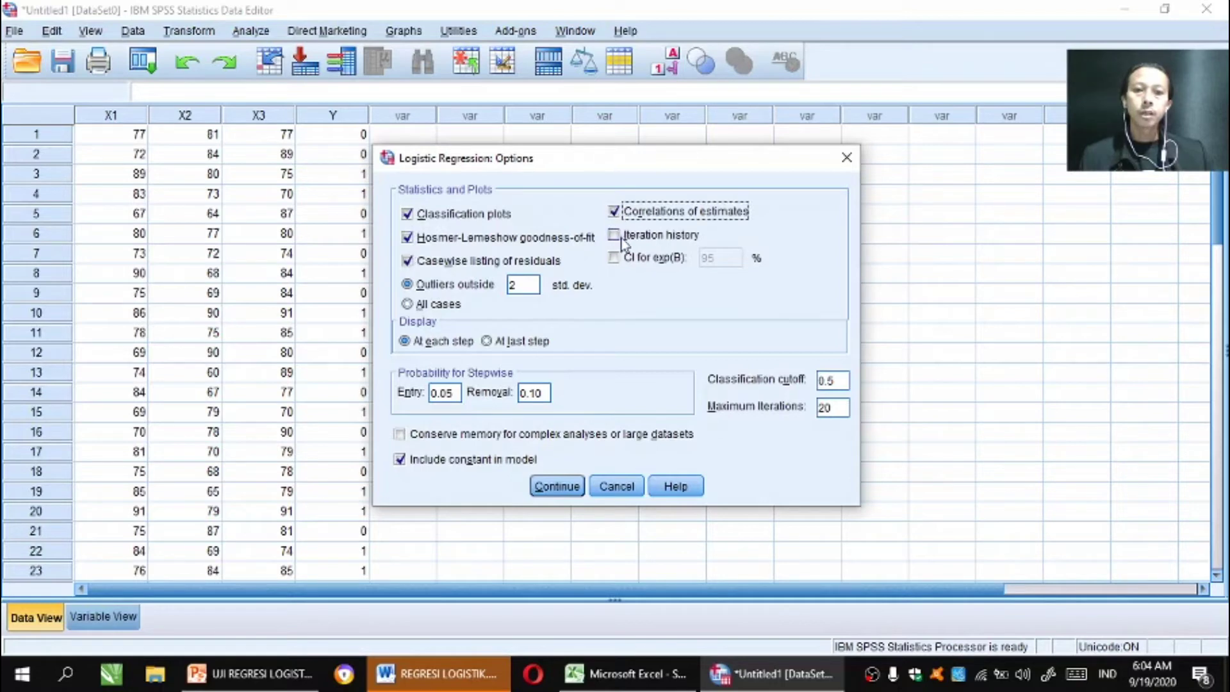
{"action": "left_click", "coordinate": [615, 237]}
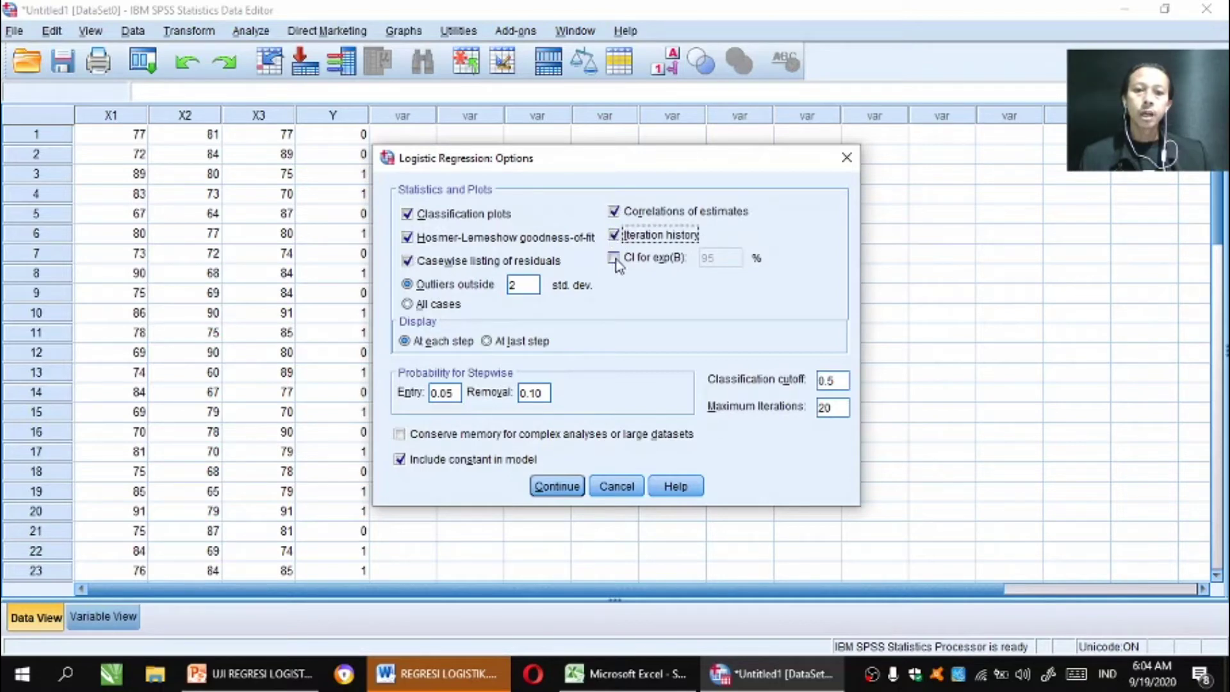
{"action": "left_click", "coordinate": [614, 259]}
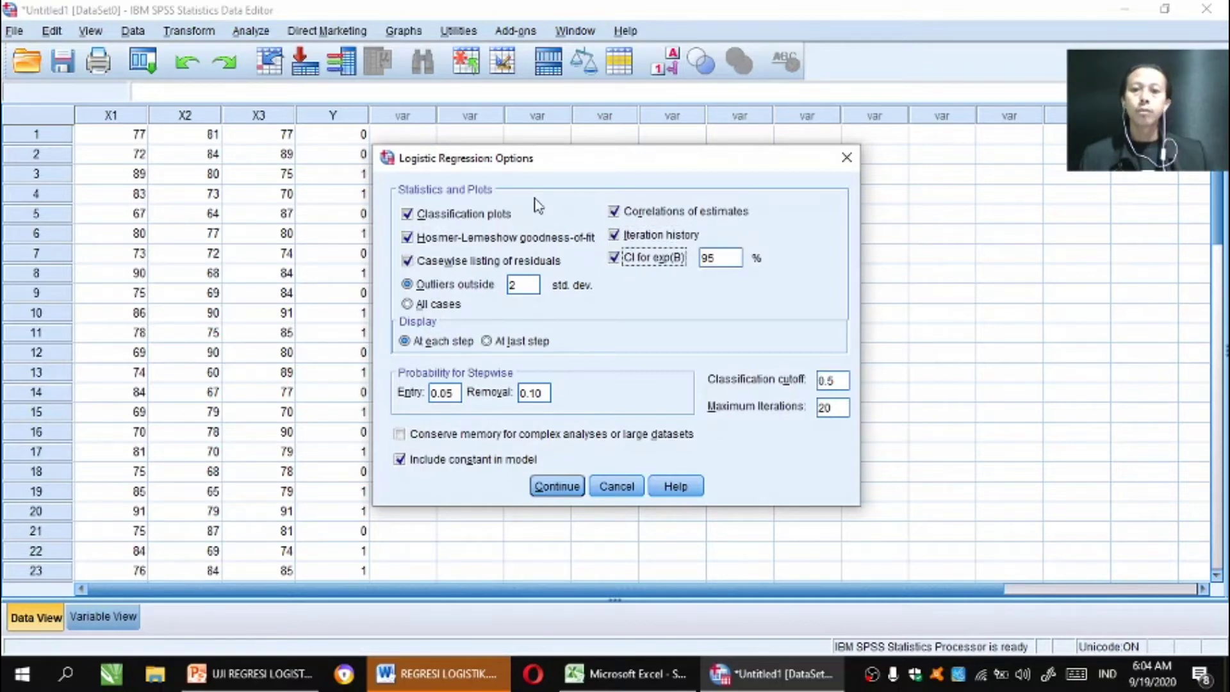
{"action": "left_click", "coordinate": [556, 488]}
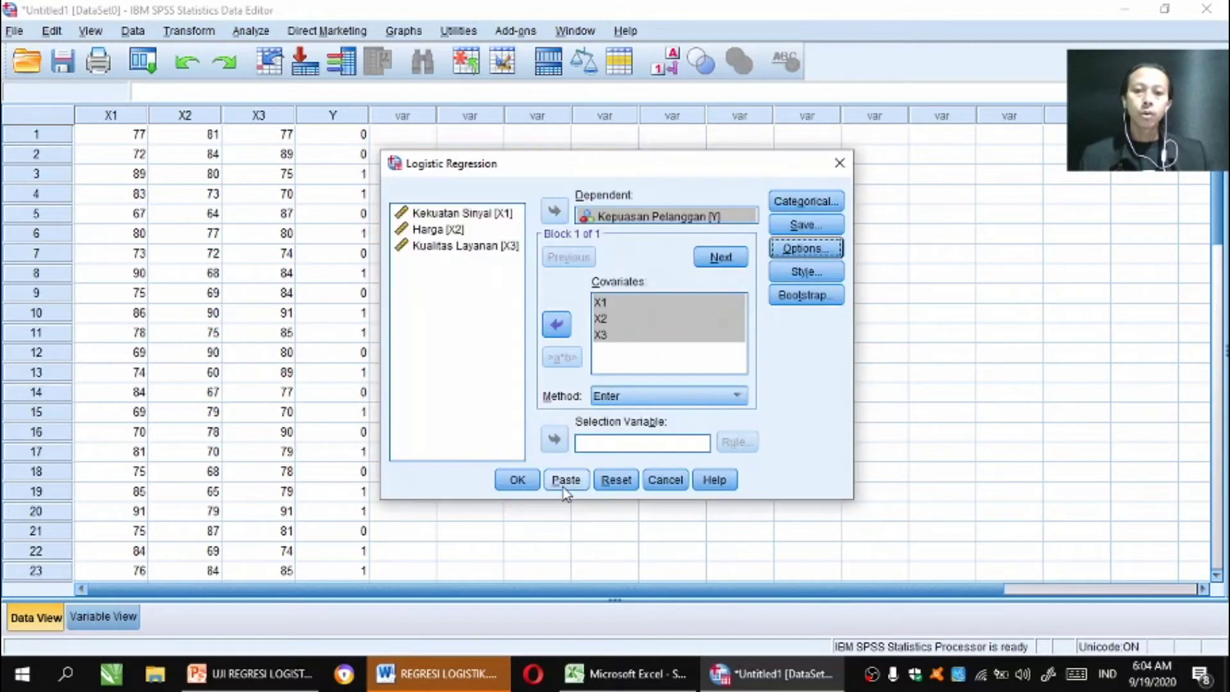
- Run the logistic regression and look over the first tables of its output
{"action": "left_click", "coordinate": [518, 482]}
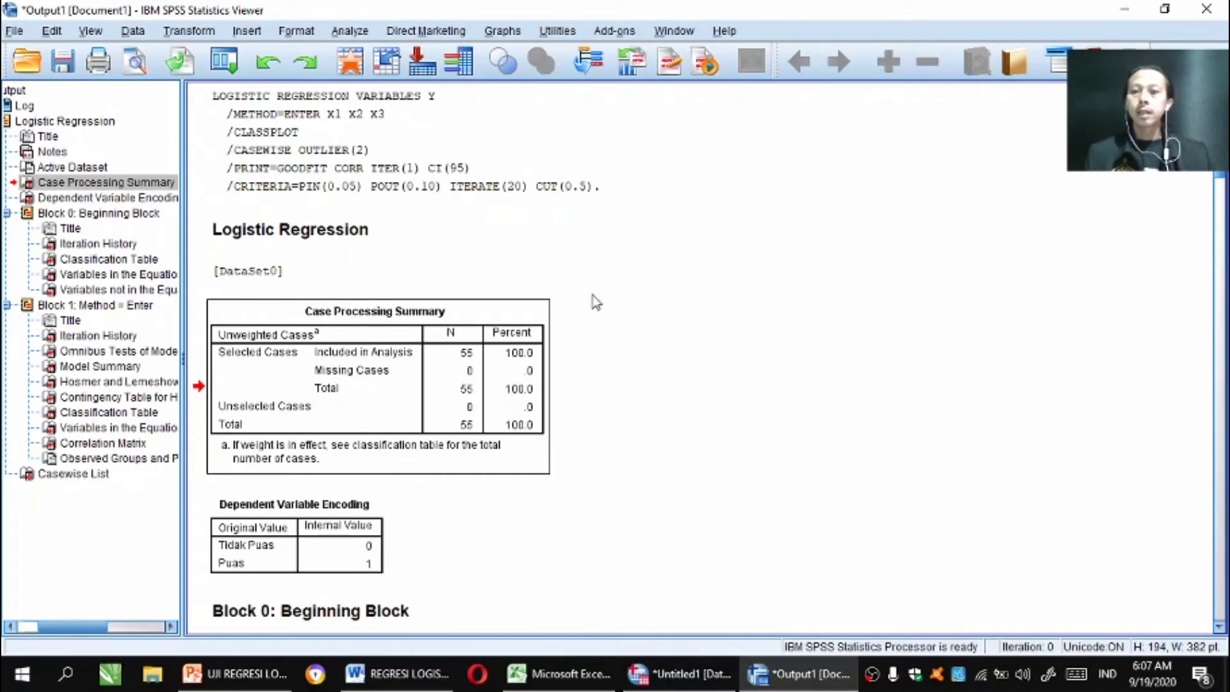
{"action": "scroll", "coordinate": [593, 299], "scroll_direction": "down", "scroll_amount": 5}
{"action": "scroll", "coordinate": [544, 265], "scroll_direction": "up", "scroll_amount": 5}
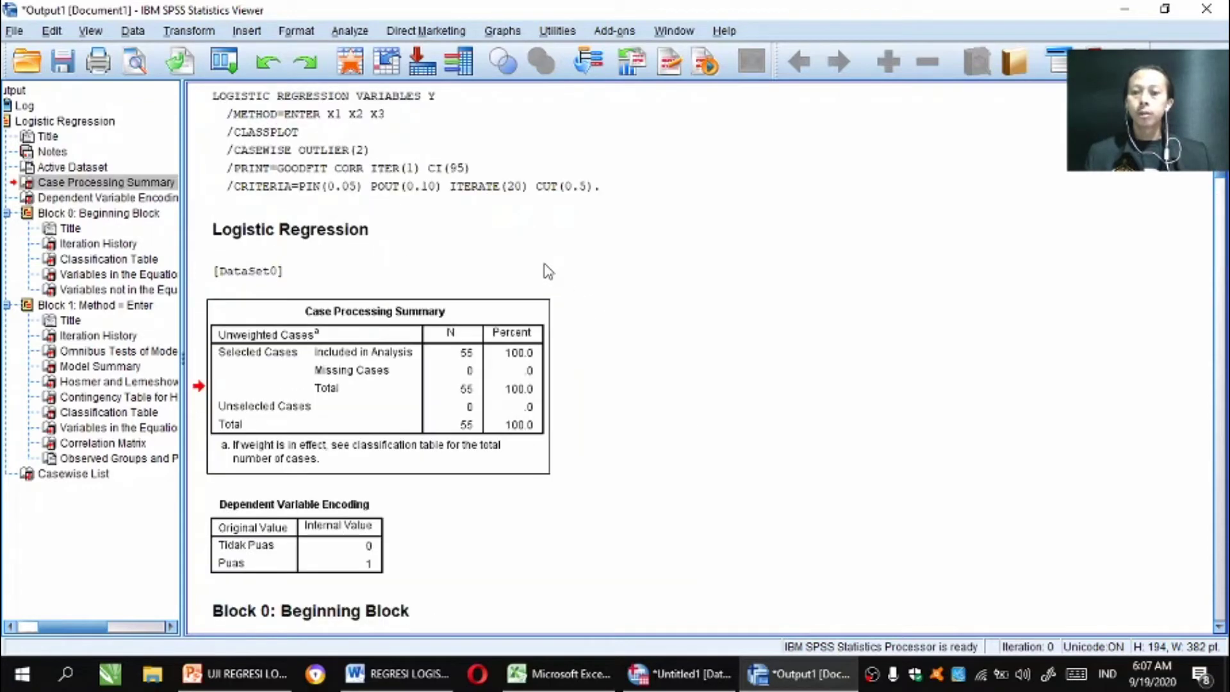
- Open a new blank document in Microsoft Word and set its page orientation to Landscape
{"action": "left_click", "coordinate": [25, 679]}
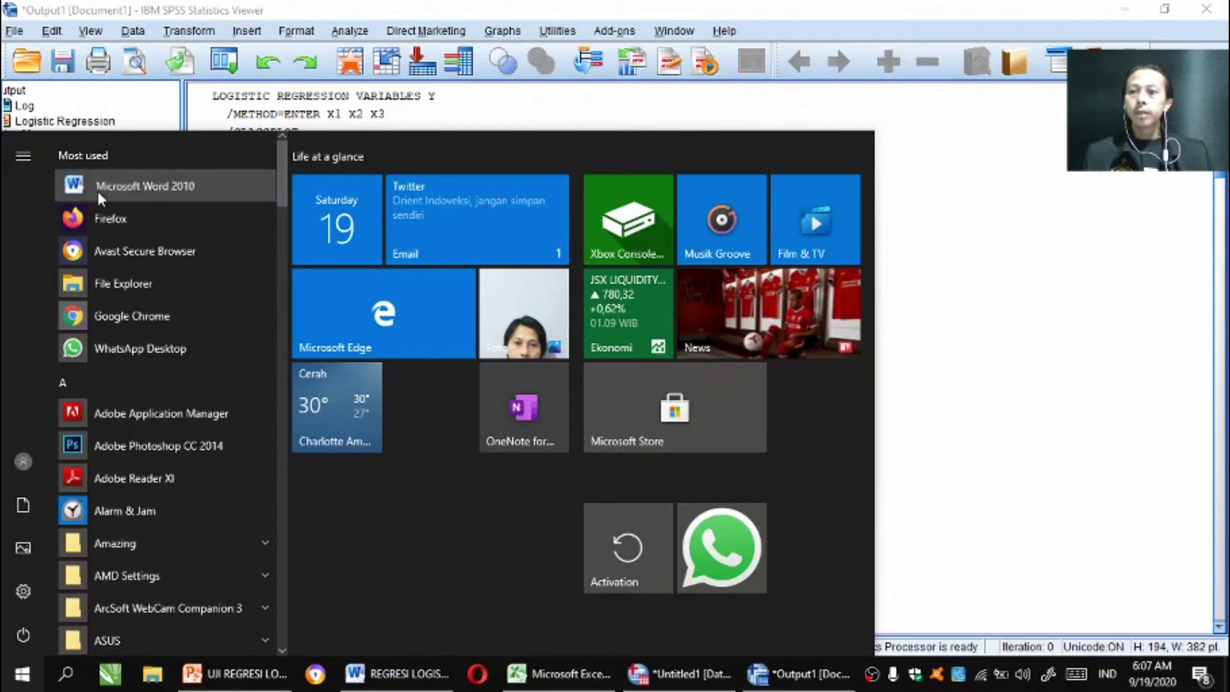
{"action": "left_click", "coordinate": [97, 191]}
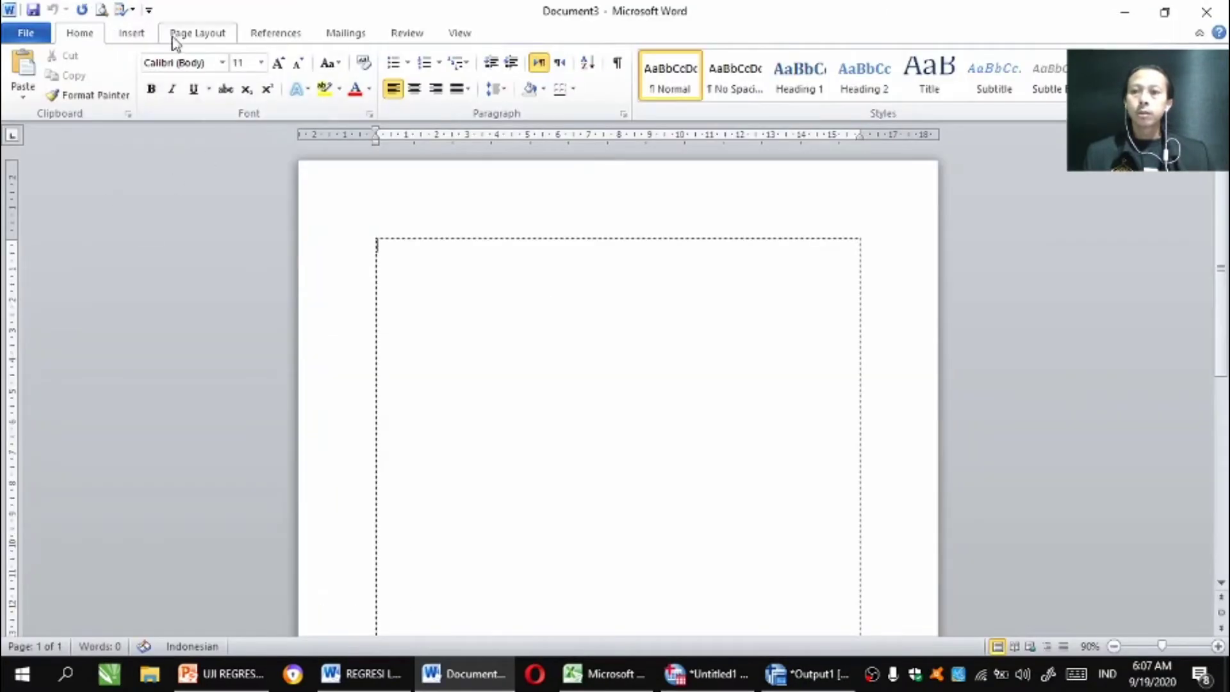
{"action": "left_click", "coordinate": [183, 34]}
{"action": "left_click", "coordinate": [184, 90]}
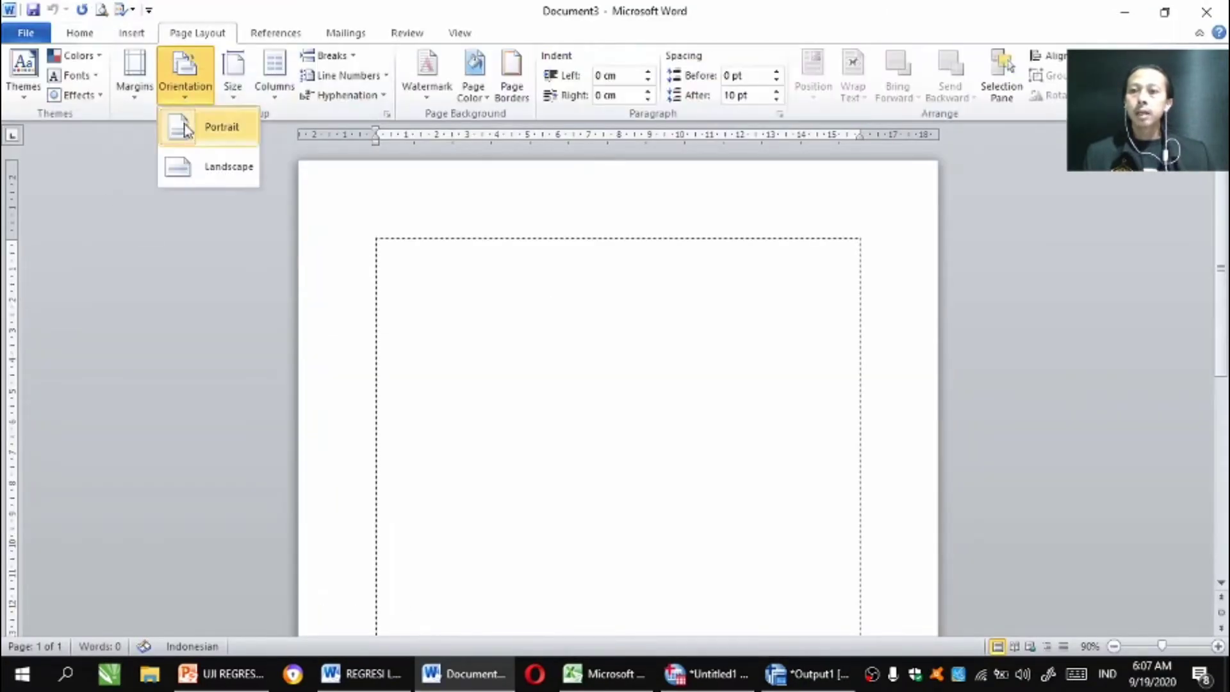
{"action": "left_click", "coordinate": [201, 179]}
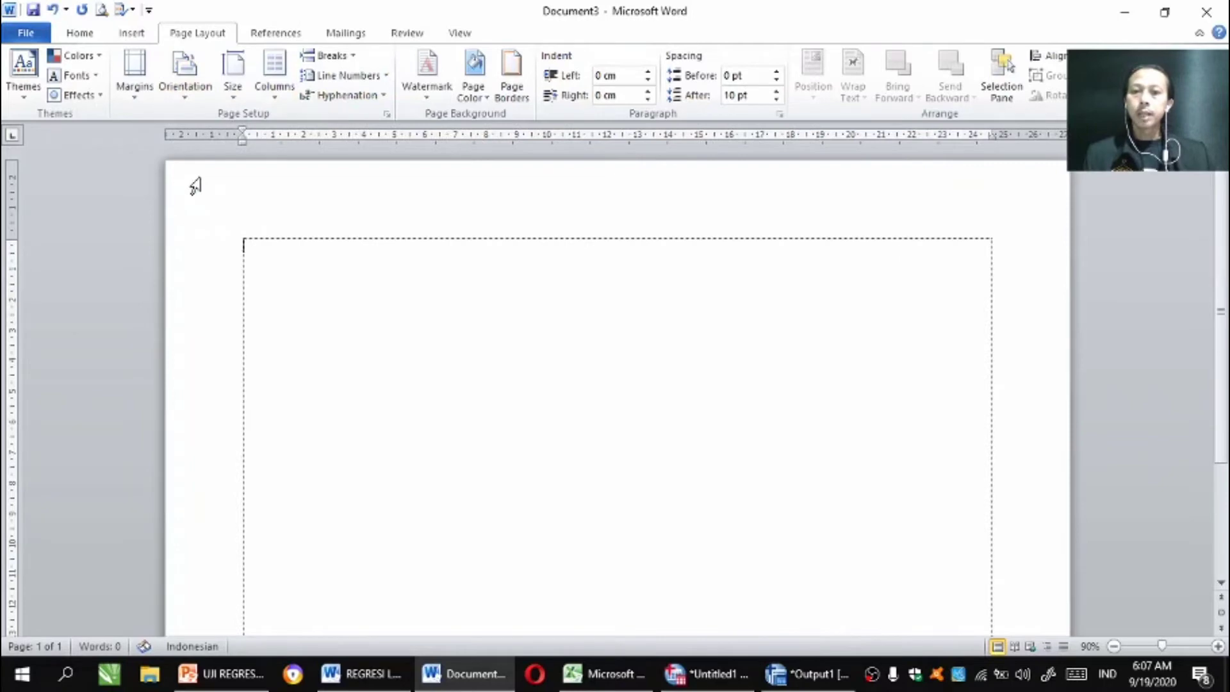
- Switch to the SPSS output, copy the Case Processing Summary table and paste it into the new Word document
{"action": "left_click", "coordinate": [809, 673]}
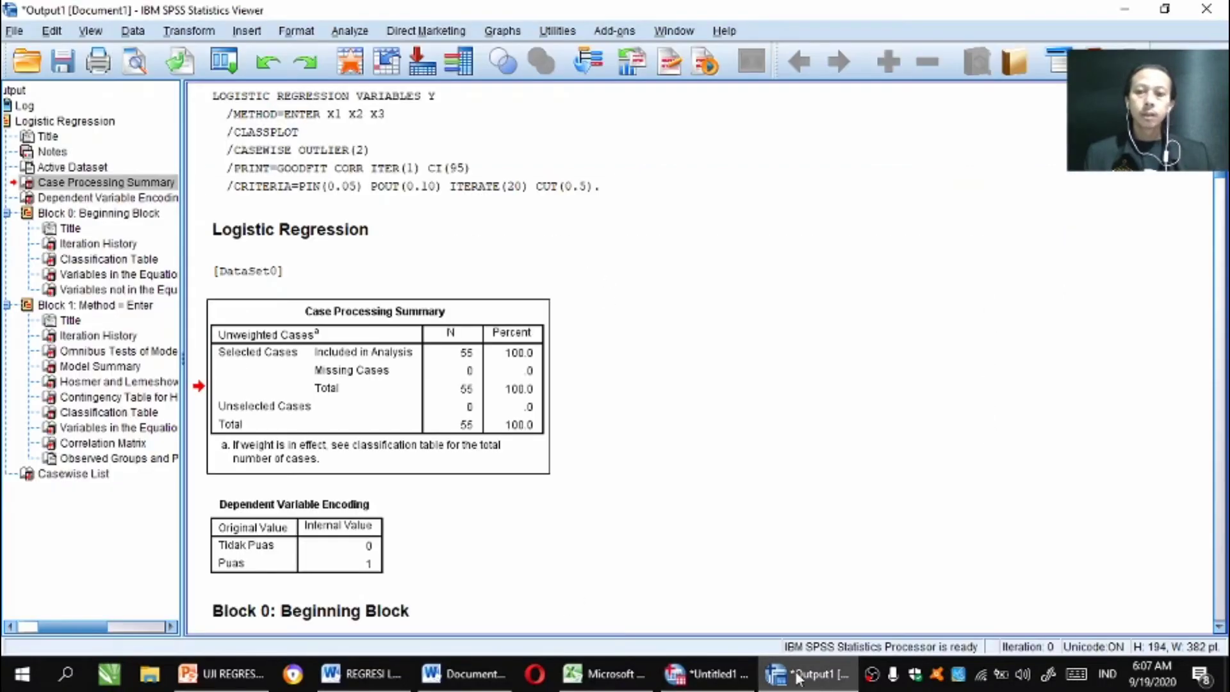
{"action": "right_click", "coordinate": [399, 322]}
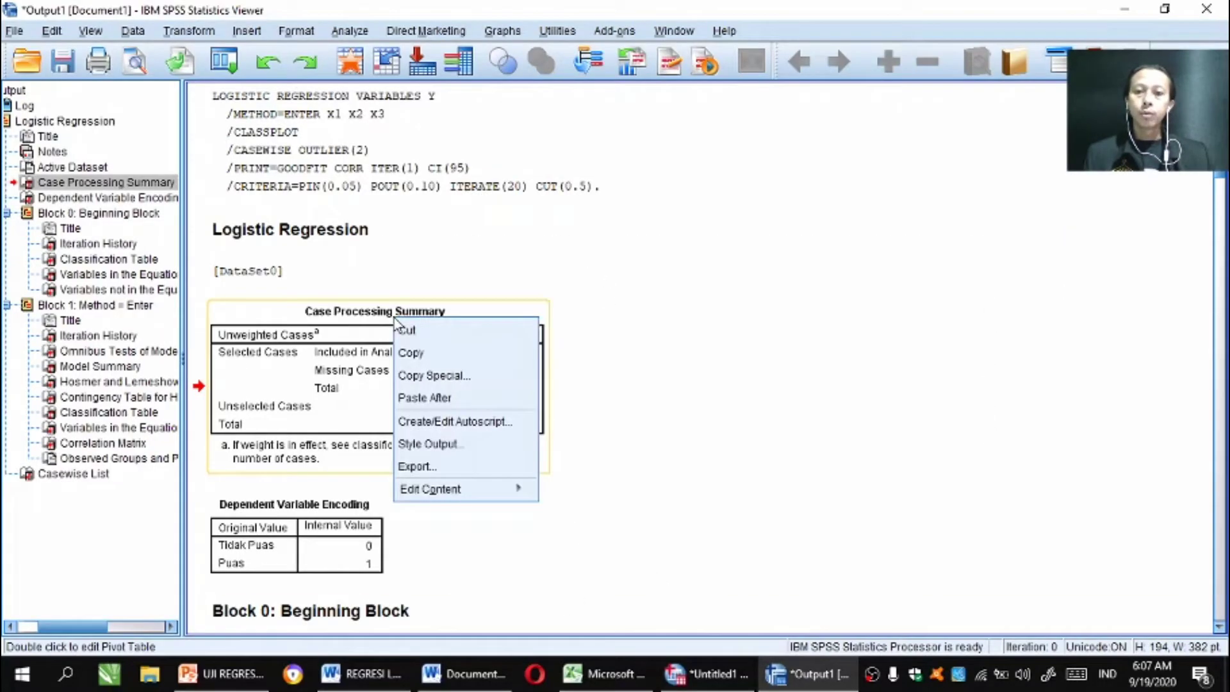
{"action": "left_click", "coordinate": [404, 354]}
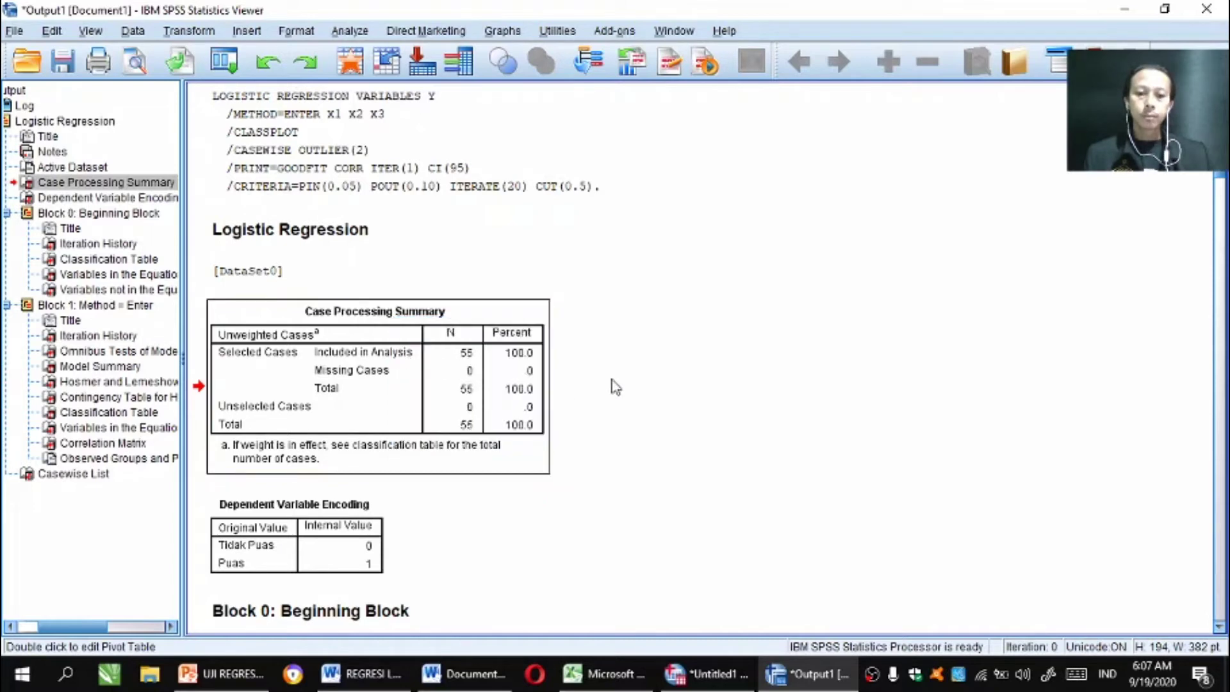
{"action": "left_click", "coordinate": [463, 673]}
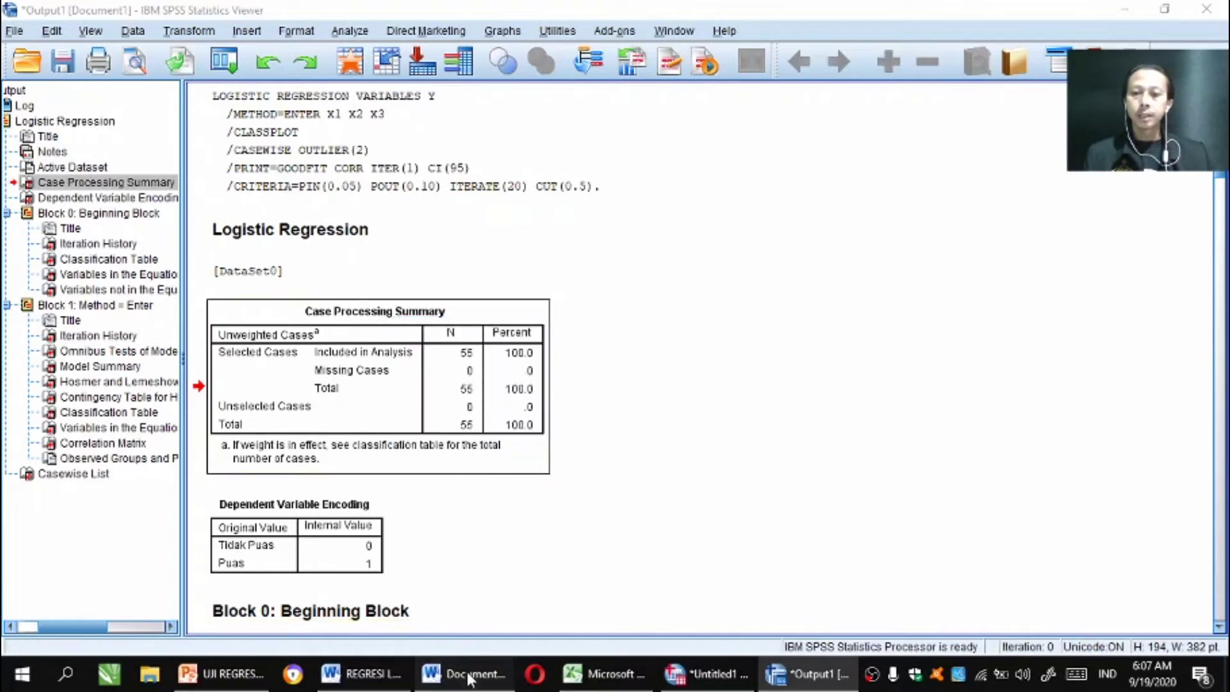
{"action": "key", "text": "ctrl+v"}
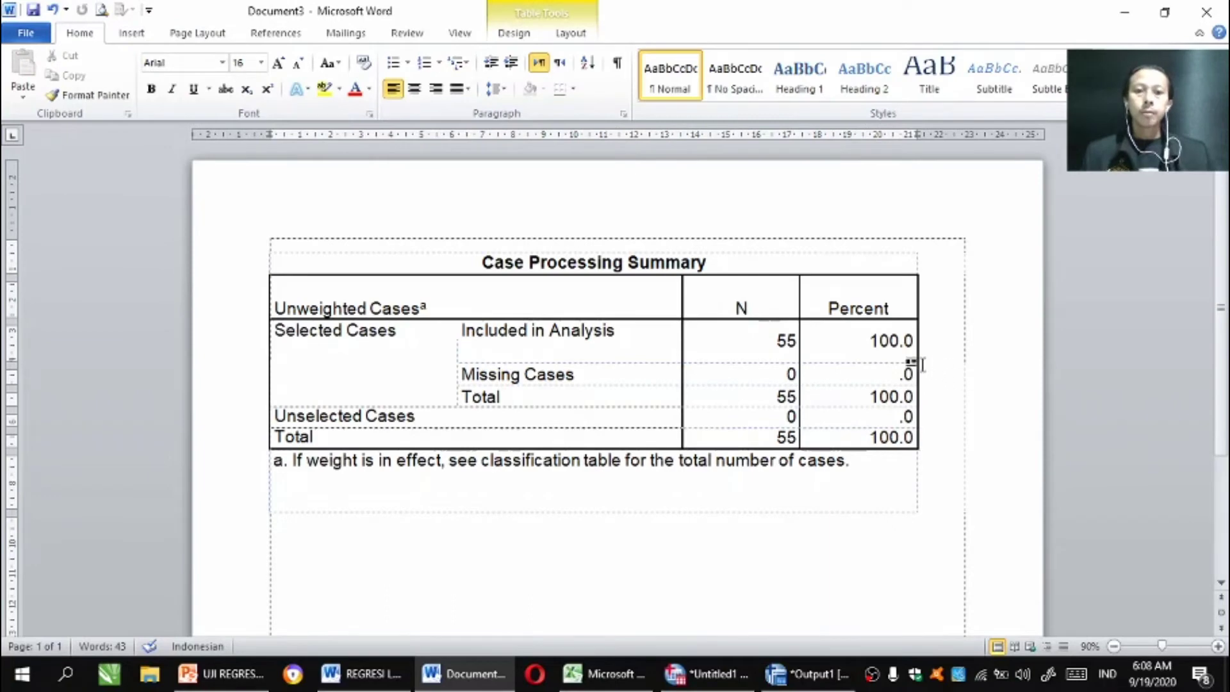
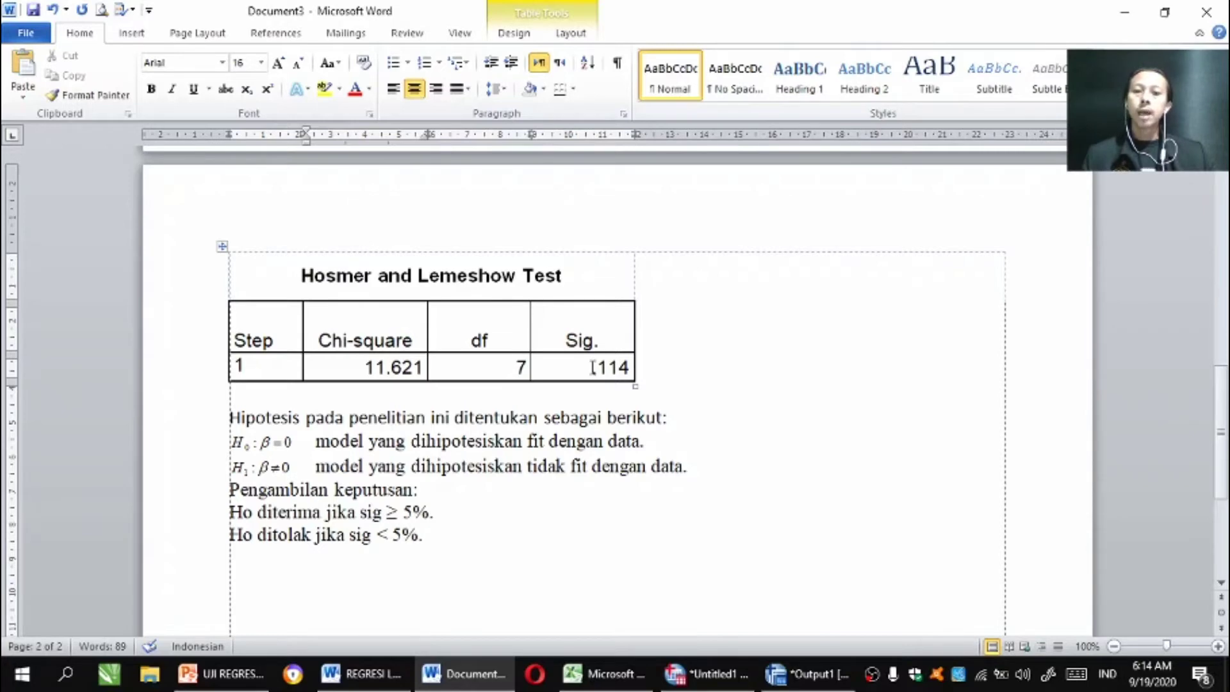
- Examine the Sig. value in the Hosmer and Lemeshow Test table against the decision rules below it
{"action": "mouse_move", "coordinate": [592, 367]}
{"action": "left_mouse_down"}
{"action": "mouse_move", "coordinate": [631, 368]}
{"action": "mouse_move", "coordinate": [617, 370]}
{"action": "left_mouse_up"}
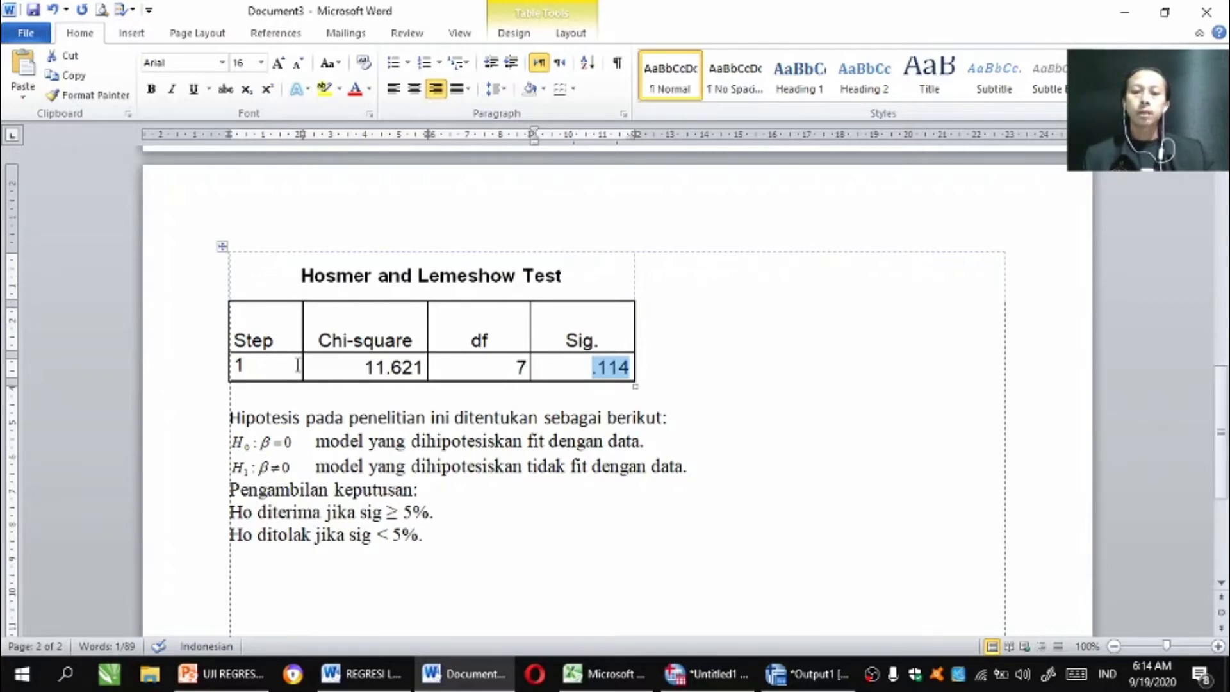
{"action": "left_click", "coordinate": [616, 491]}
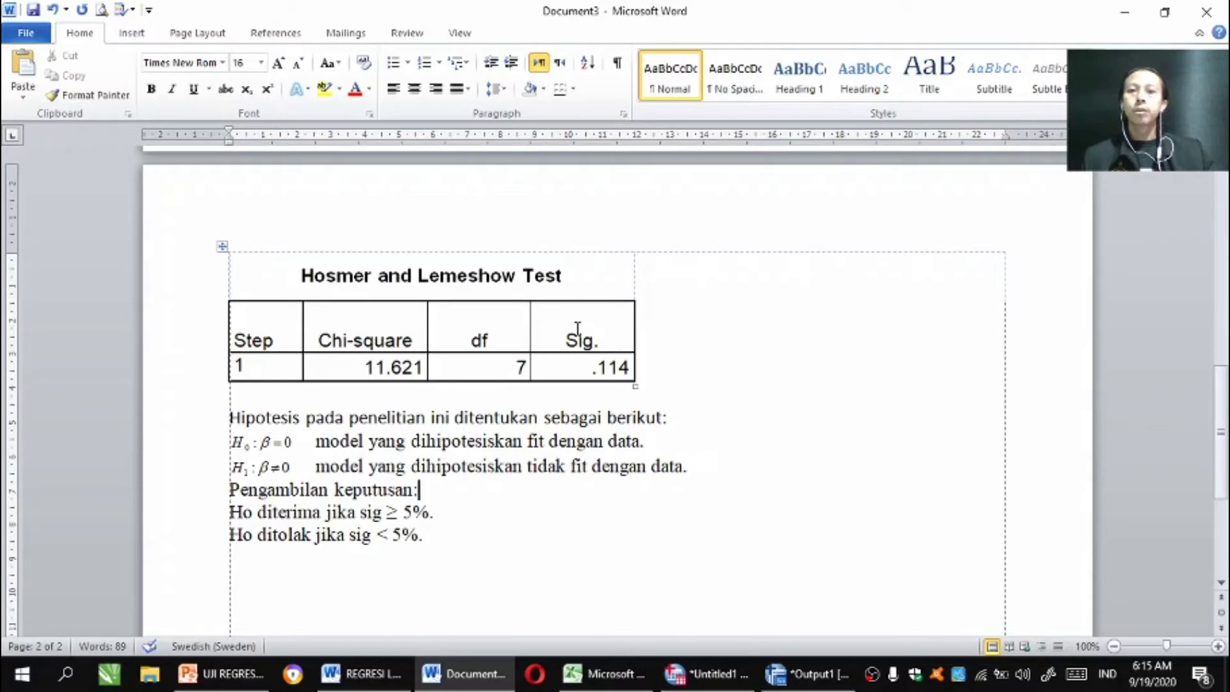
- Copy the Block 0 Iteration History table from the SPSS output and paste it below the decision rules in Word, keeping source formatting
{"action": "key", "text": "alt+Tab"}
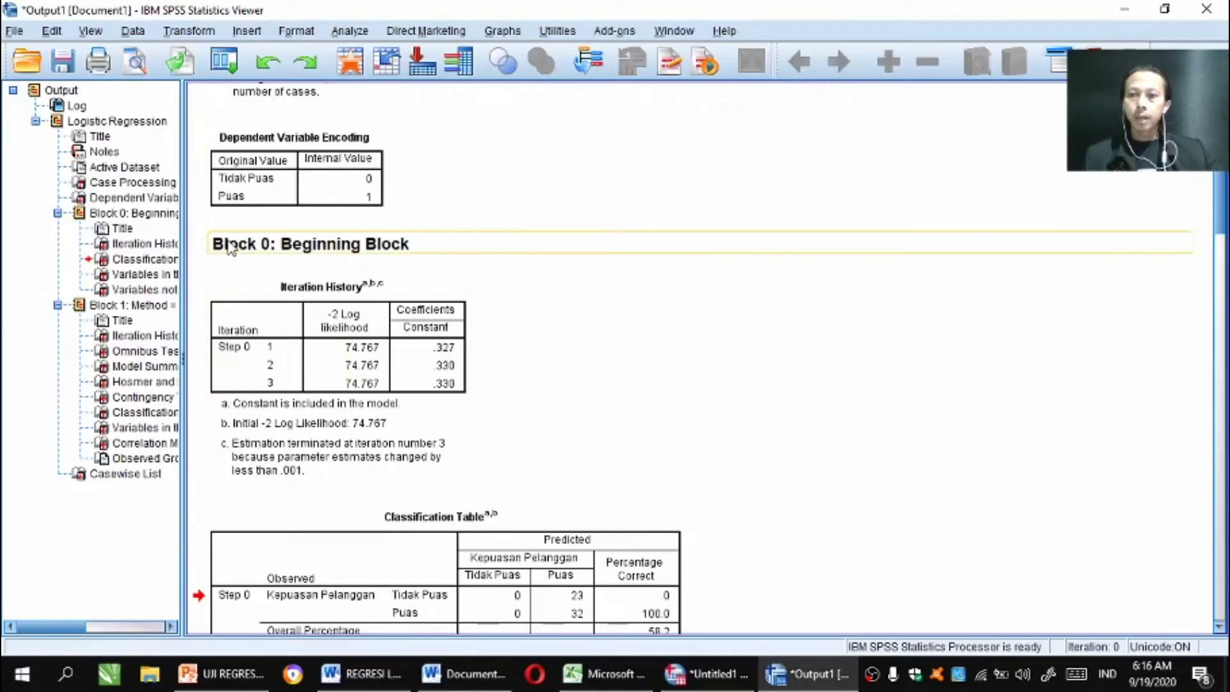
{"action": "left_click", "coordinate": [282, 331]}
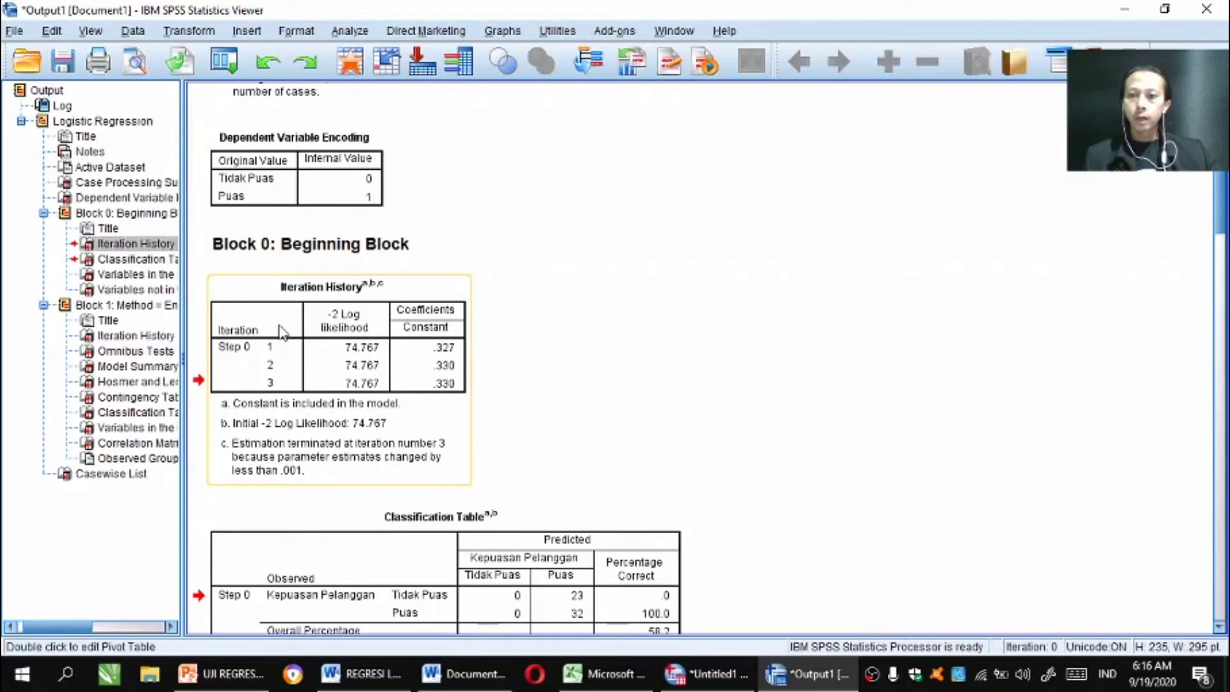
{"action": "right_click", "coordinate": [282, 332]}
{"action": "left_click", "coordinate": [315, 357]}
{"action": "left_click", "coordinate": [477, 673]}
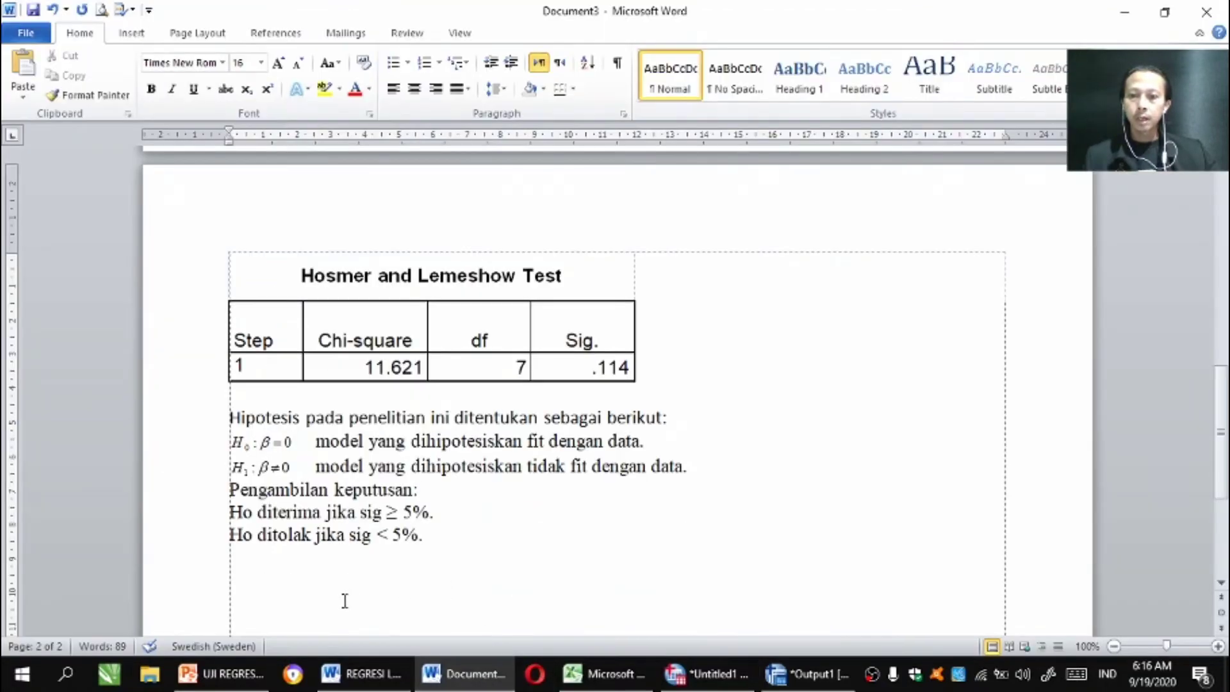
{"action": "left_click", "coordinate": [301, 584]}
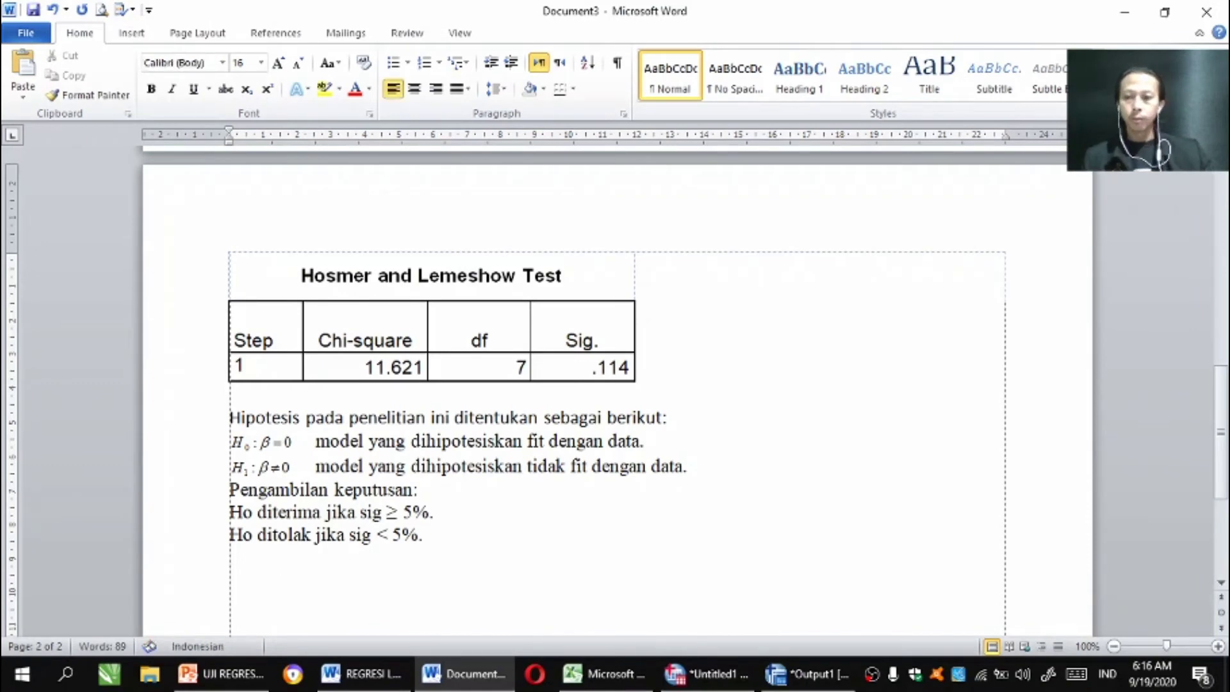
{"action": "right_click", "coordinate": [247, 605]}
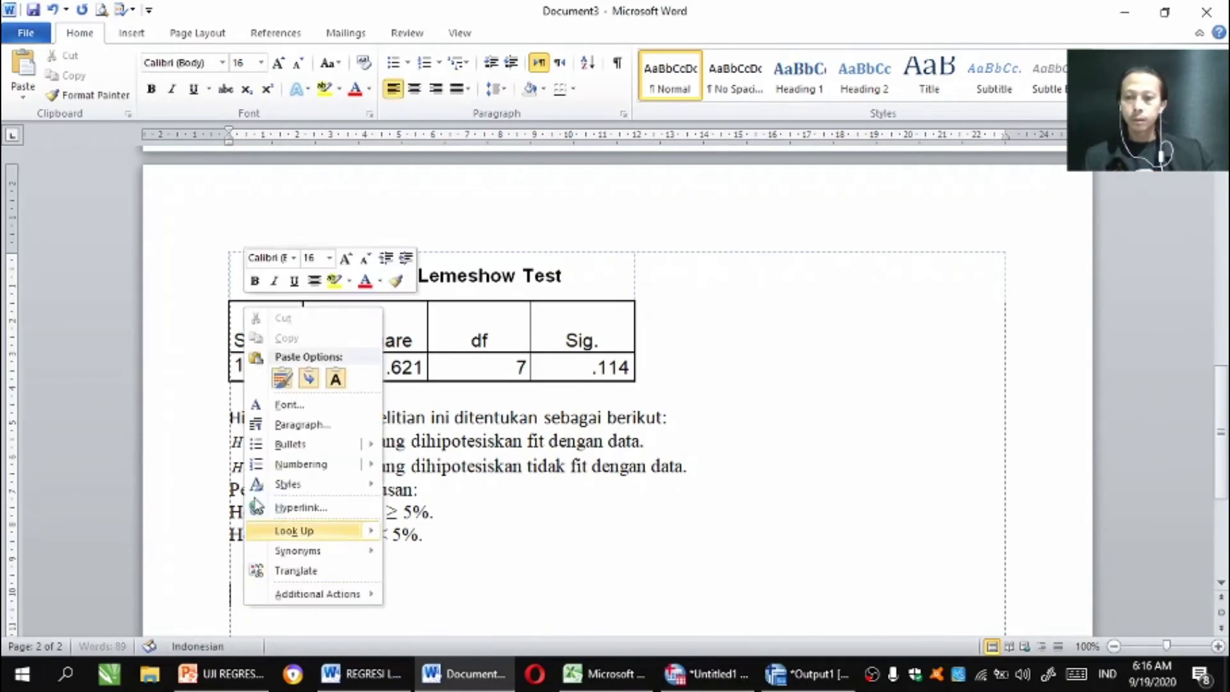
{"action": "left_click", "coordinate": [282, 378]}
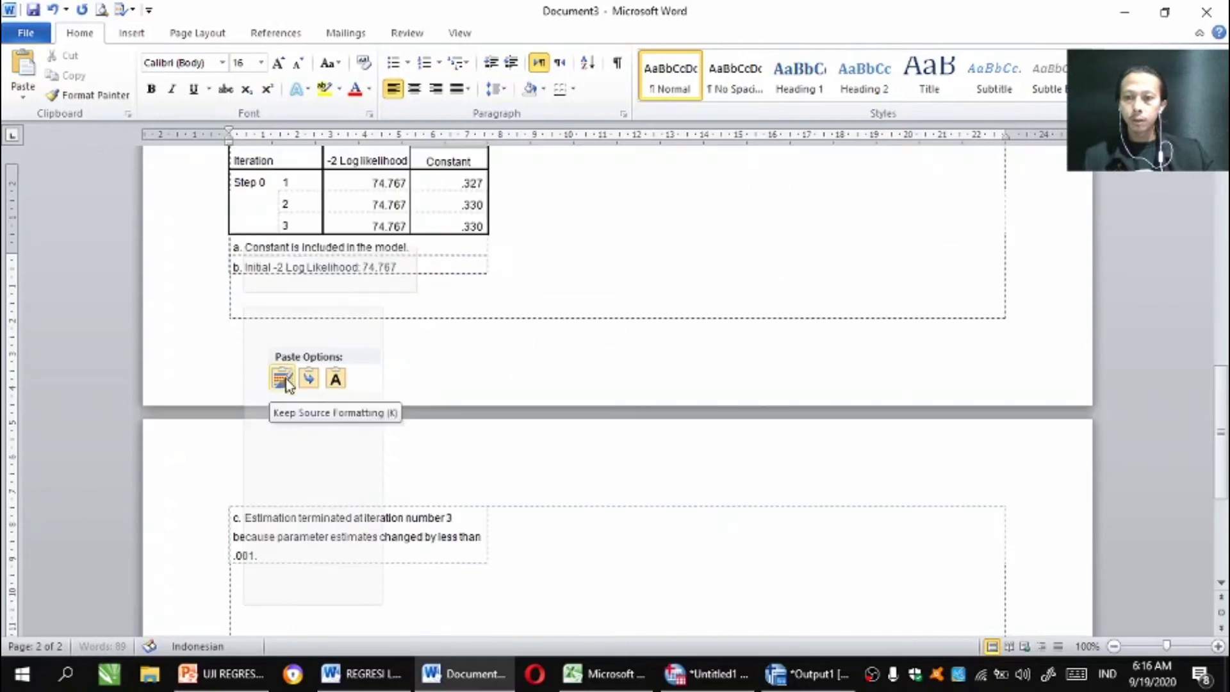
{"action": "left_click", "coordinate": [283, 379]}
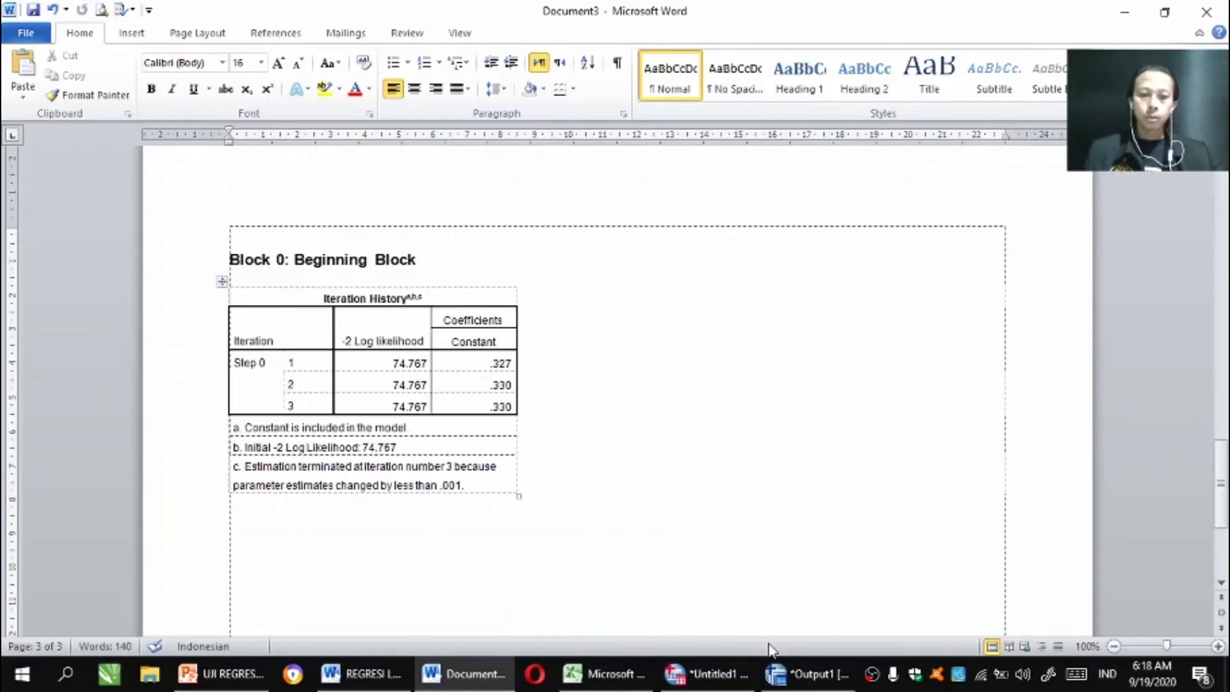
- Copy the Block 1 Iteration History table from the SPSS output and paste it below the Block 0 table in Word, keeping source formatting
{"action": "mouse_move", "coordinate": [810, 672]}
{"action": "left_click", "coordinate": [852, 602]}
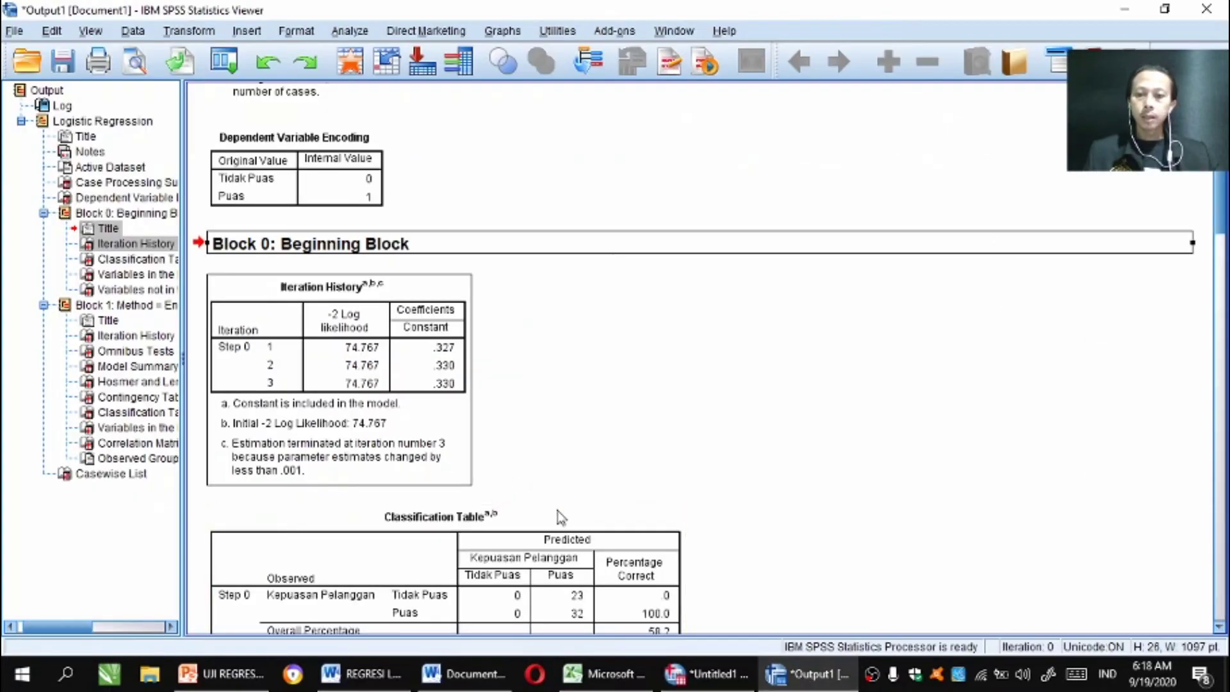
{"action": "scroll", "coordinate": [564, 506], "scroll_direction": "down", "scroll_amount": 15}
{"action": "scroll", "coordinate": [570, 493], "scroll_direction": "up", "scroll_amount": 3}
{"action": "right_click", "coordinate": [562, 187]}
{"action": "left_click", "coordinate": [577, 222]}
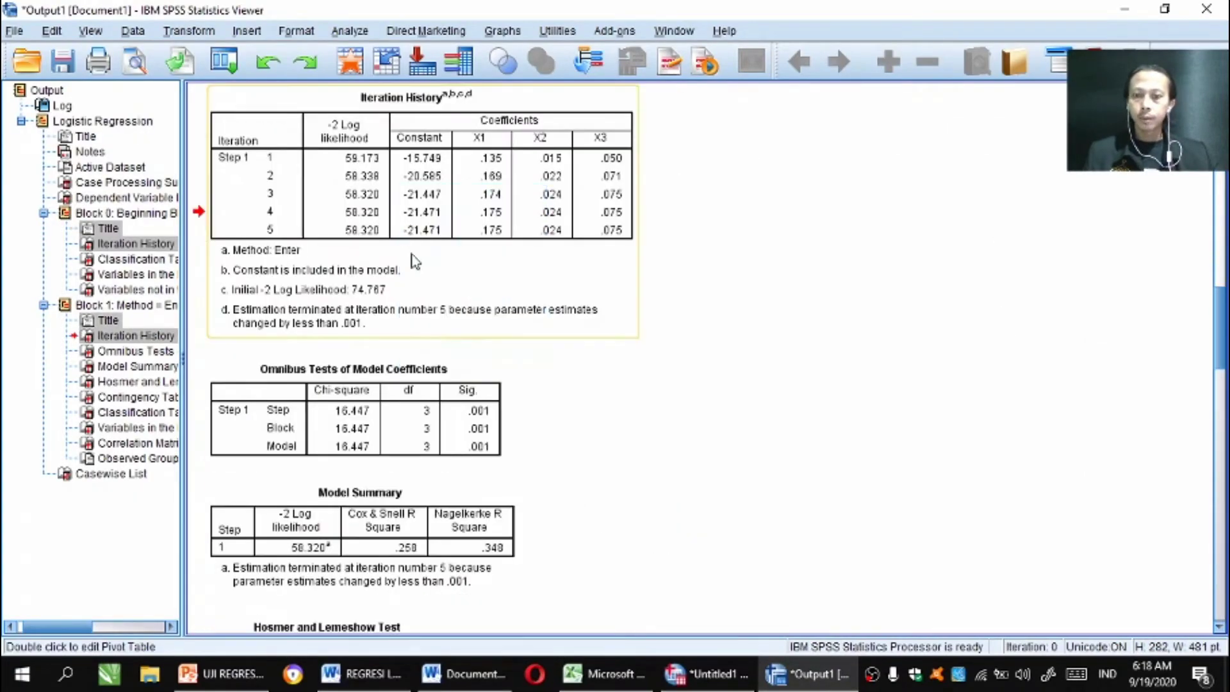
{"action": "left_click", "coordinate": [462, 672]}
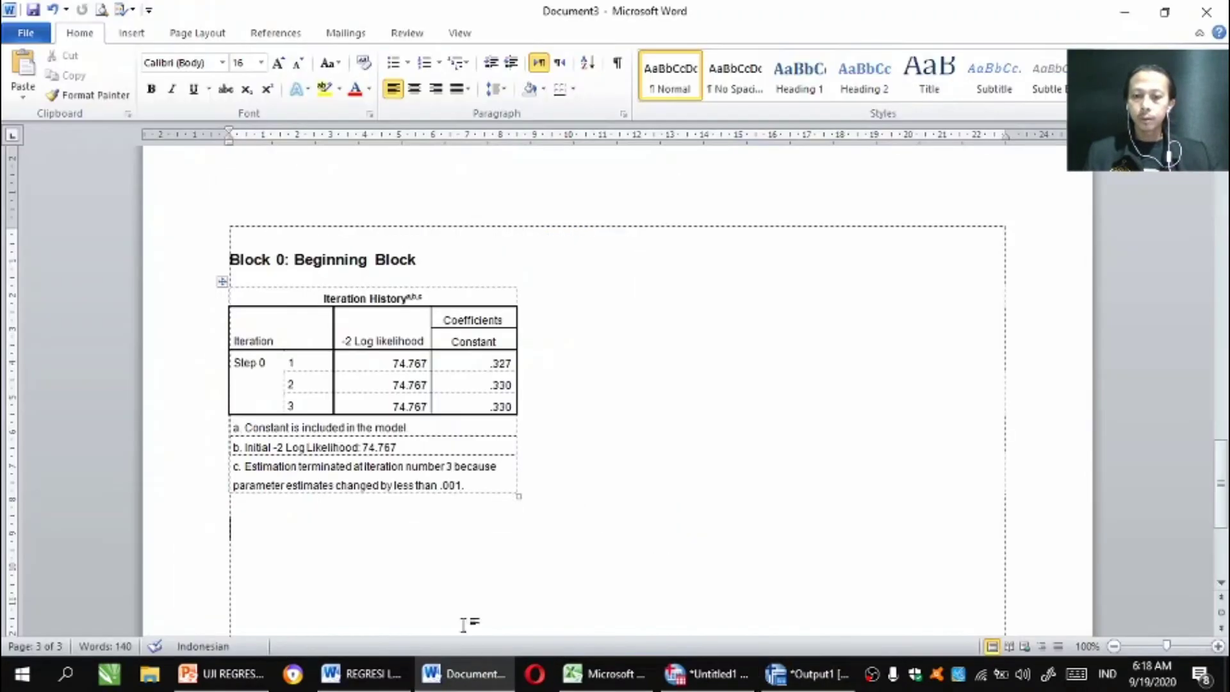
{"action": "right_click", "coordinate": [272, 526]}
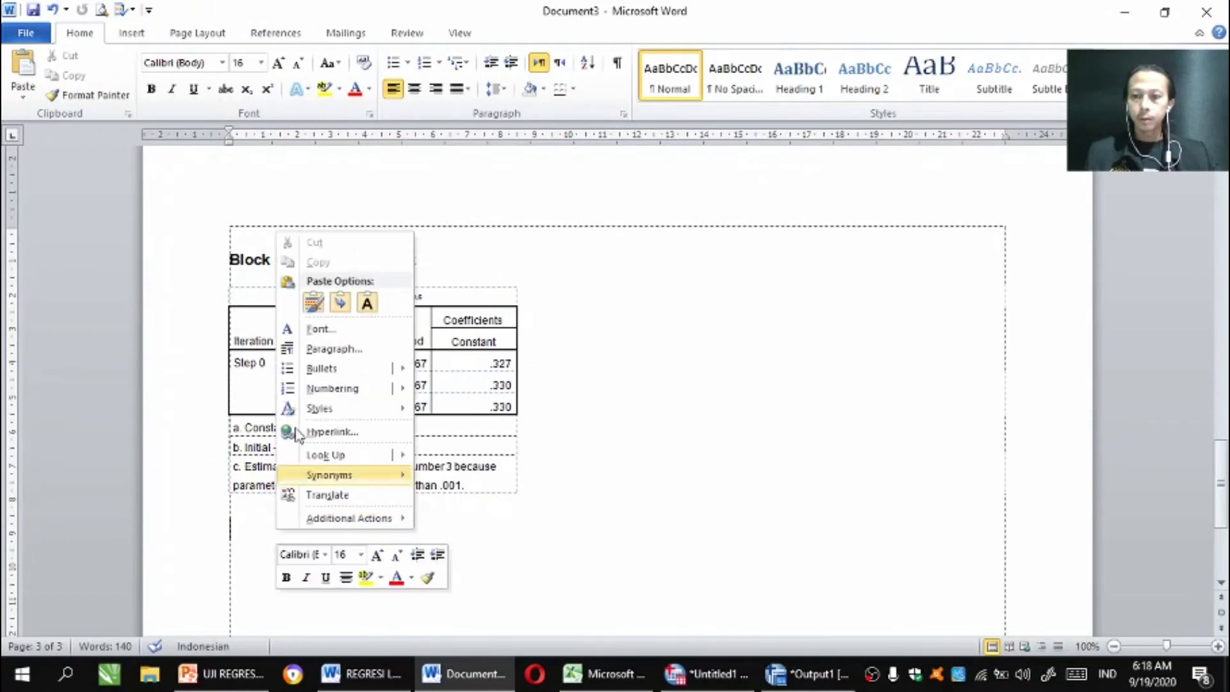
{"action": "left_click", "coordinate": [315, 306]}
- Append "(L0)" to the -2 Log likelihood header in the Block 0 Iteration History table and "(L1)" to the one in Block 1
{"action": "scroll", "coordinate": [717, 279], "scroll_direction": "up", "scroll_amount": 5}
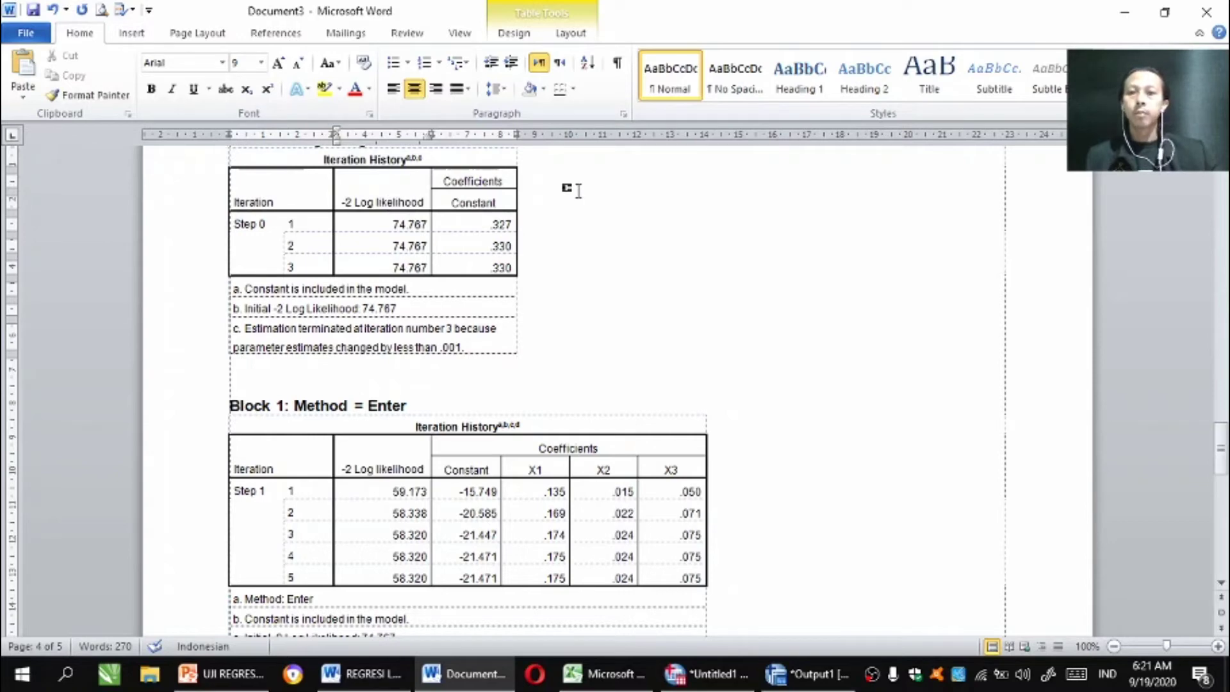
{"action": "type", "text": "("}
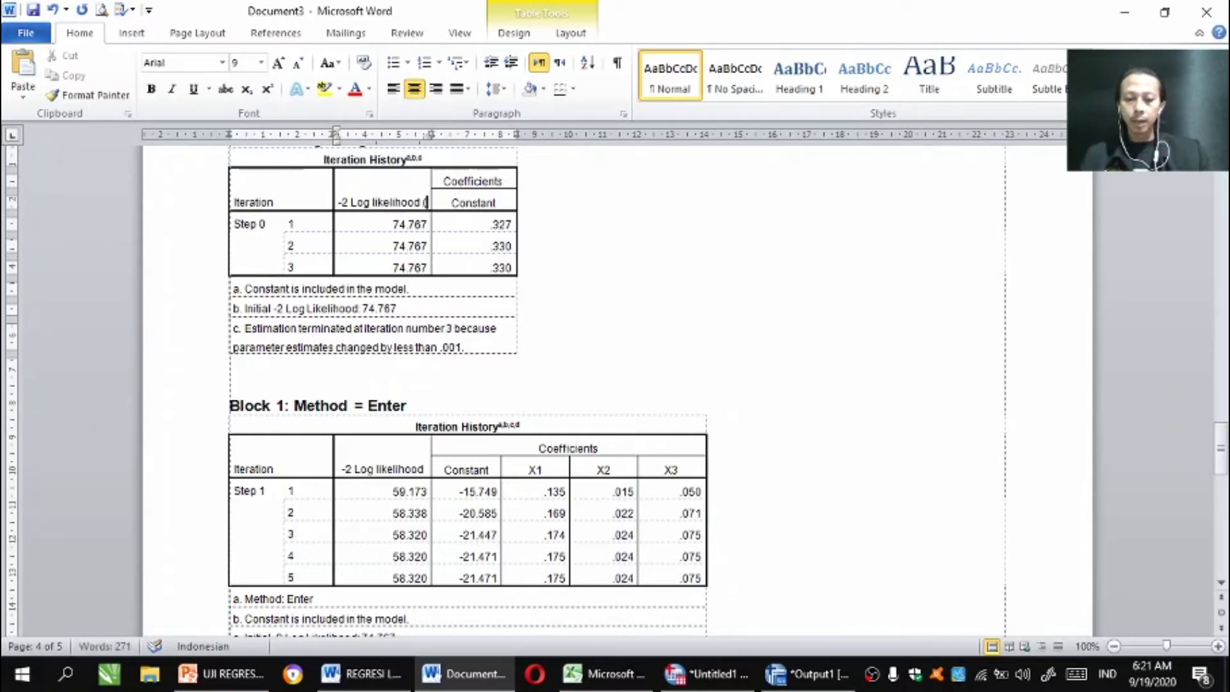
{"action": "type", "text": "L0)"}
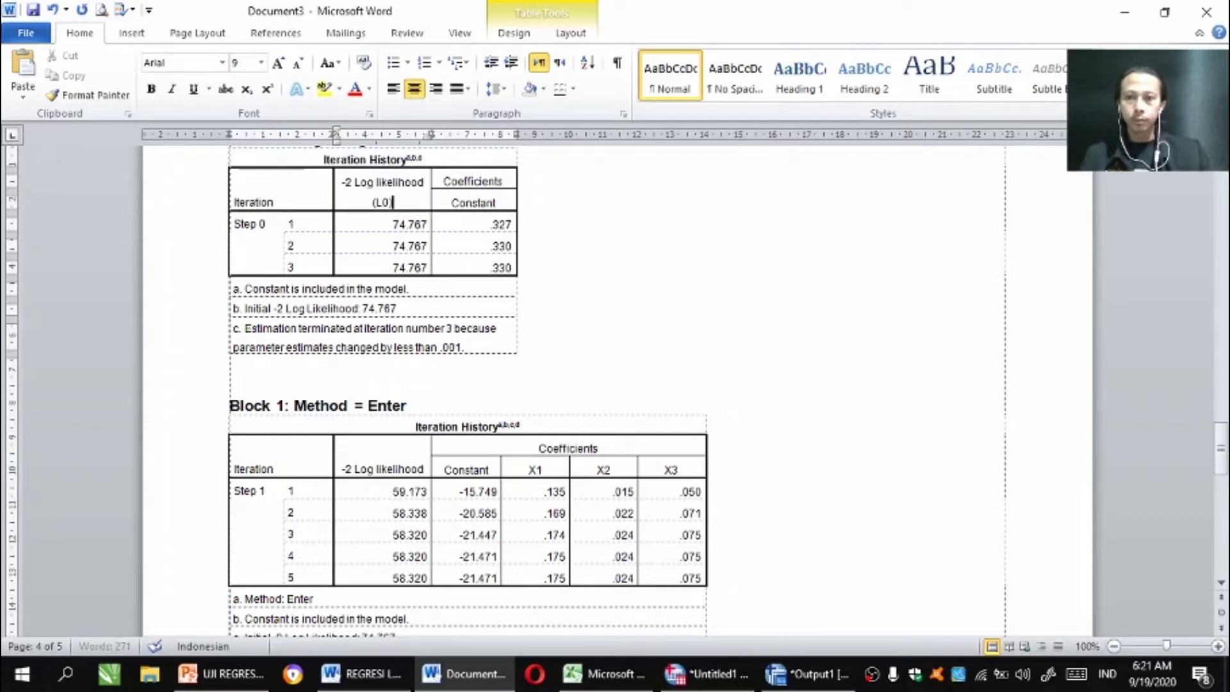
{"action": "left_click", "coordinate": [428, 469]}
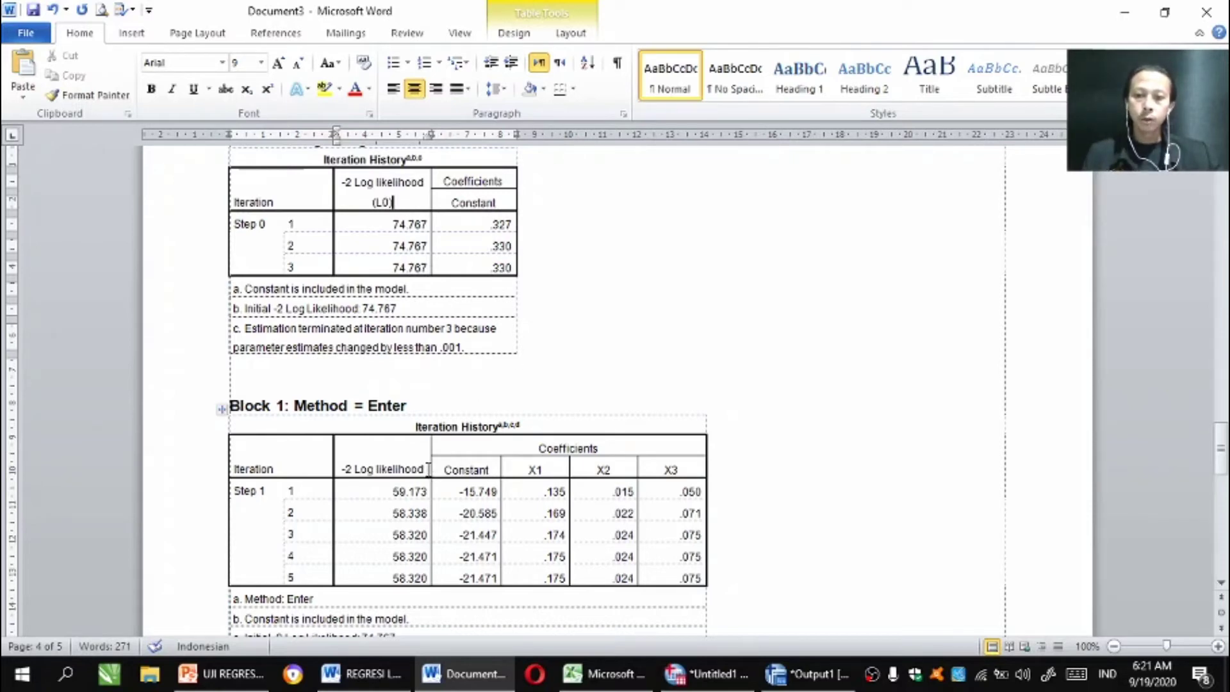
{"action": "left_click", "coordinate": [428, 469]}
{"action": "type", "text": "("}
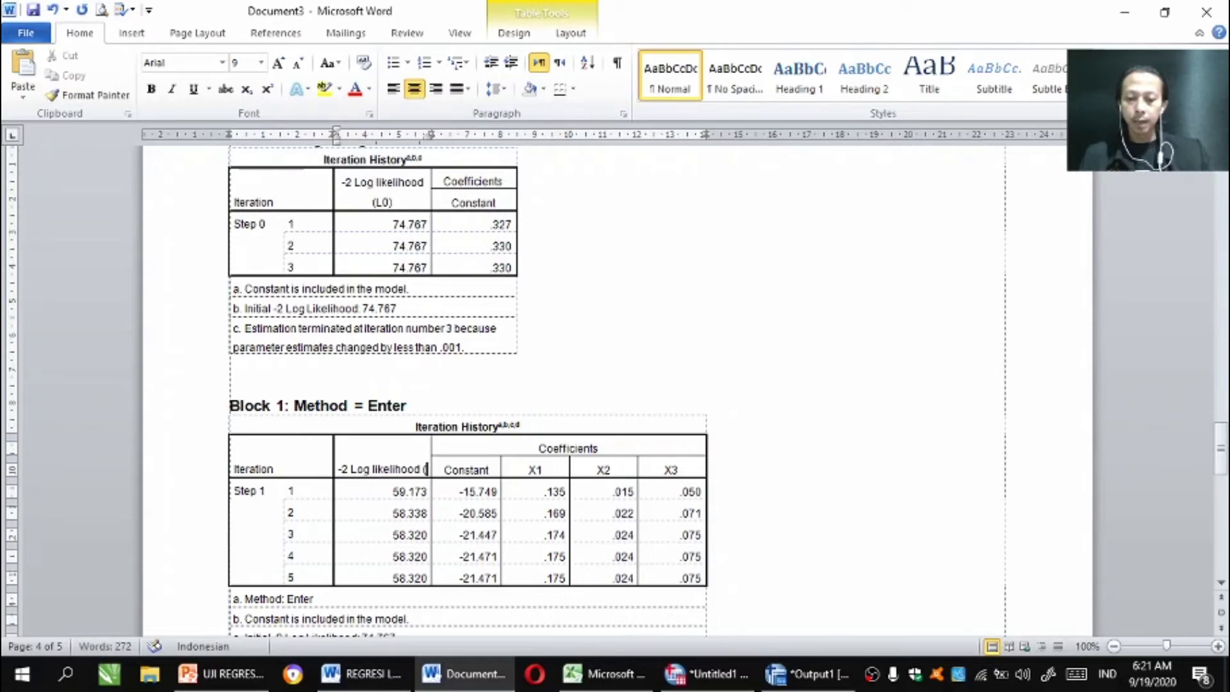
{"action": "type", "text": "L1"}
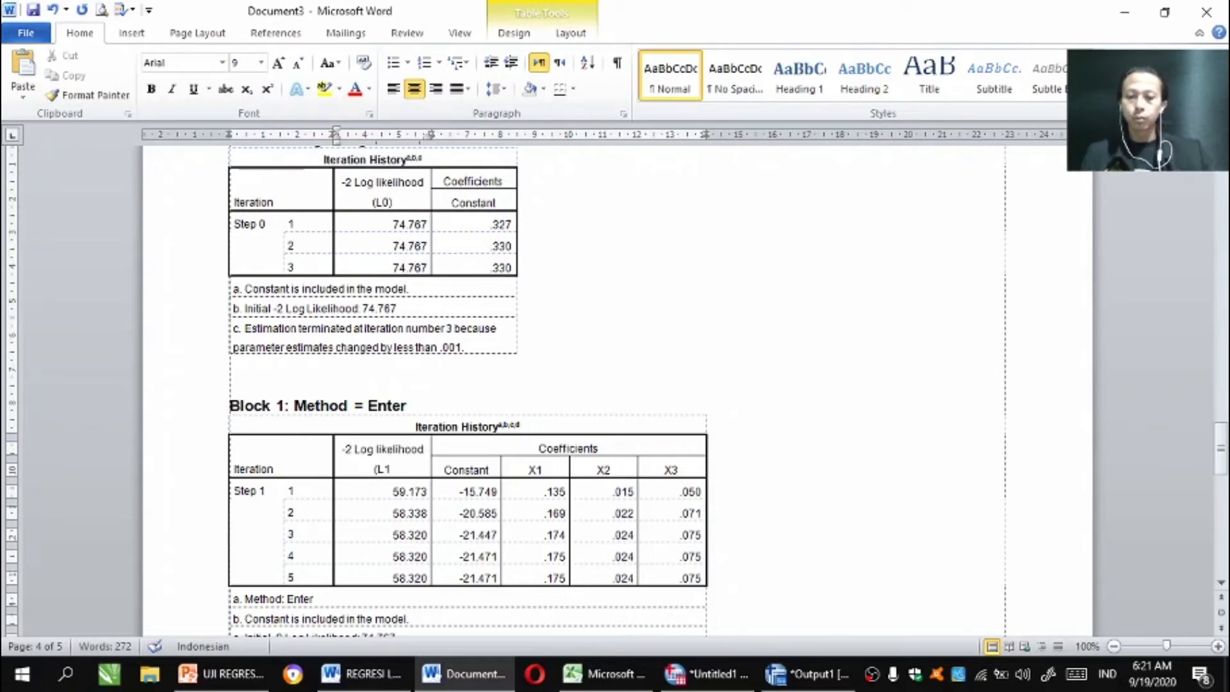
{"action": "type", "text": ")"}
- Highlight in yellow the last-iteration -2 Log likelihood values in the Block 0 and Block 1 tables
{"action": "left_click", "coordinate": [363, 202]}
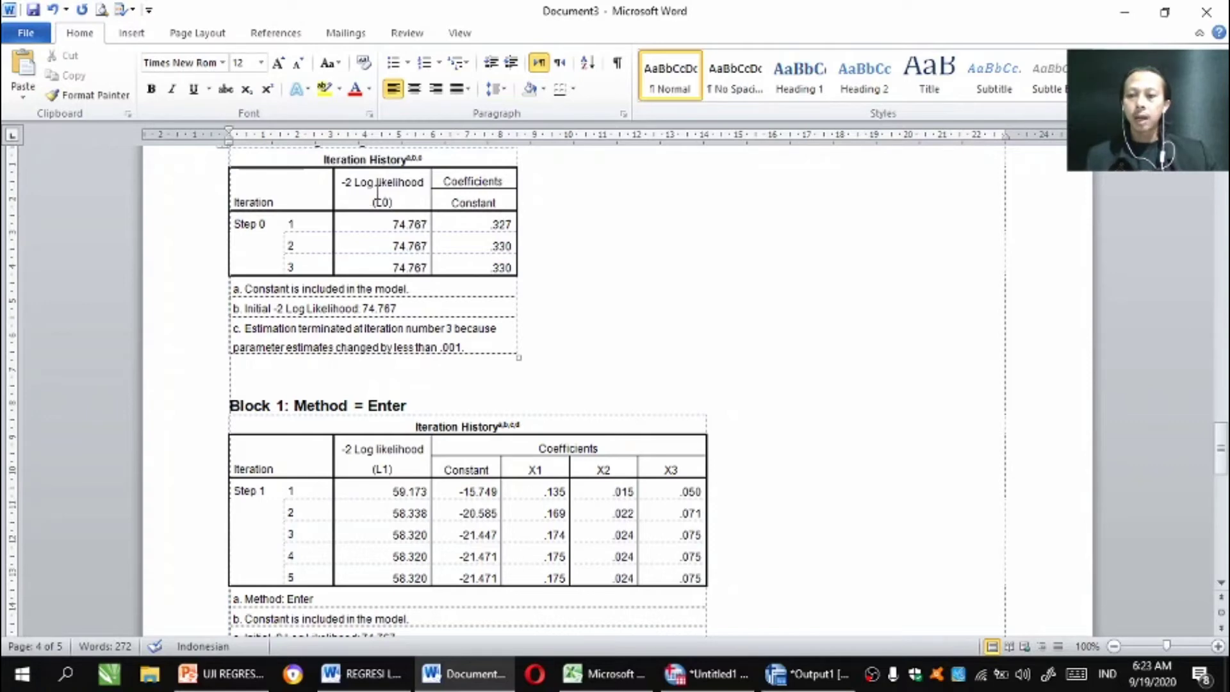
{"action": "left_click_drag", "start_coordinate": [390, 268], "coordinate": [426, 268]}
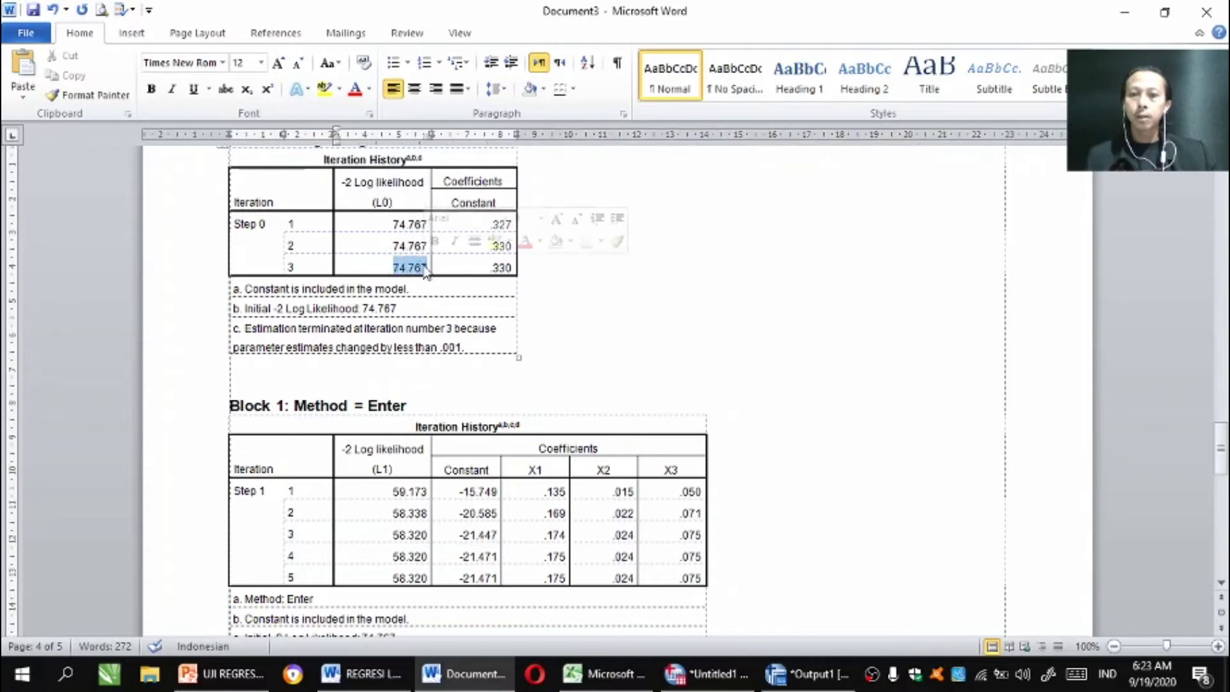
{"action": "left_click", "coordinate": [324, 88]}
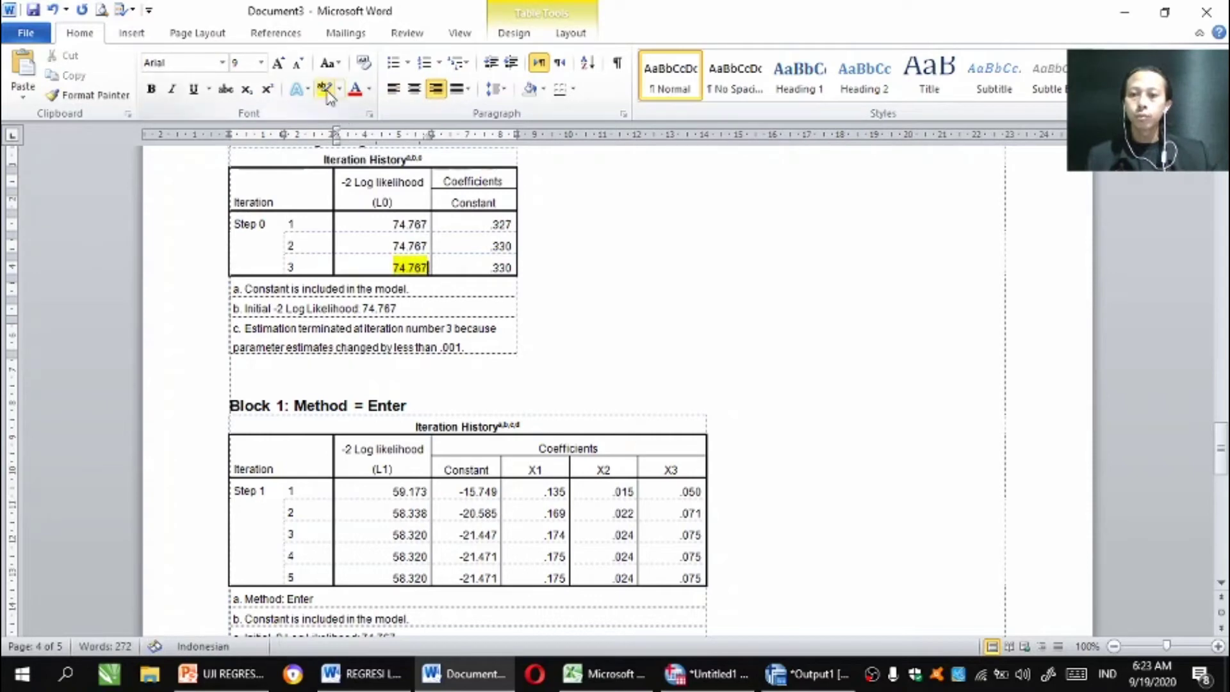
{"action": "left_click", "coordinate": [394, 454]}
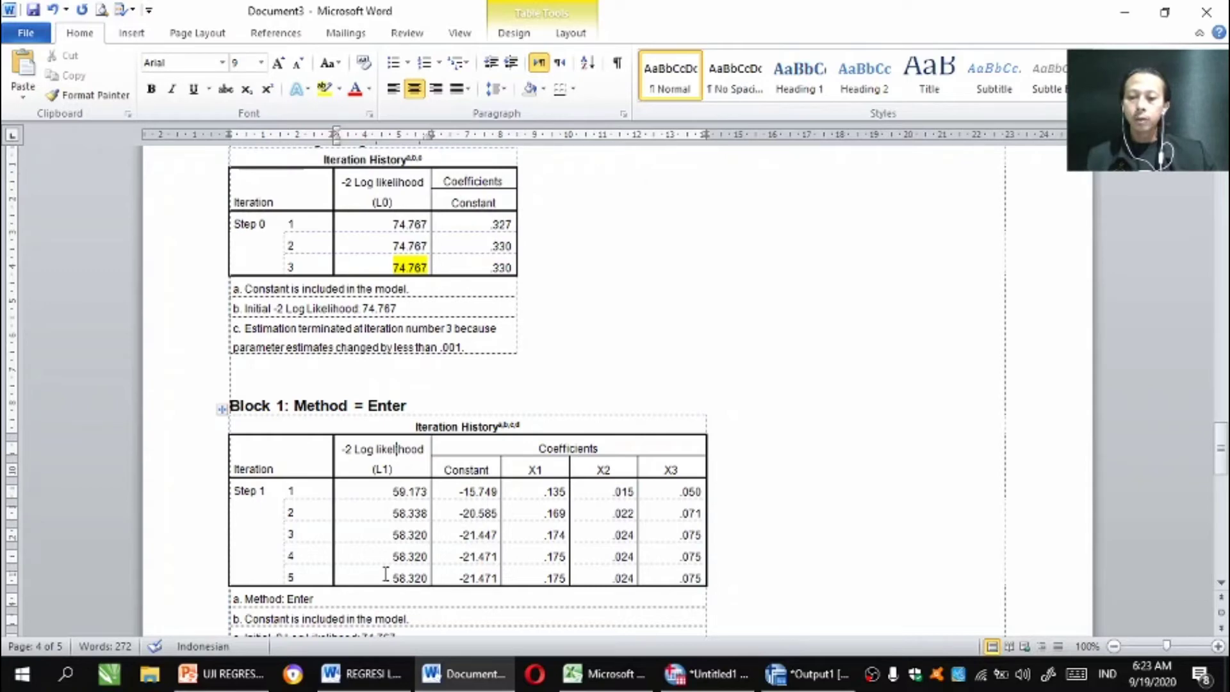
{"action": "left_click_drag", "start_coordinate": [387, 574], "coordinate": [428, 582]}
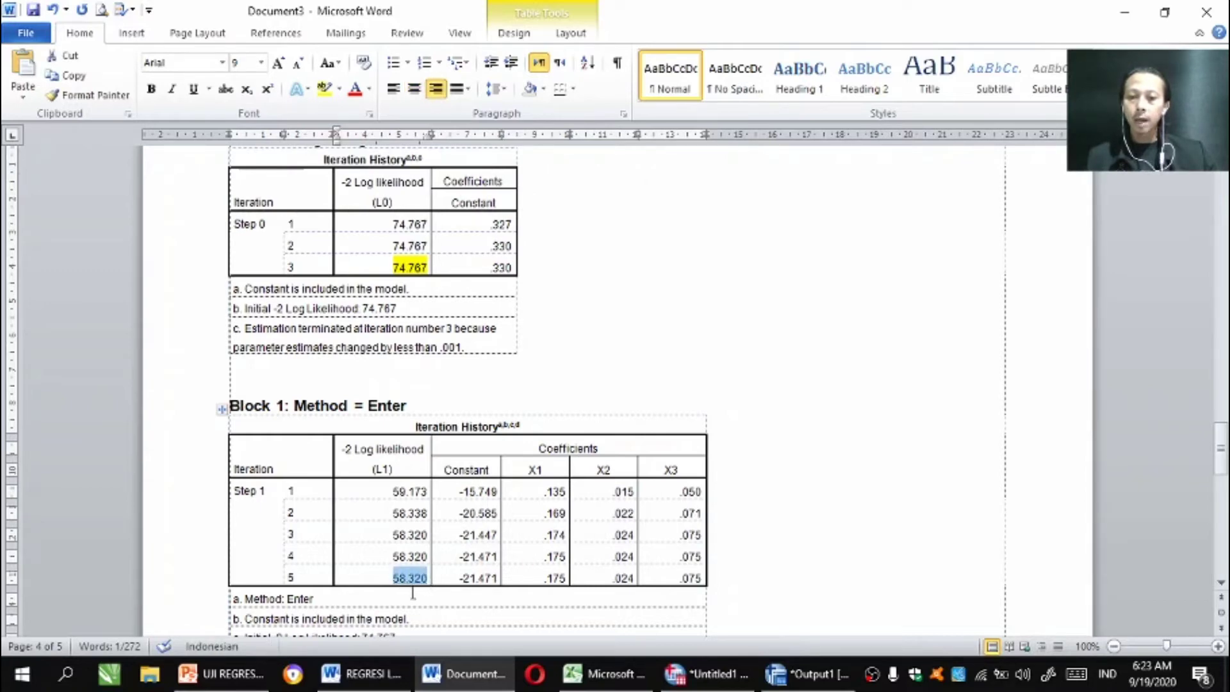
{"action": "left_click", "coordinate": [325, 89]}
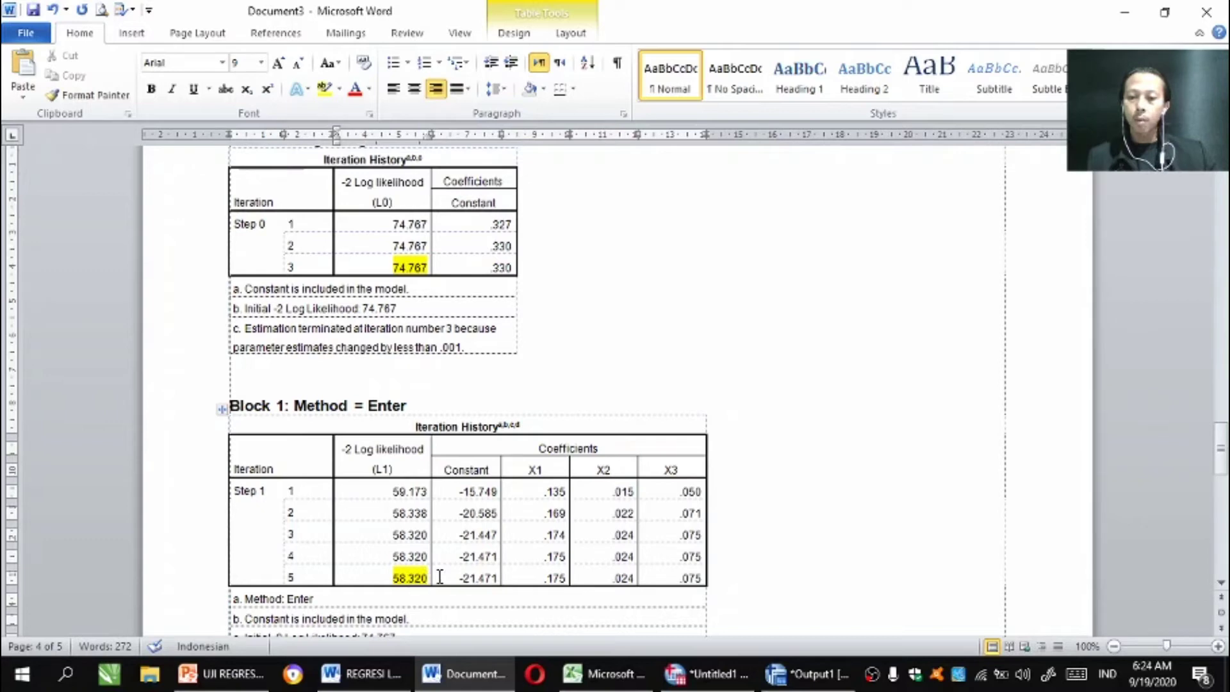
- Start a line "L0-L1 =" at the end of the document and copy in the highlighted Block 0 value, 74.767
{"action": "key", "text": "ctrl+End"}
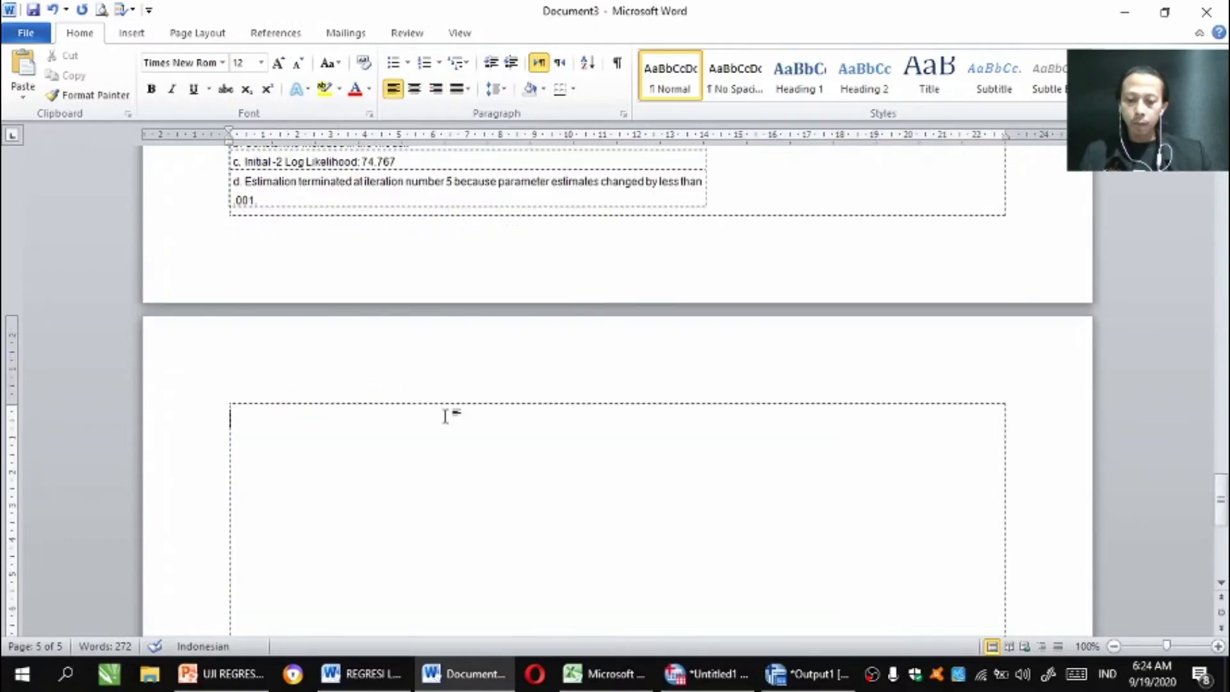
{"action": "type", "text": "1.0"}
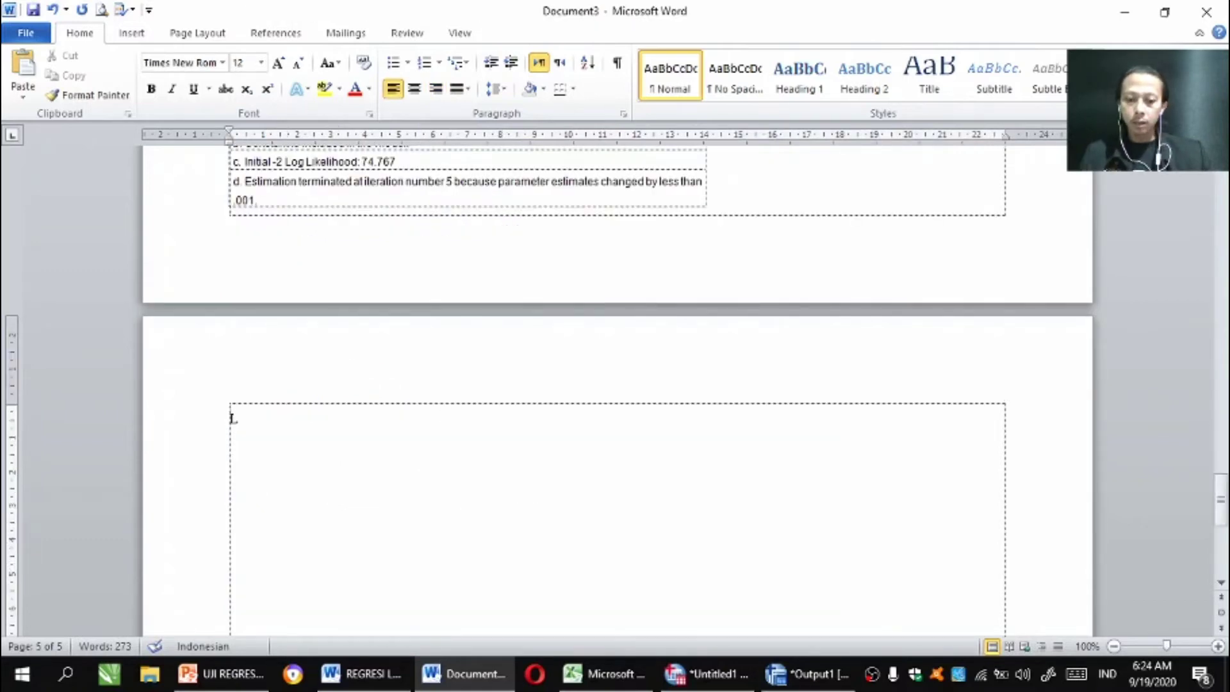
{"action": "type", "text": " L1"}
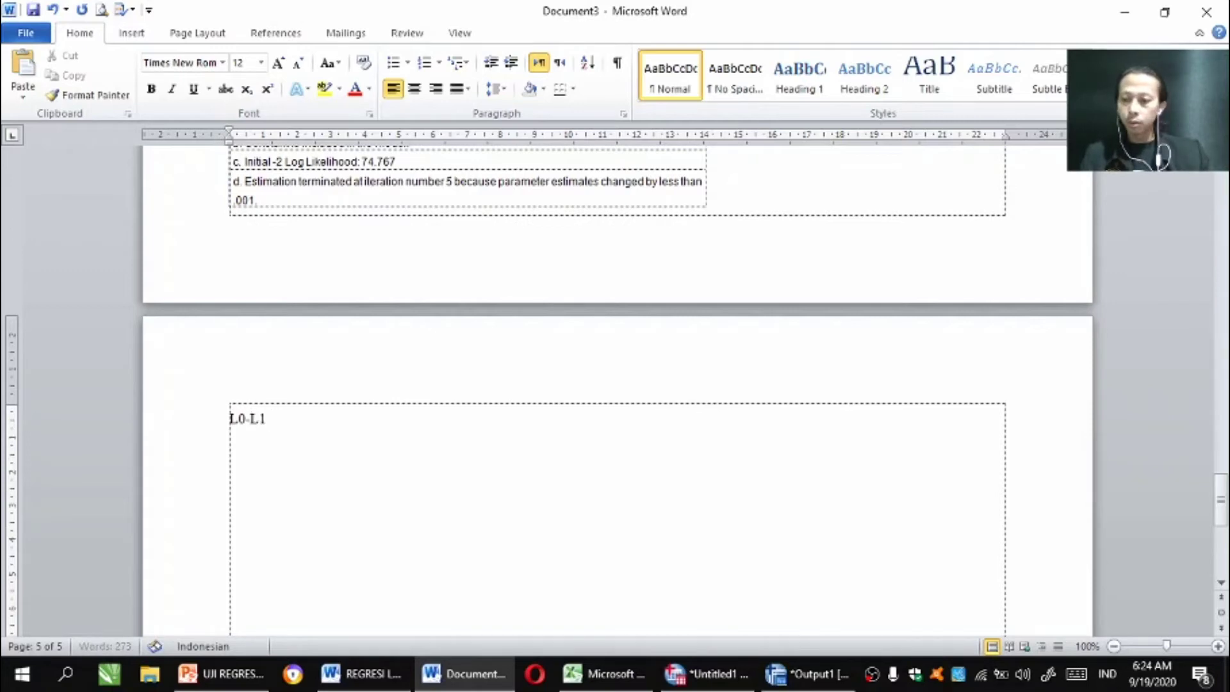
{"action": "scroll", "coordinate": [391, 269], "scroll_direction": "up", "scroll_amount": 12}
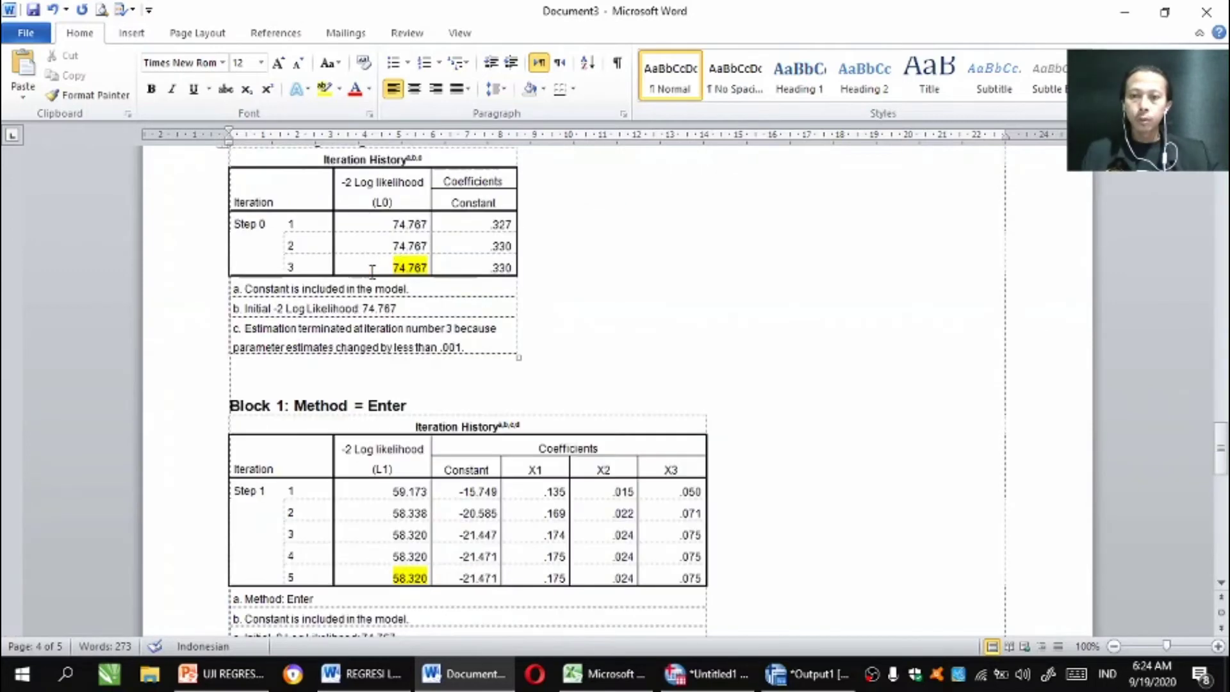
{"action": "left_click_drag", "start_coordinate": [392, 266], "coordinate": [424, 265]}
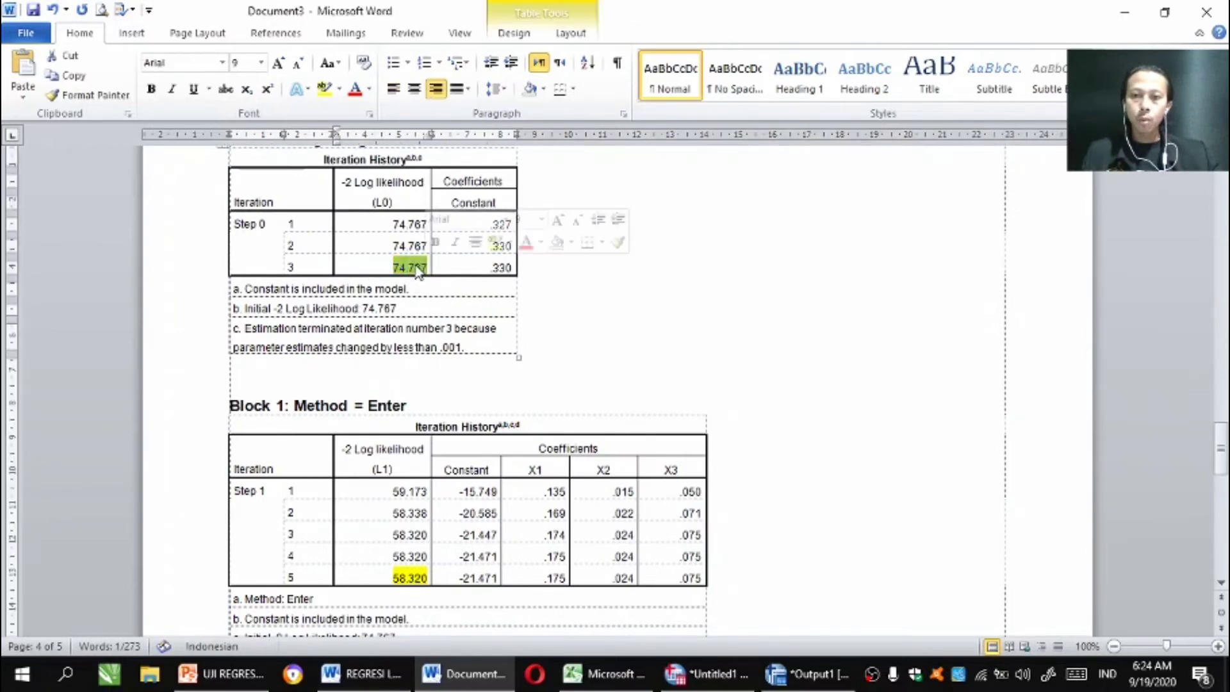
{"action": "right_click", "coordinate": [428, 267]}
{"action": "left_click", "coordinate": [441, 259]}
{"action": "scroll", "coordinate": [448, 376], "scroll_direction": "down", "scroll_amount": 12}
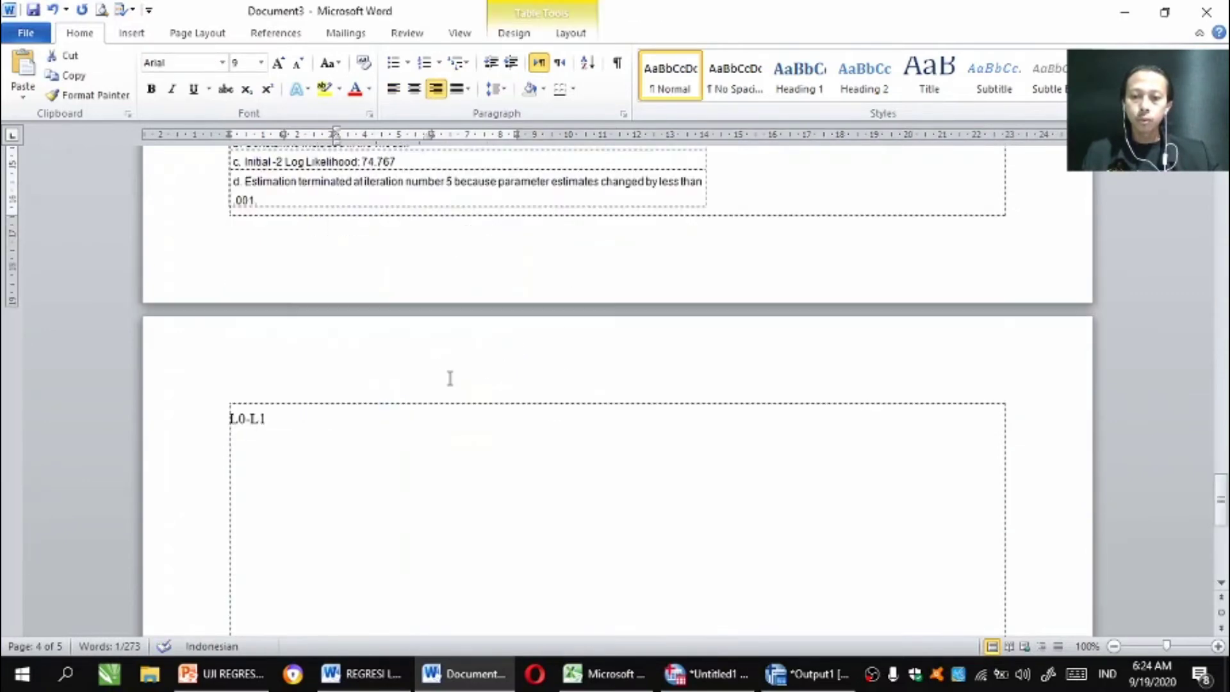
{"action": "type", "text": "="}
{"action": "key", "text": "ctrl+v"}
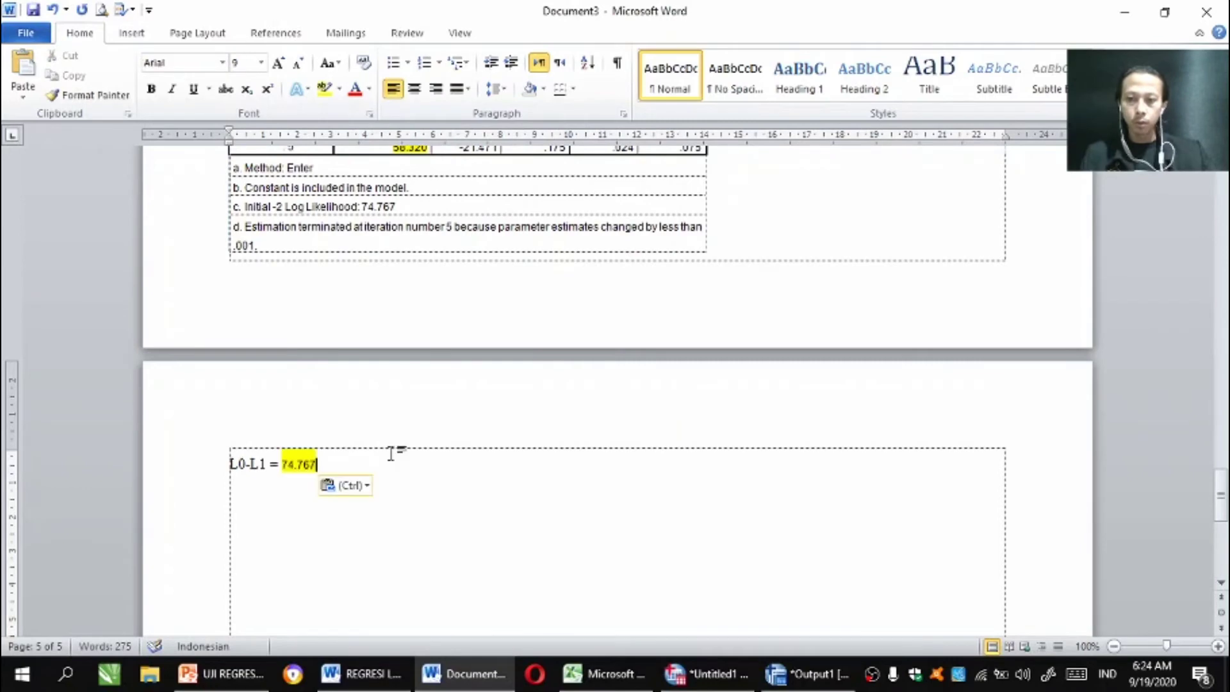
- Complete the L0-L1 line by subtracting the copied Block 1 value 58.320 and entering the result 16,447
{"action": "type", "text": "-"}
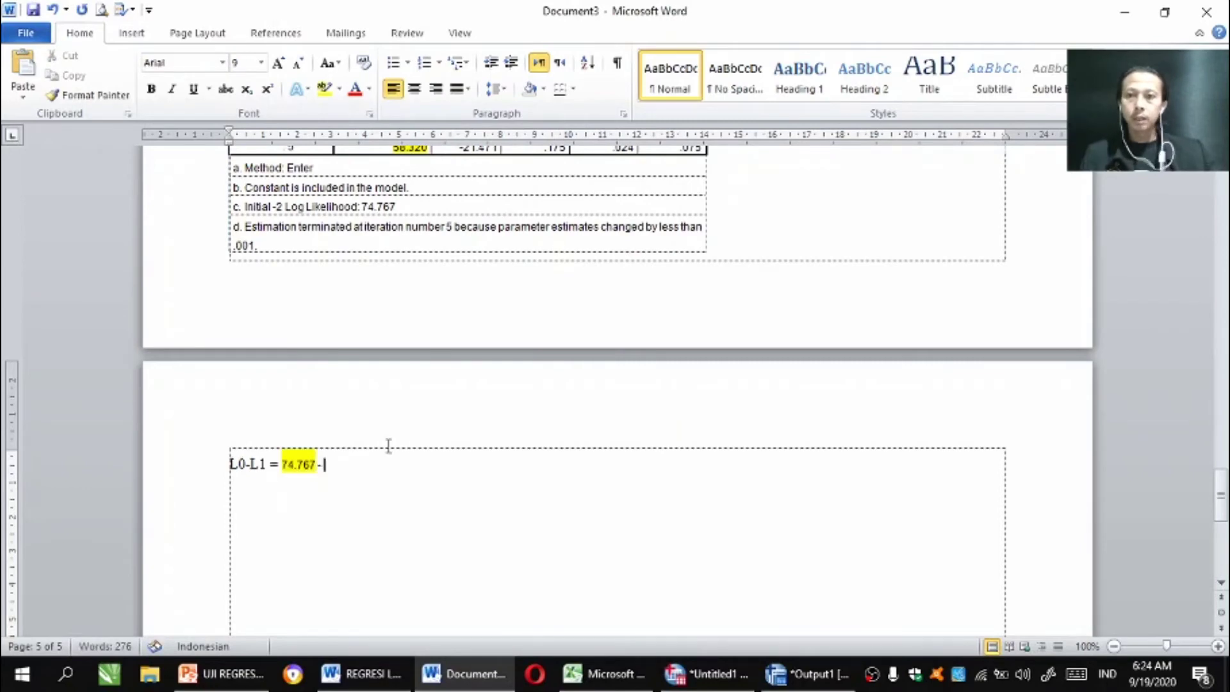
{"action": "scroll", "coordinate": [504, 237], "scroll_direction": "up", "scroll_amount": 5}
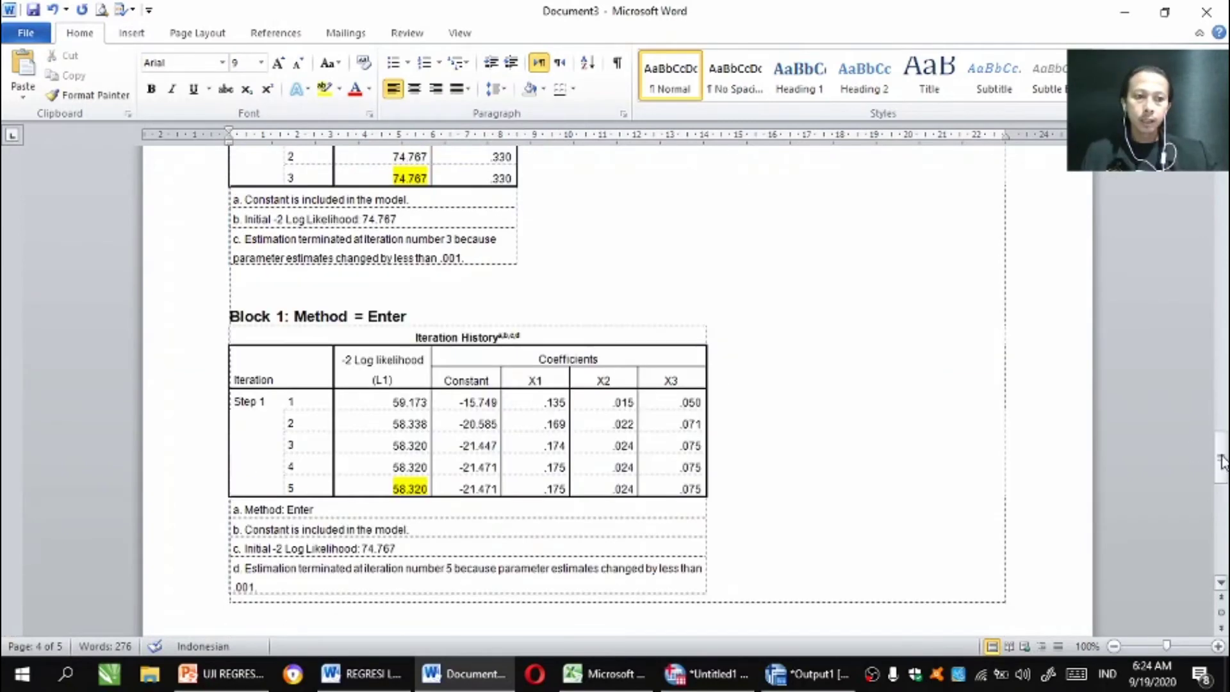
{"action": "left_click_drag", "start_coordinate": [1221, 448], "coordinate": [1222, 462]}
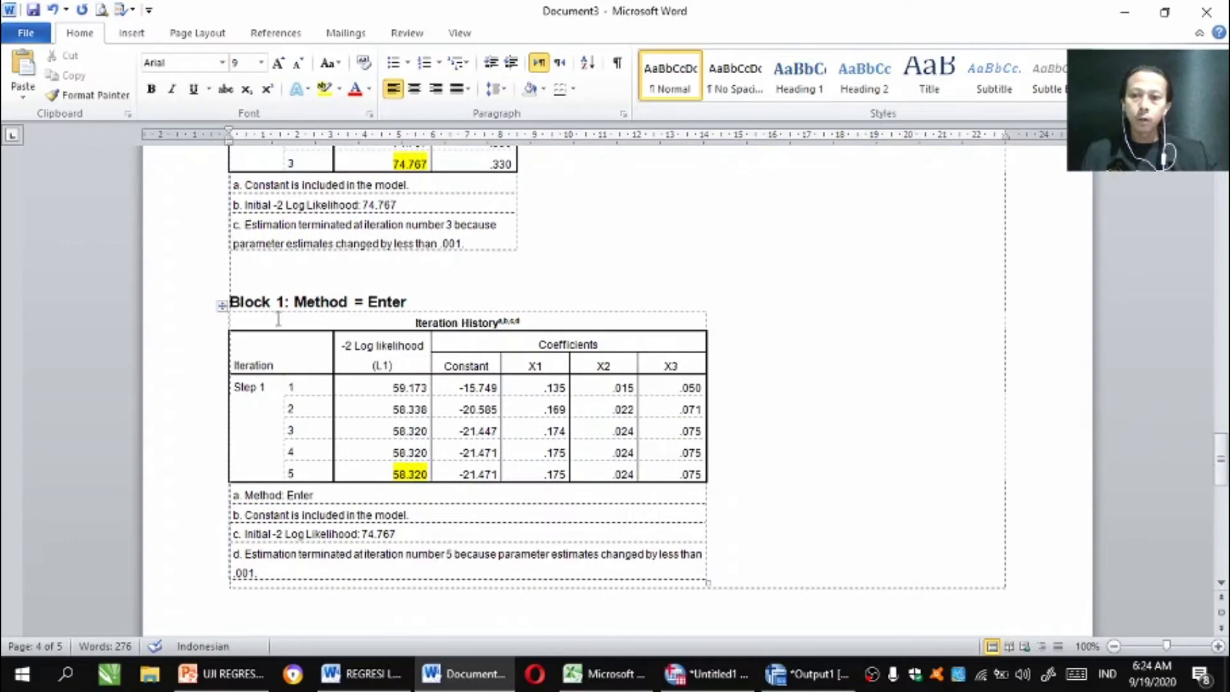
{"action": "left_click_drag", "start_coordinate": [392, 474], "coordinate": [429, 475]}
{"action": "right_click", "coordinate": [420, 475]}
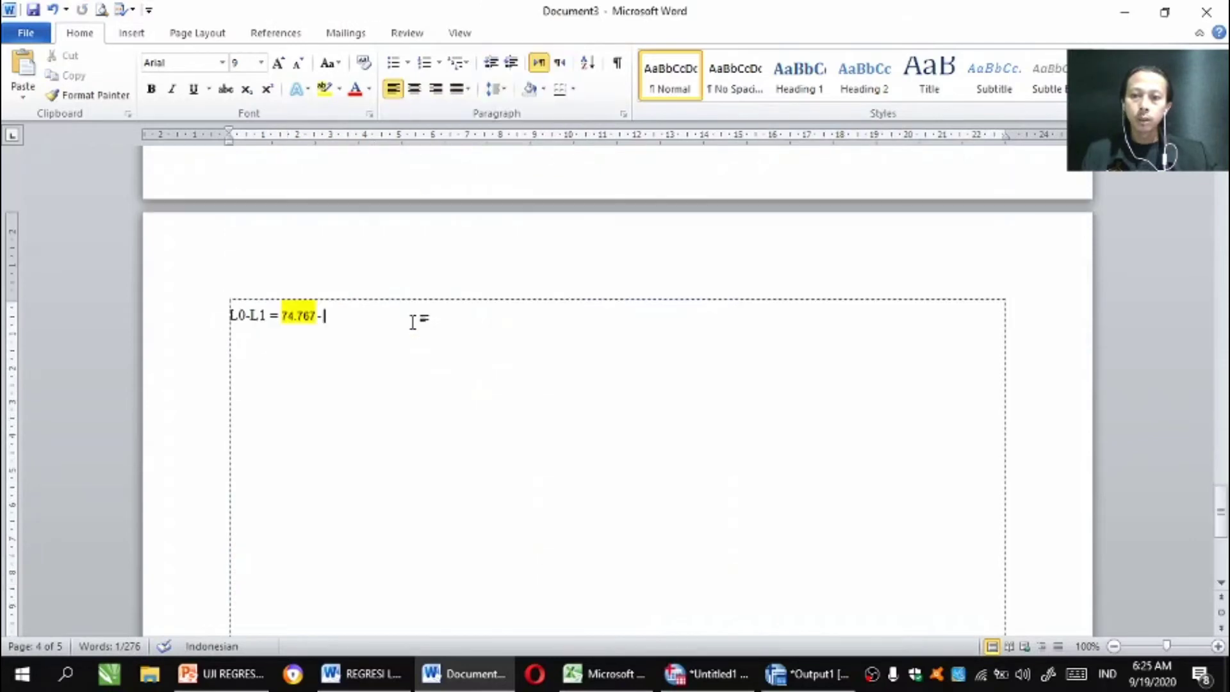
{"action": "right_click", "coordinate": [413, 321]}
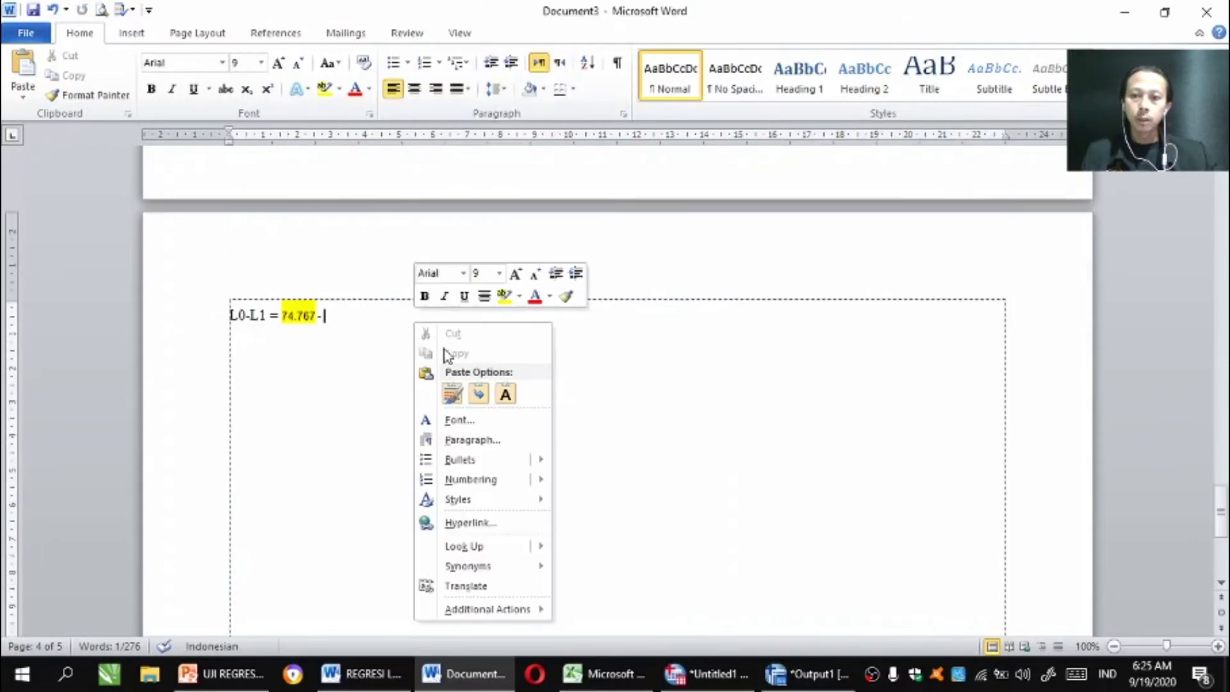
{"action": "left_click", "coordinate": [456, 400]}
{"action": "type", "text": "="}
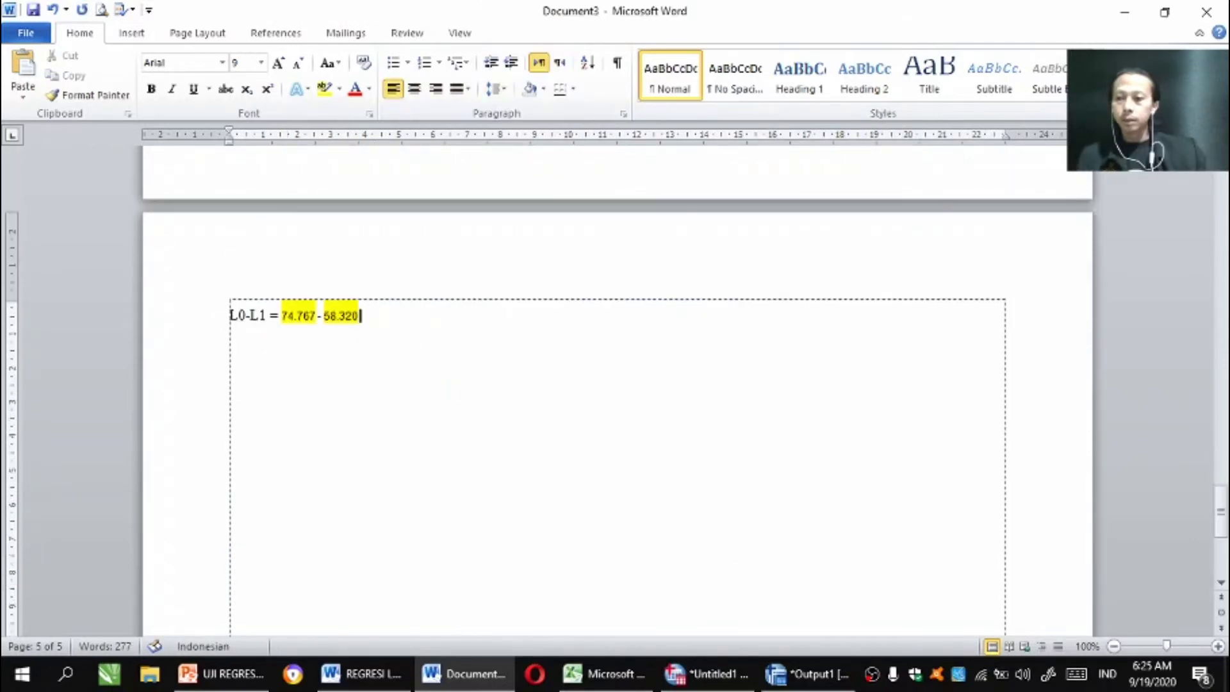
{"action": "type", "text": " 16"}
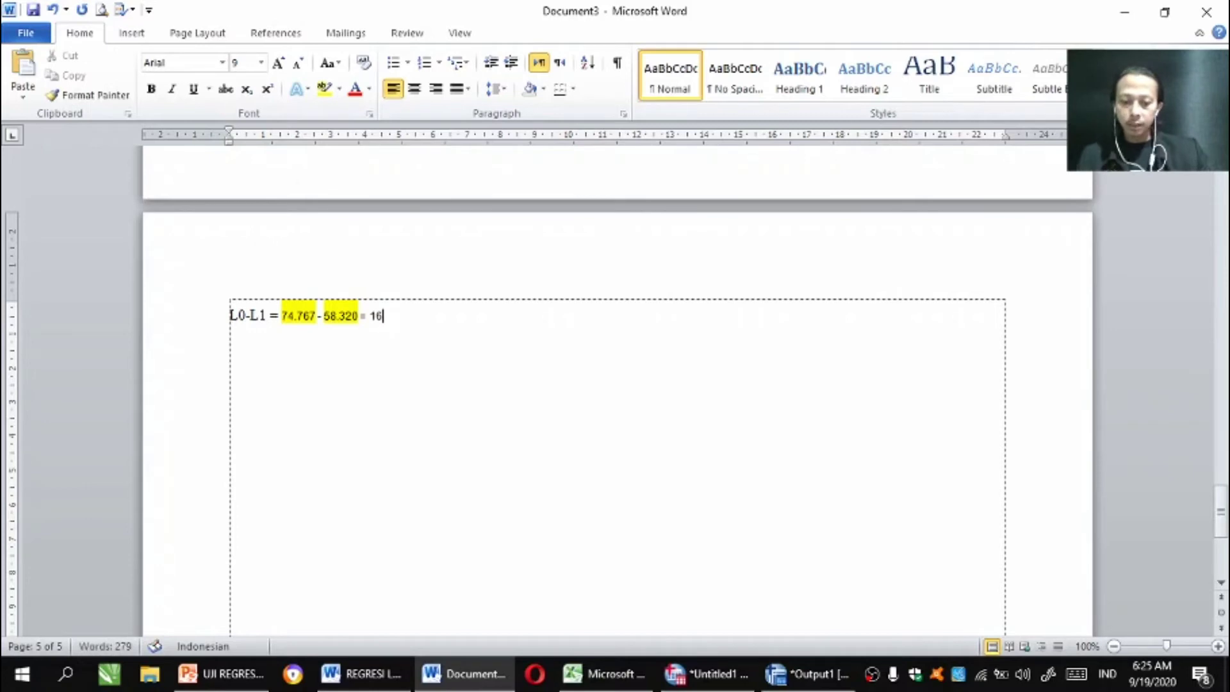
{"action": "type", "text": ",447"}
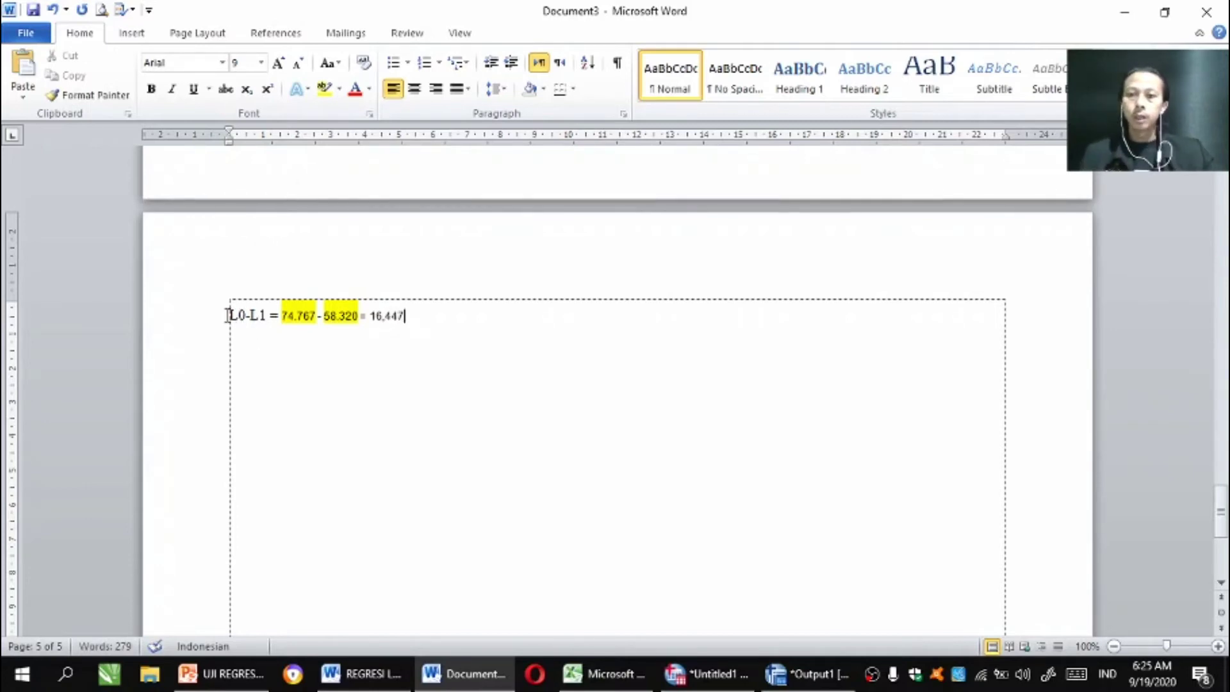
{"action": "left_click_drag", "start_coordinate": [228, 315], "coordinate": [299, 334]}
{"action": "left_click", "coordinate": [266, 372]}
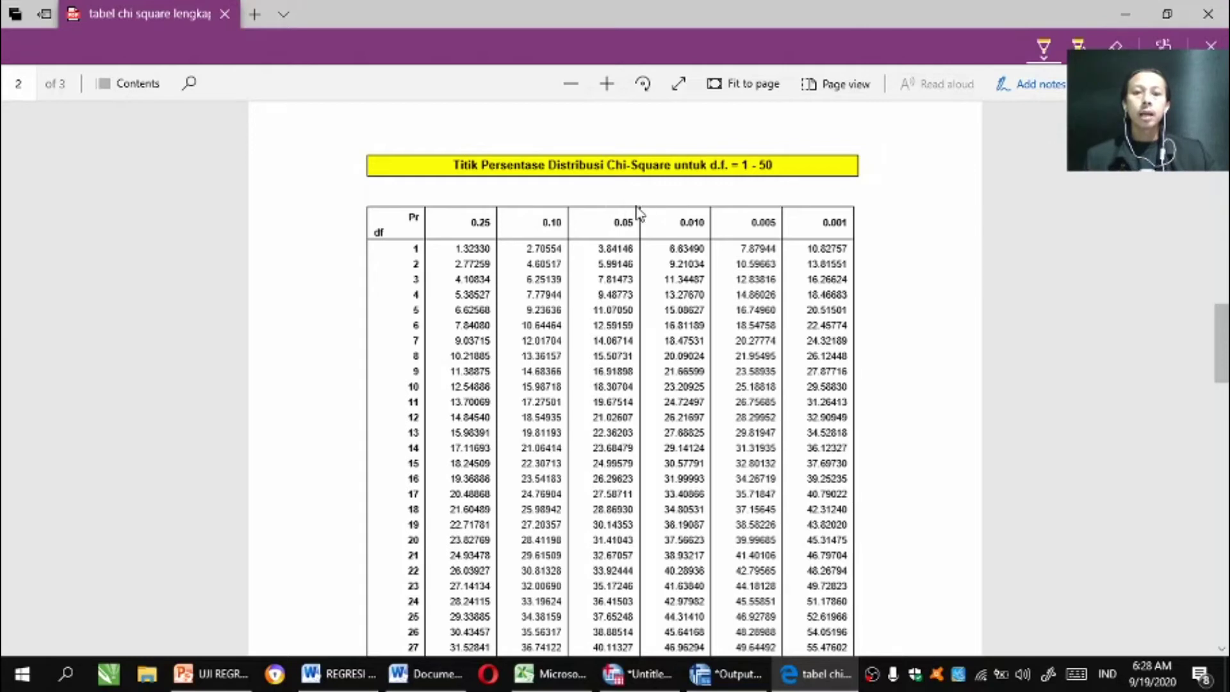
- Mark the 0.05 column and the df 3 row in ink on the chi-square table and trace them to their intersecting value
{"action": "mouse_move", "coordinate": [637, 208]}
{"action": "left_mouse_down"}
{"action": "mouse_move", "coordinate": [604, 209]}
{"action": "mouse_move", "coordinate": [614, 238]}
{"action": "mouse_move", "coordinate": [636, 239]}
{"action": "mouse_move", "coordinate": [634, 205]}
{"action": "left_mouse_up"}
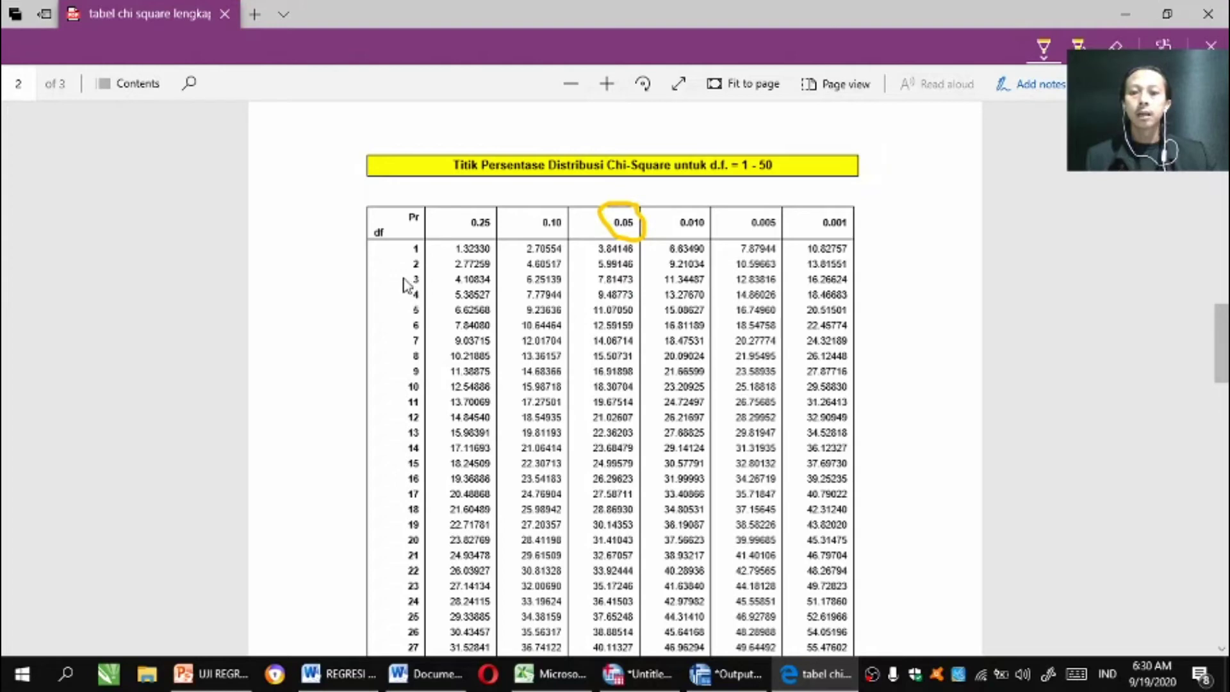
{"action": "mouse_move", "coordinate": [405, 282]}
{"action": "left_mouse_down"}
{"action": "mouse_move", "coordinate": [425, 293]}
{"action": "mouse_move", "coordinate": [428, 280]}
{"action": "mouse_move", "coordinate": [416, 271]}
{"action": "mouse_move", "coordinate": [406, 283]}
{"action": "left_mouse_up"}
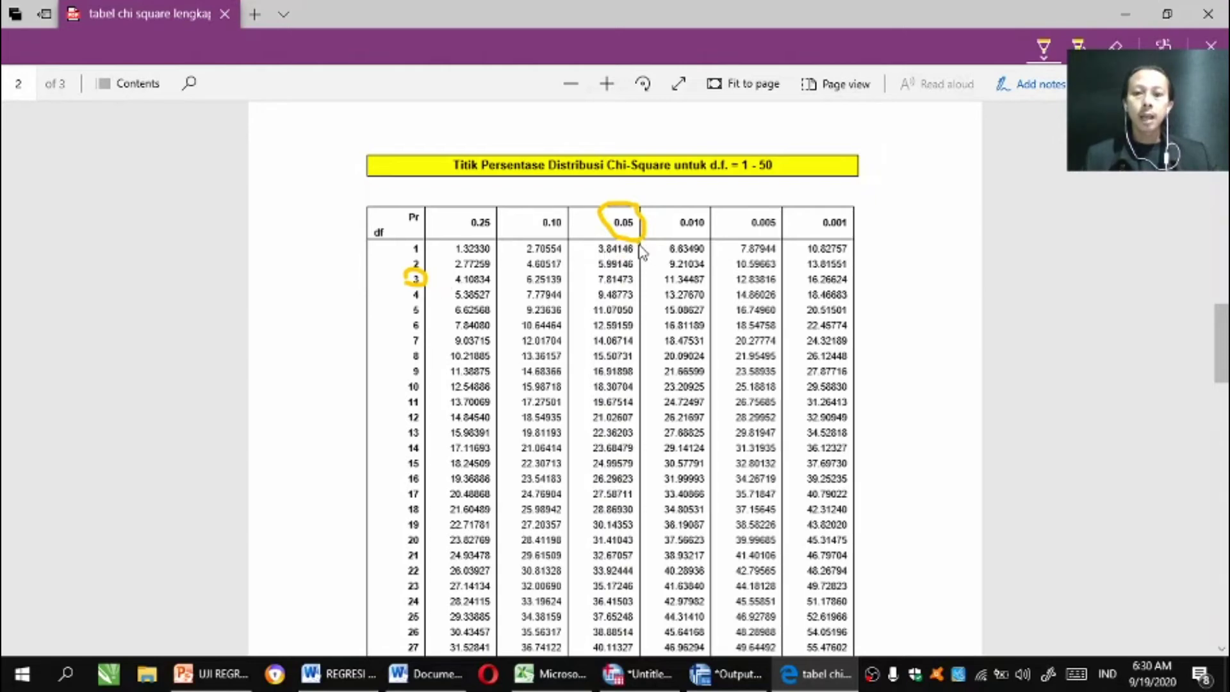
{"action": "left_click_drag", "start_coordinate": [639, 247], "coordinate": [639, 280]}
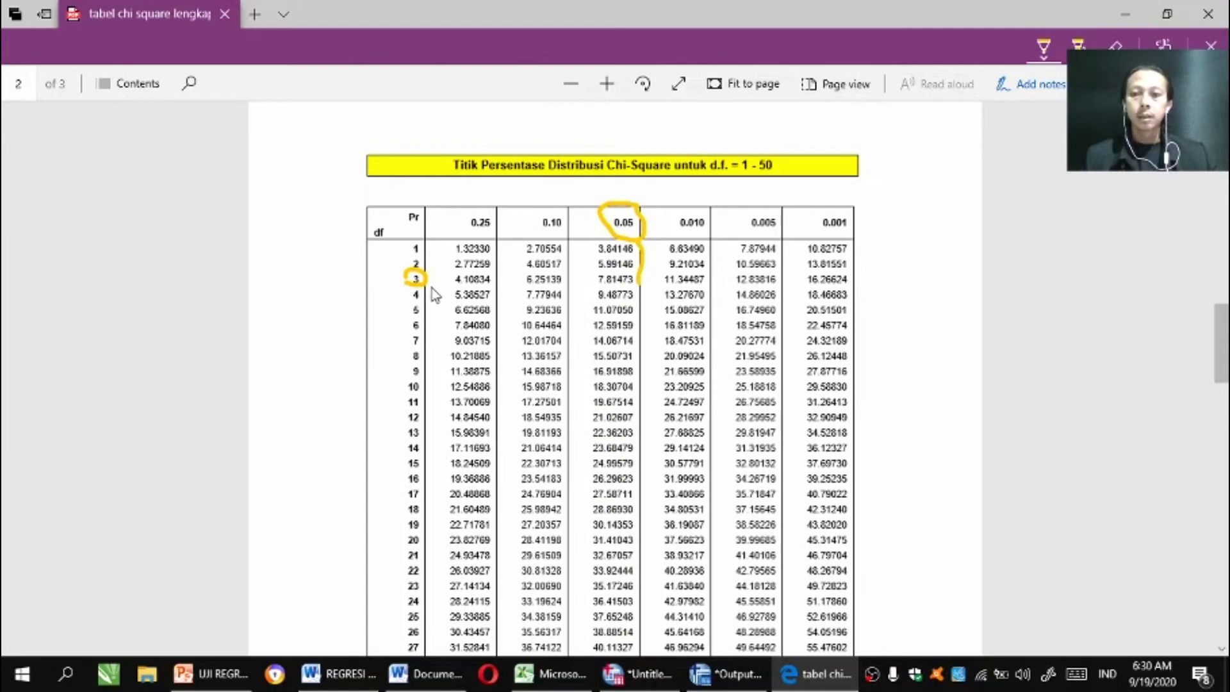
{"action": "left_click_drag", "start_coordinate": [431, 283], "coordinate": [494, 280]}
{"action": "mouse_move", "coordinate": [586, 275]}
{"action": "left_mouse_down"}
{"action": "mouse_move", "coordinate": [616, 296]}
{"action": "mouse_move", "coordinate": [640, 288]}
{"action": "left_mouse_up"}
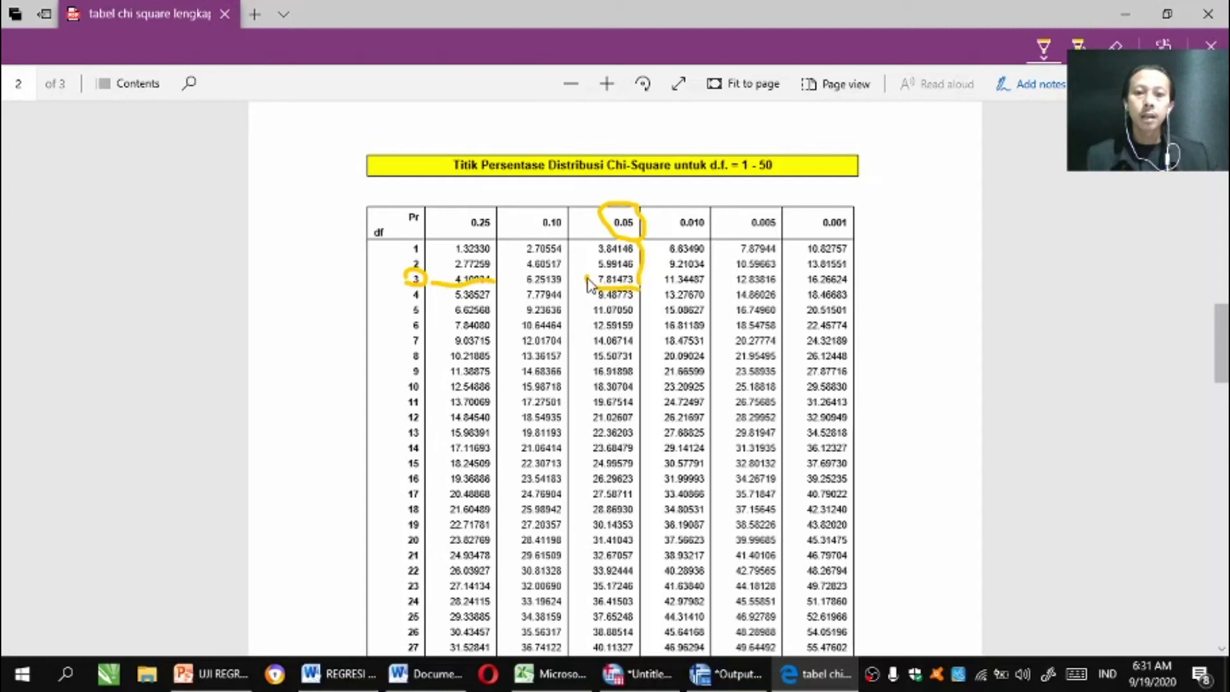
{"action": "left_click_drag", "start_coordinate": [588, 282], "coordinate": [597, 277]}
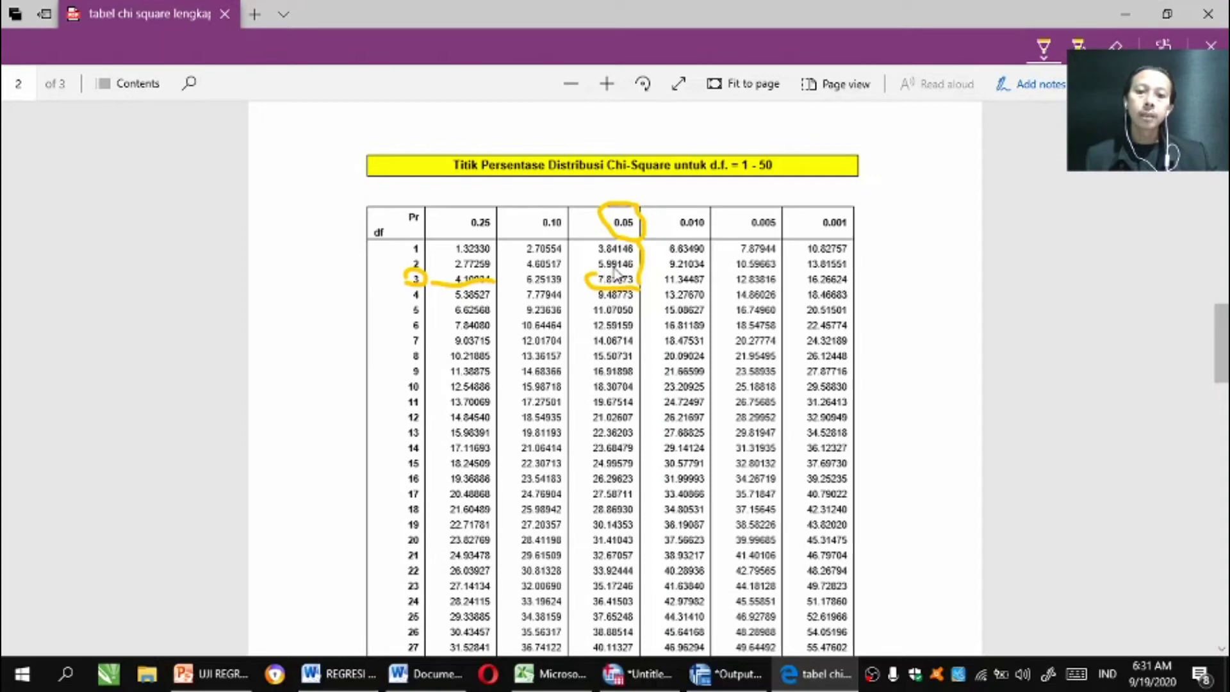
- Copy the critical value 7.81473 at df 3 and 0.05 from the chi-square table
{"action": "mouse_move", "coordinate": [597, 279]}
{"action": "left_mouse_down"}
{"action": "mouse_move", "coordinate": [637, 280]}
{"action": "mouse_move", "coordinate": [599, 288]}
{"action": "left_mouse_up"}
{"action": "right_click", "coordinate": [599, 287]}
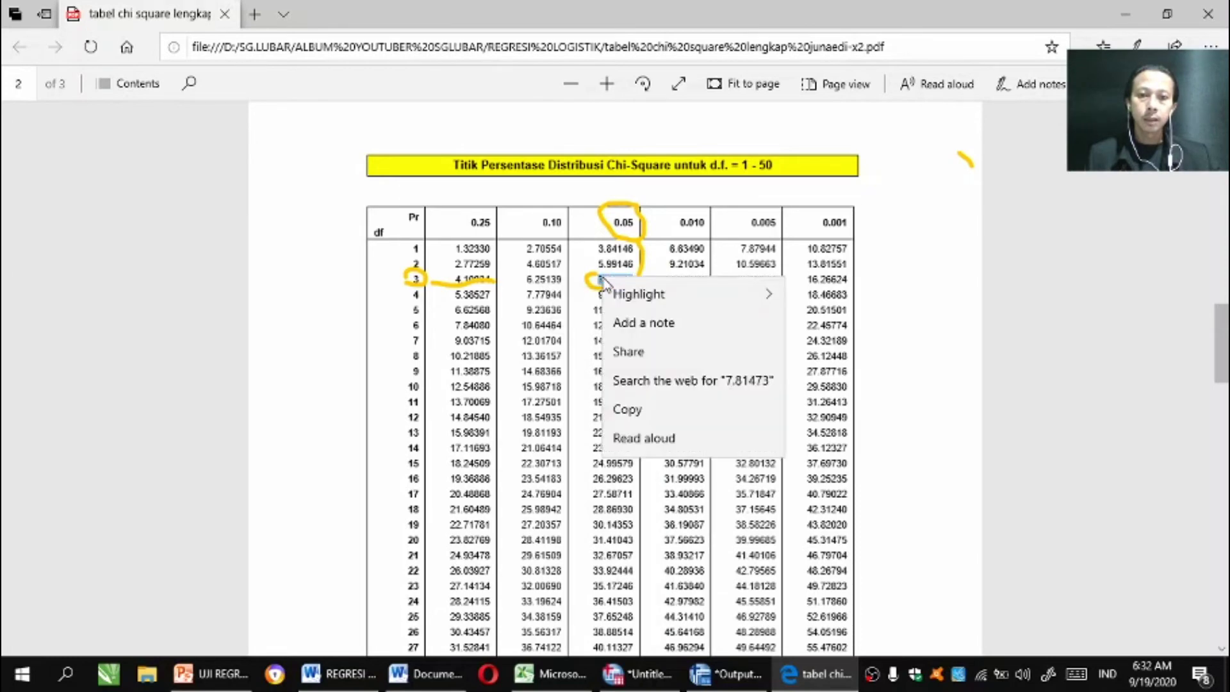
{"action": "left_click", "coordinate": [627, 409]}
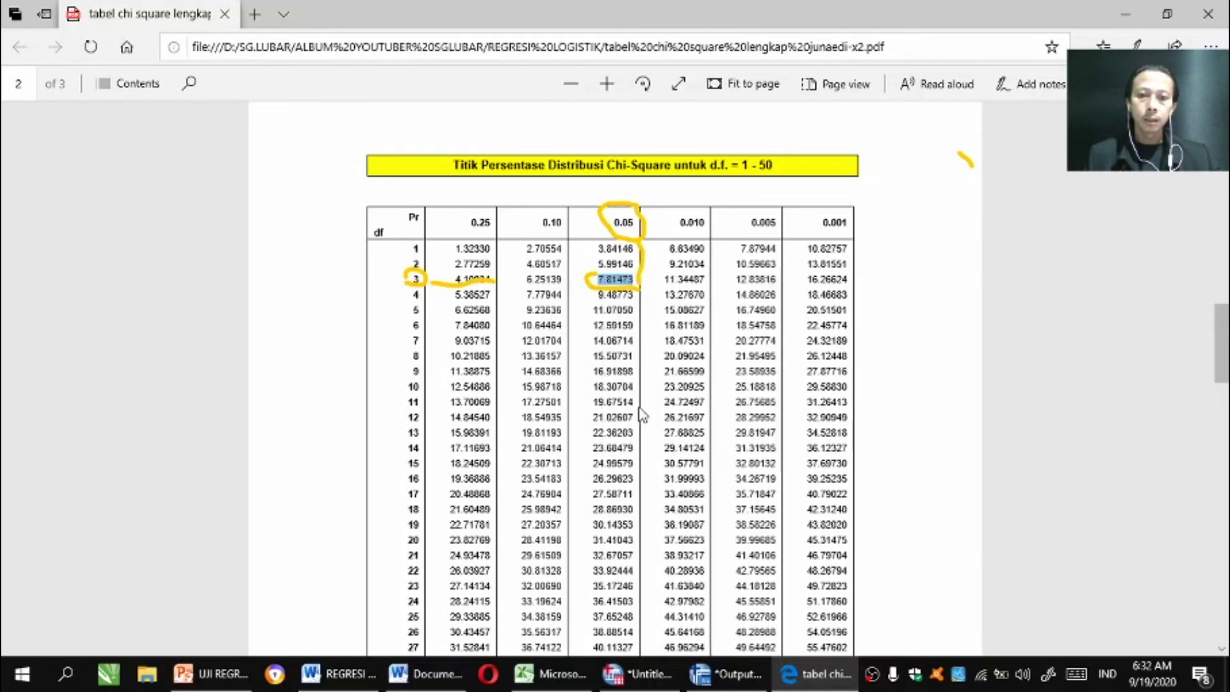
- Switch to the Word document and paste the critical value 7.81473 on the line below the L0-L1 calculation
{"action": "key", "text": "alt+Tab"}
{"action": "key", "text": "ctrl+v"}
{"action": "left_click_drag", "start_coordinate": [229, 338], "coordinate": [272, 349]}
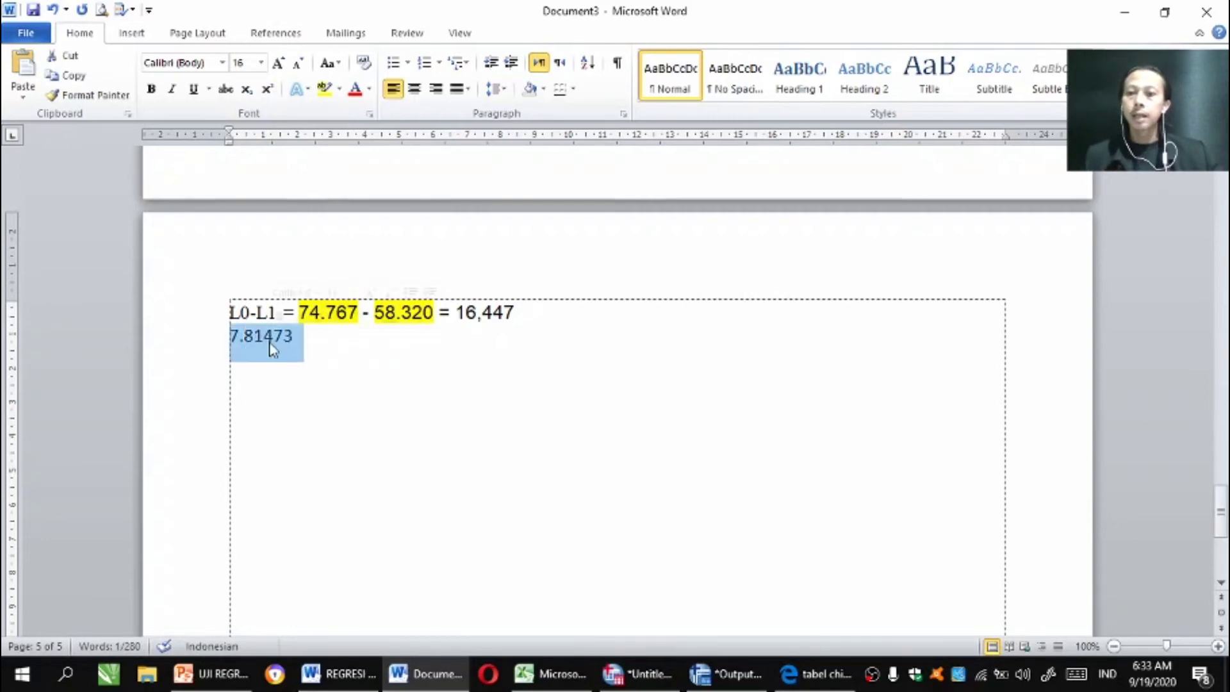
{"action": "left_click_drag", "start_coordinate": [229, 337], "coordinate": [262, 345]}
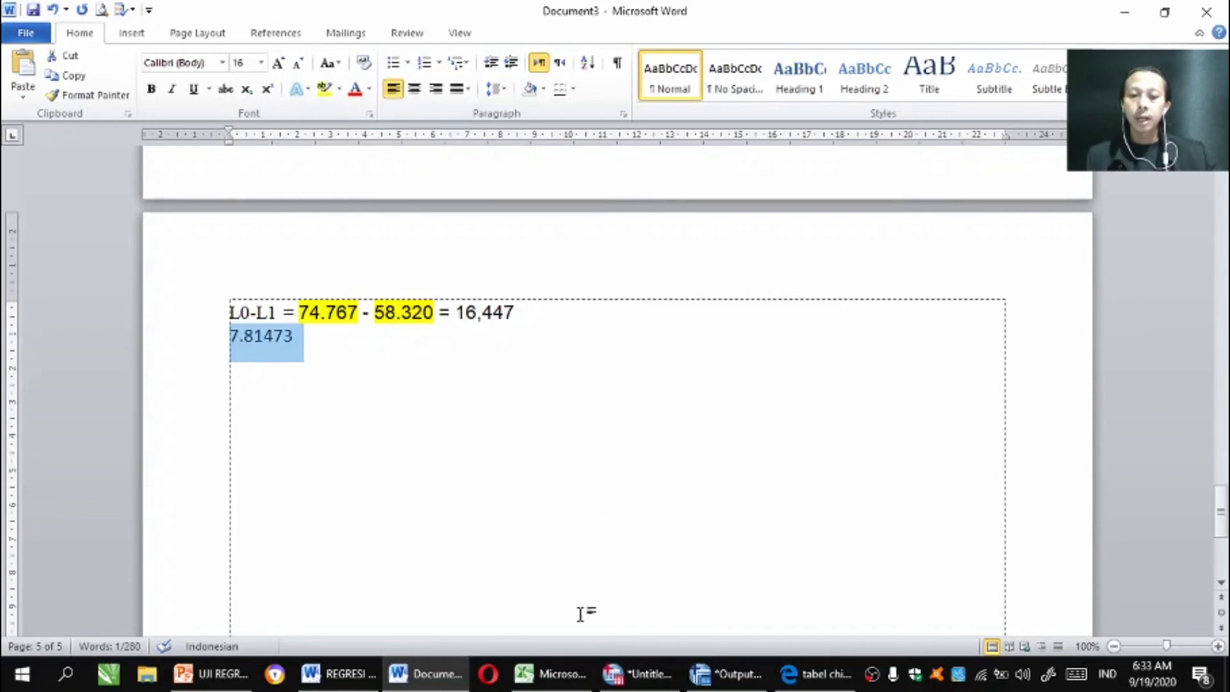
- In Excel's SOAL TUTORIAL workbook, compute the critical value in G16 with =CHIINV(0.05,3) and copy the result into Word below the pasted table value
{"action": "left_click", "coordinate": [554, 680]}
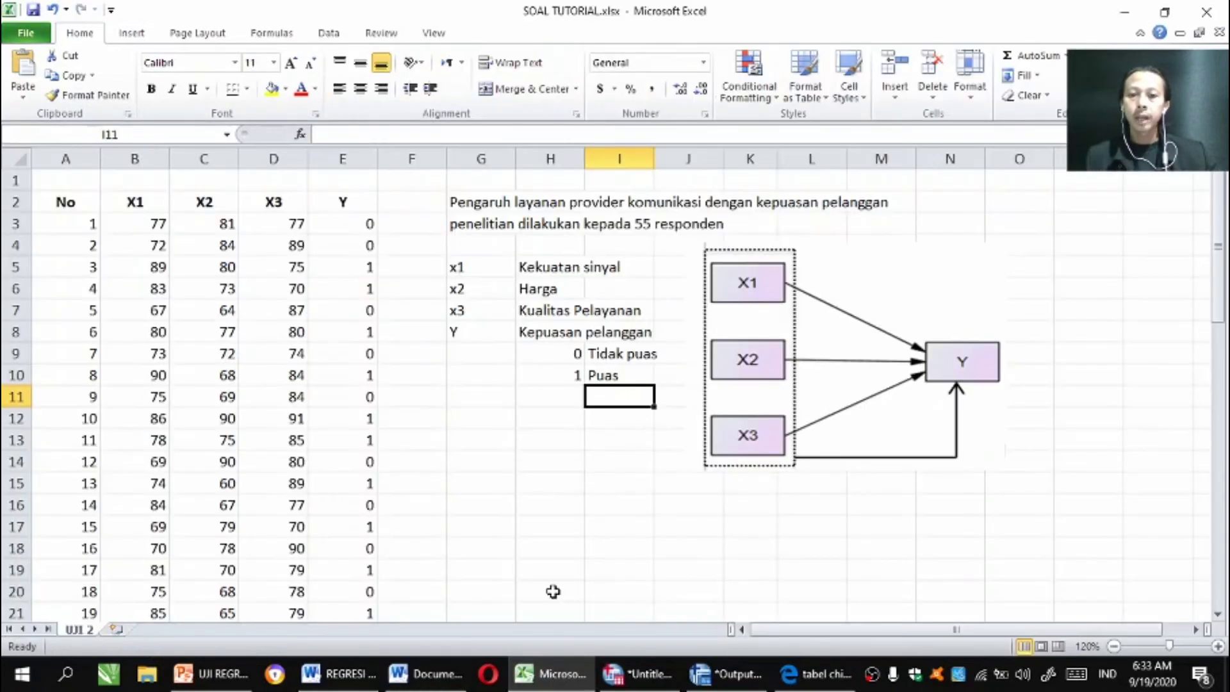
{"action": "left_click", "coordinate": [489, 506]}
{"action": "type", "text": "="}
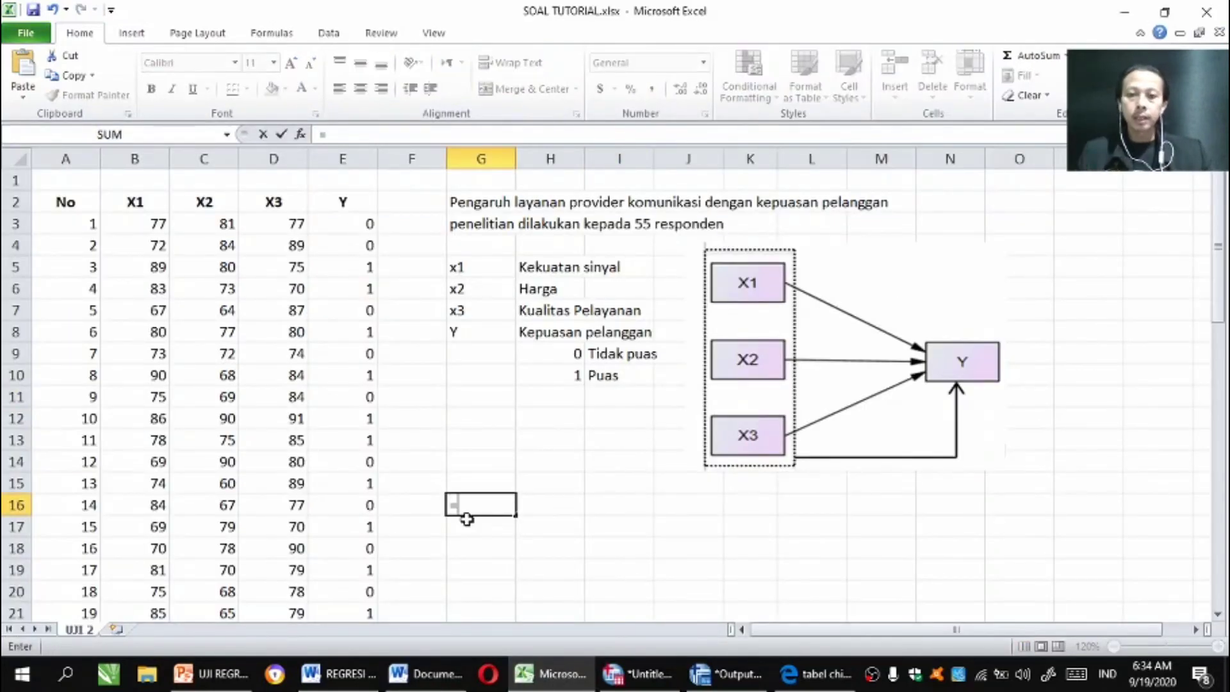
{"action": "type", "text": "C"}
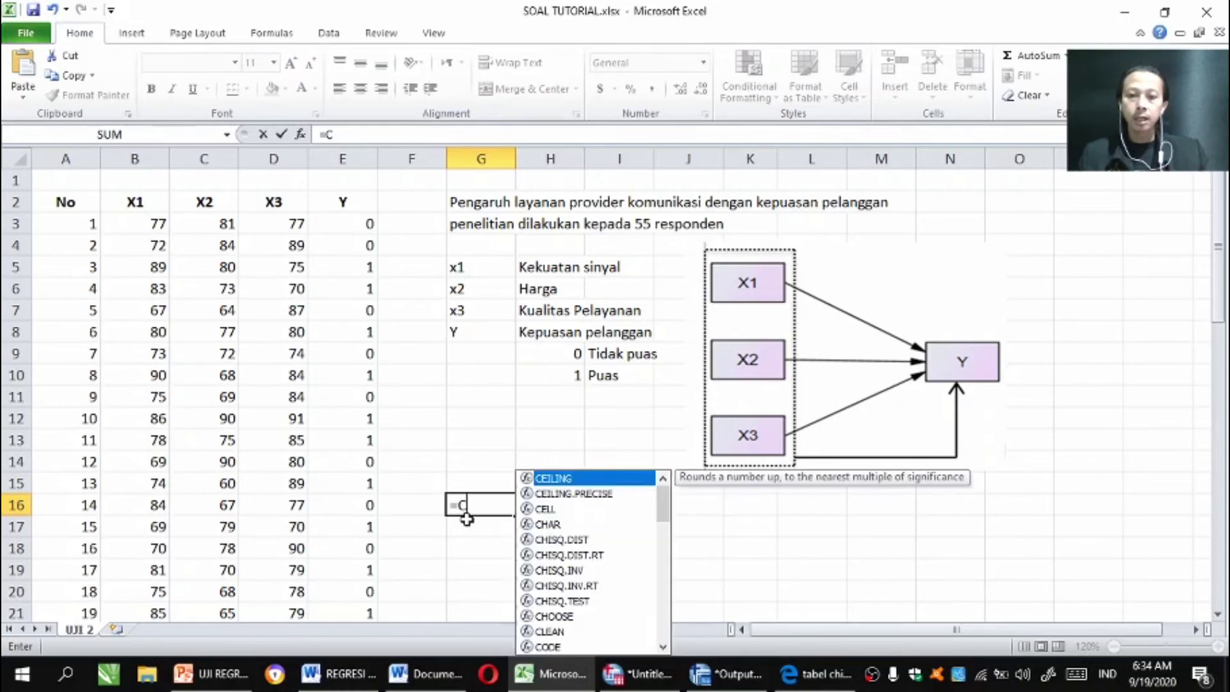
{"action": "type", "text": "H"}
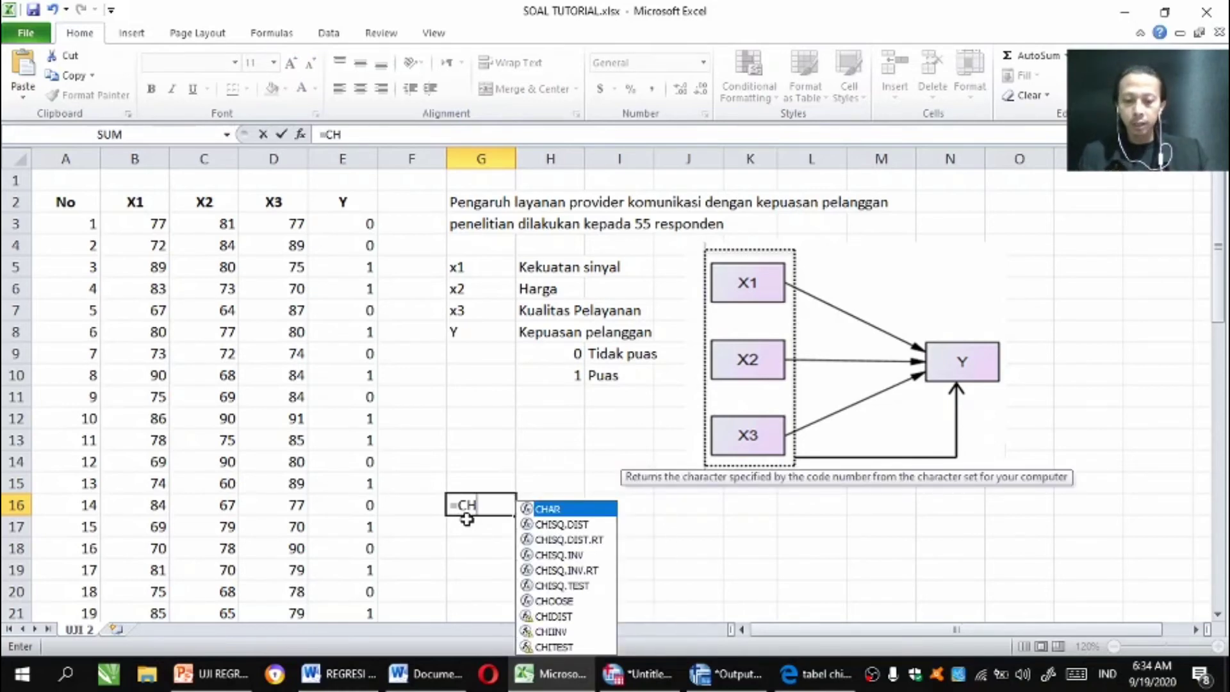
{"action": "type", "text": "IIN"}
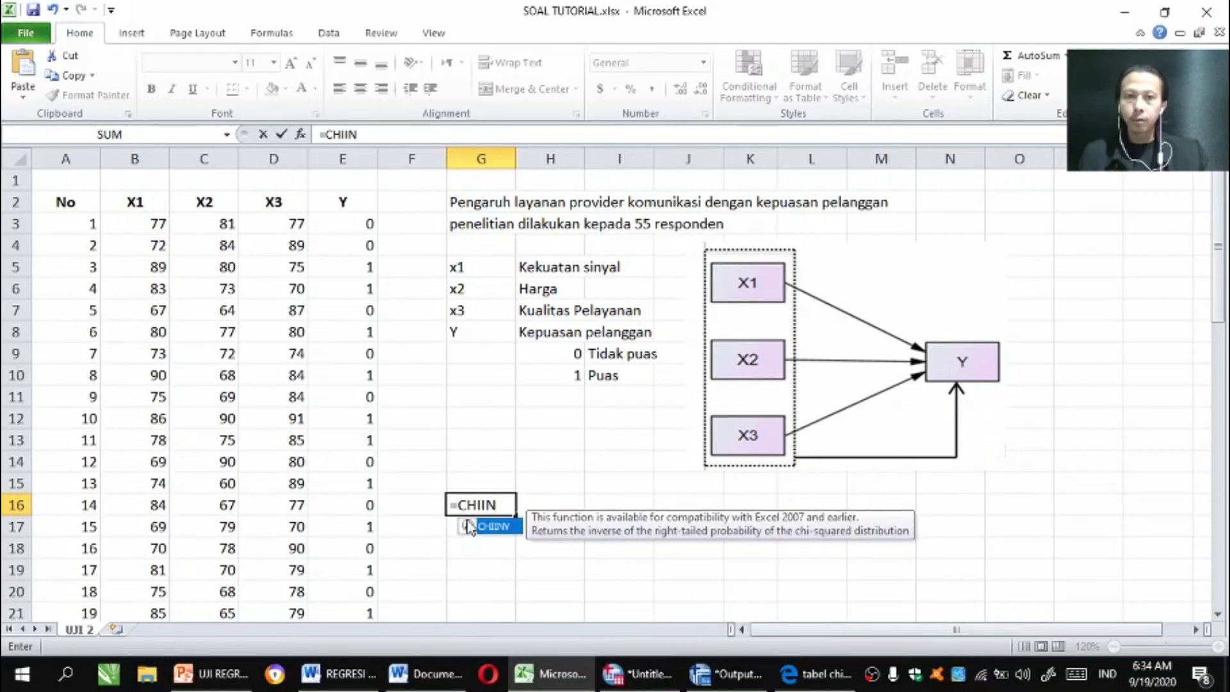
{"action": "type", "text": "V("}
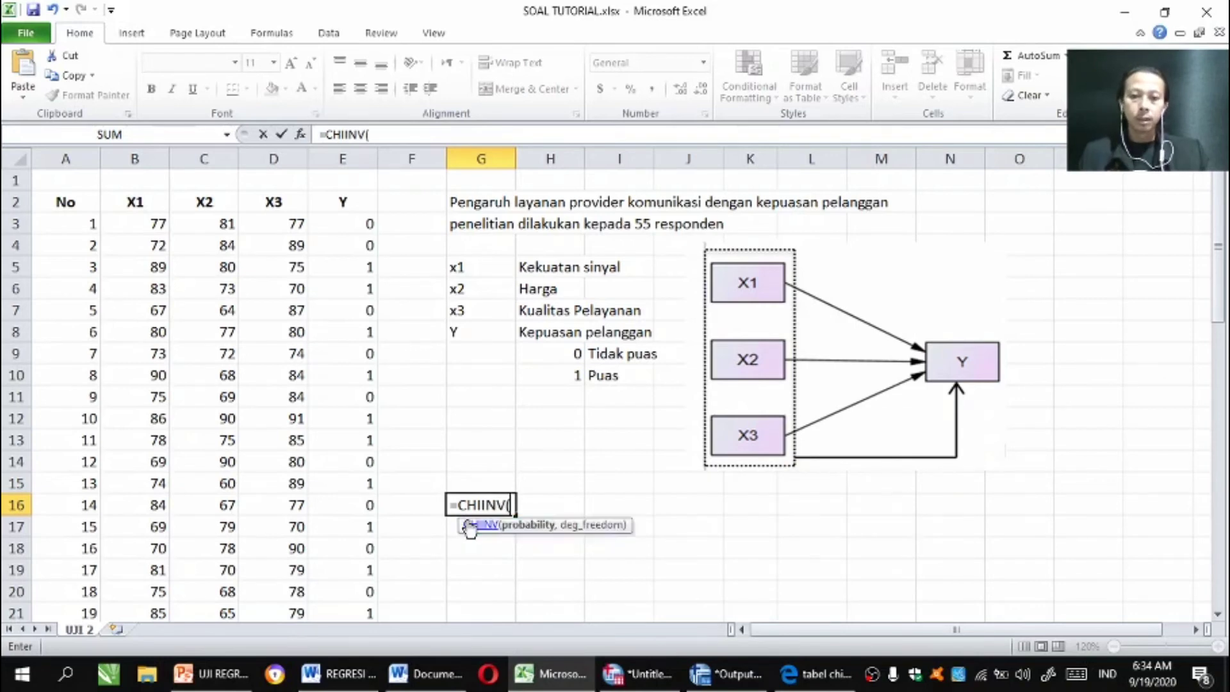
{"action": "type", "text": "0."}
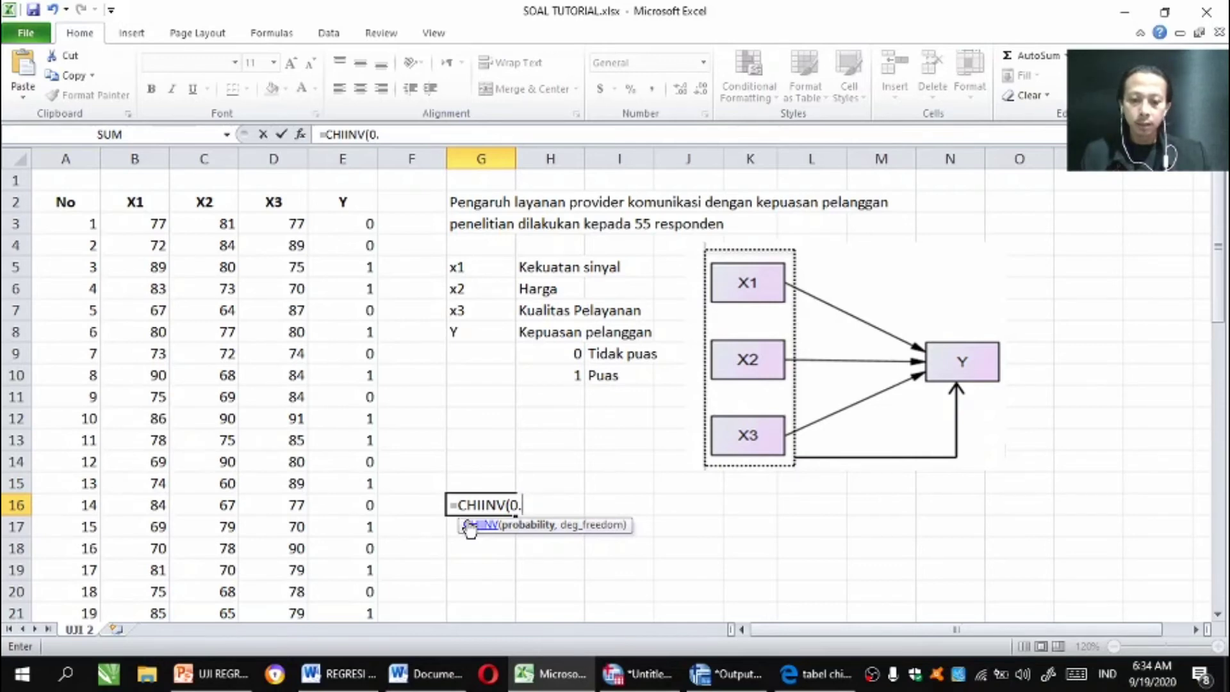
{"action": "type", "text": "05"}
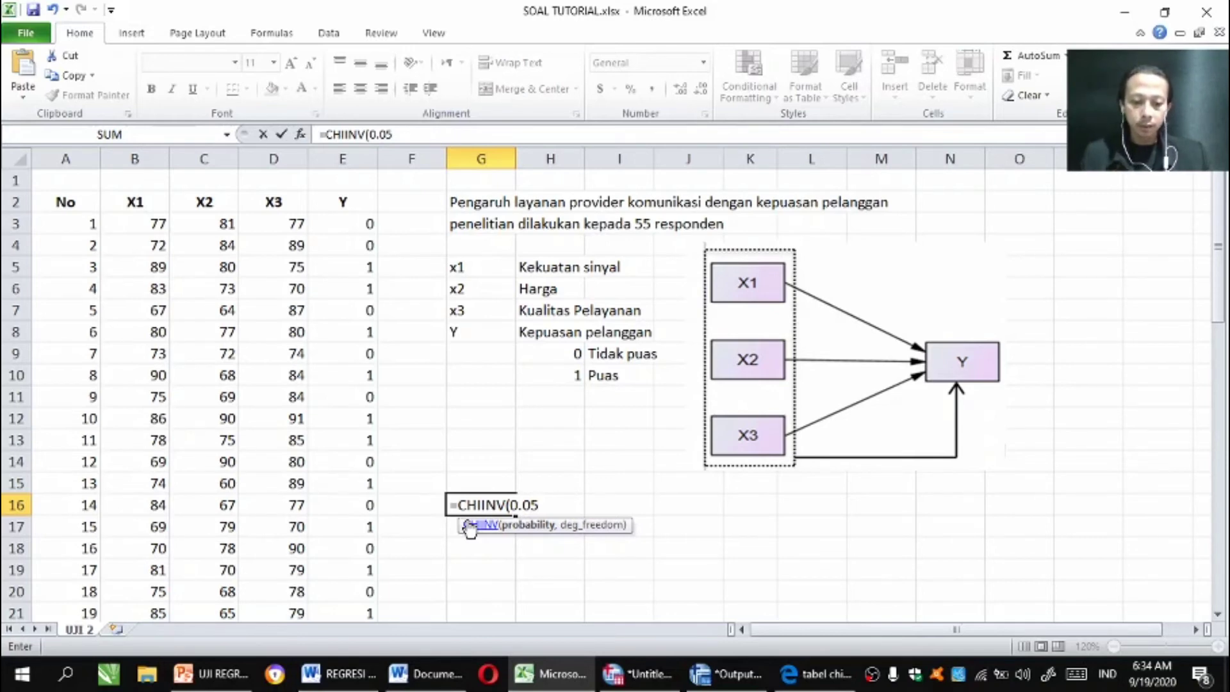
{"action": "type", "text": ","}
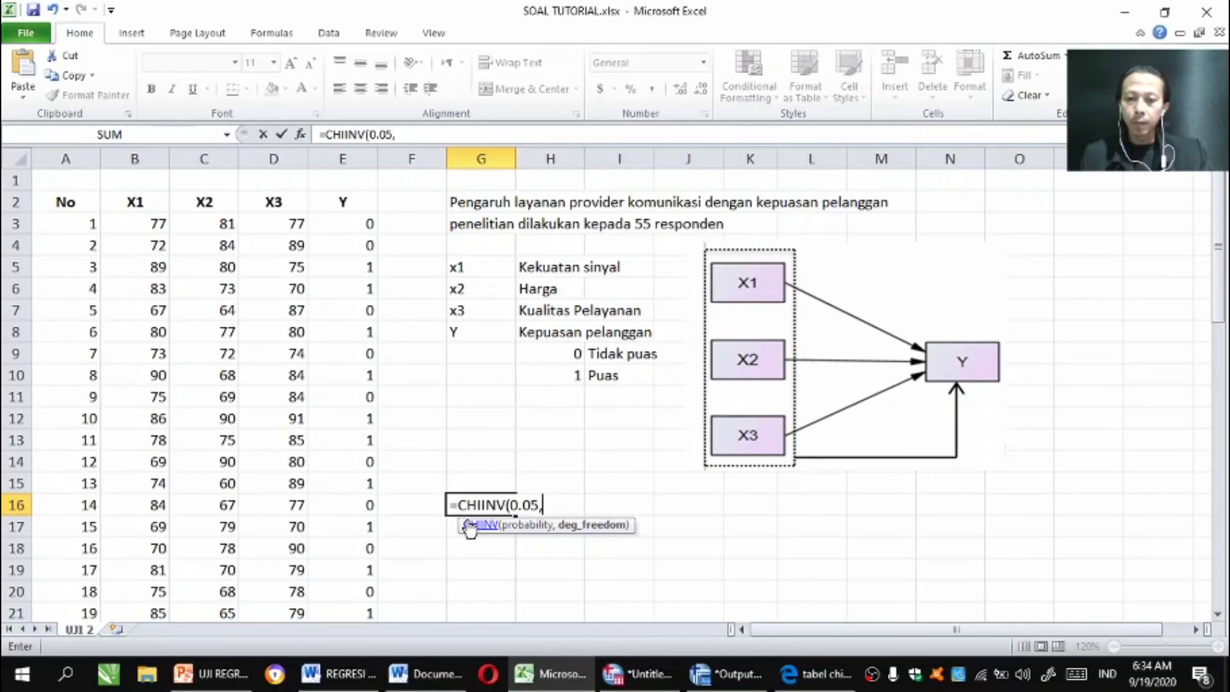
{"action": "type", "text": "3)"}
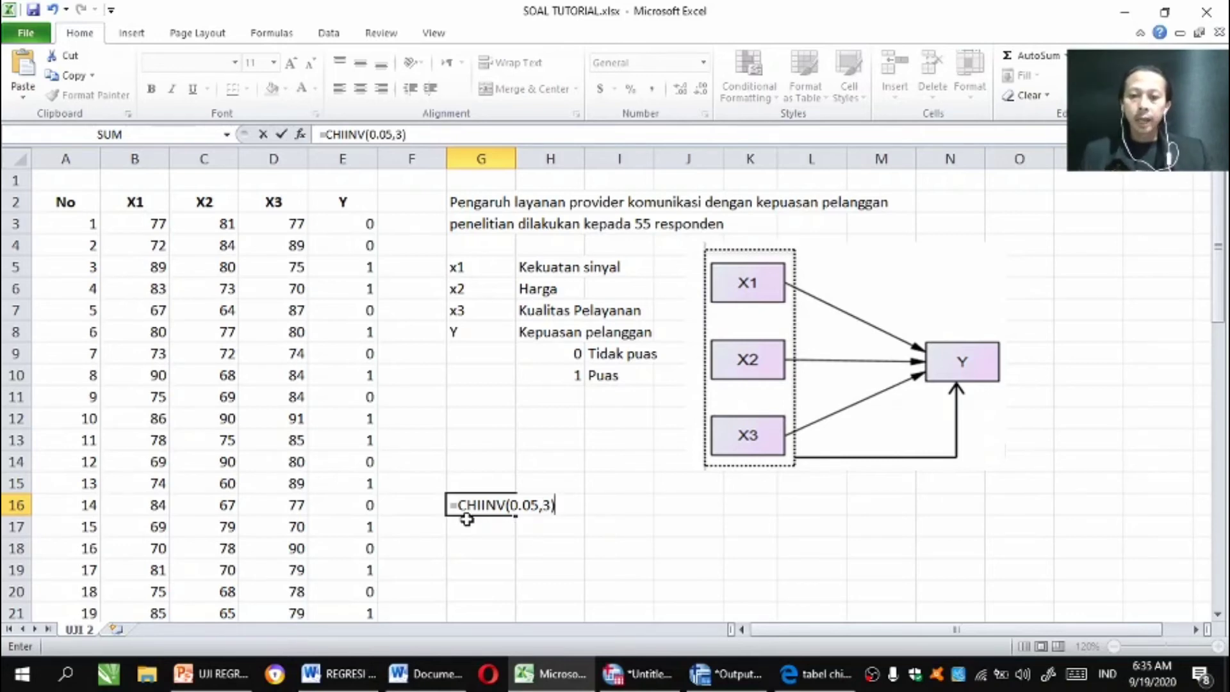
{"action": "key", "text": "Return"}
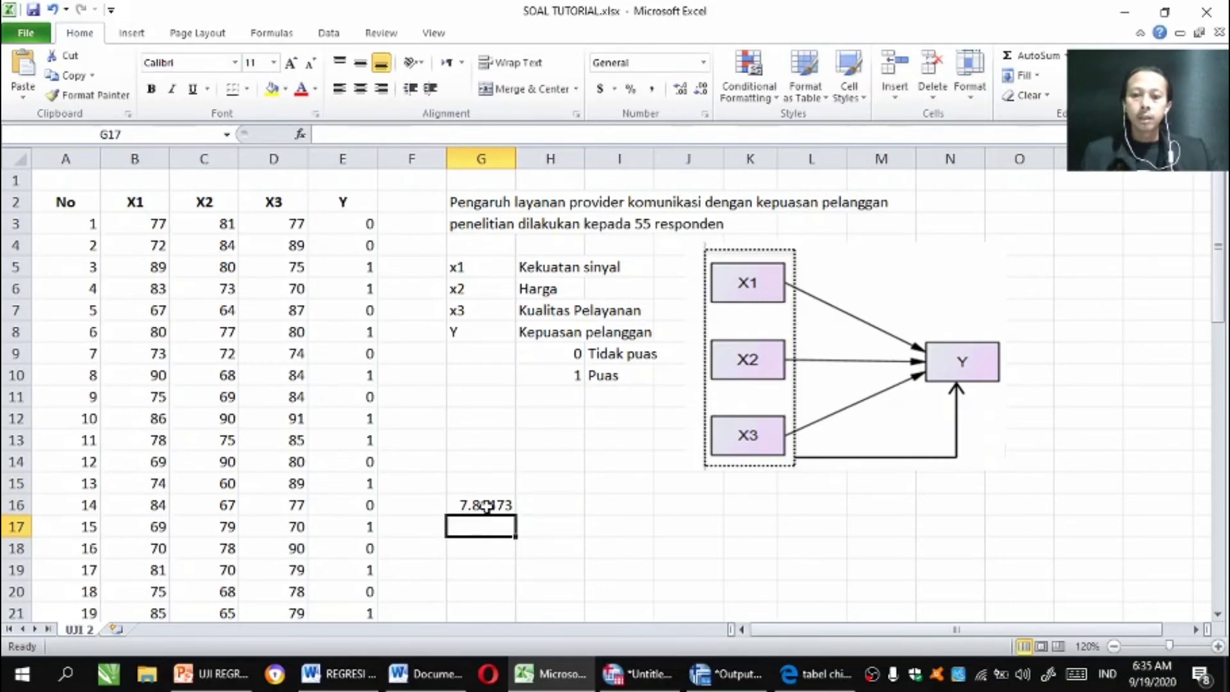
{"action": "left_click", "coordinate": [487, 504]}
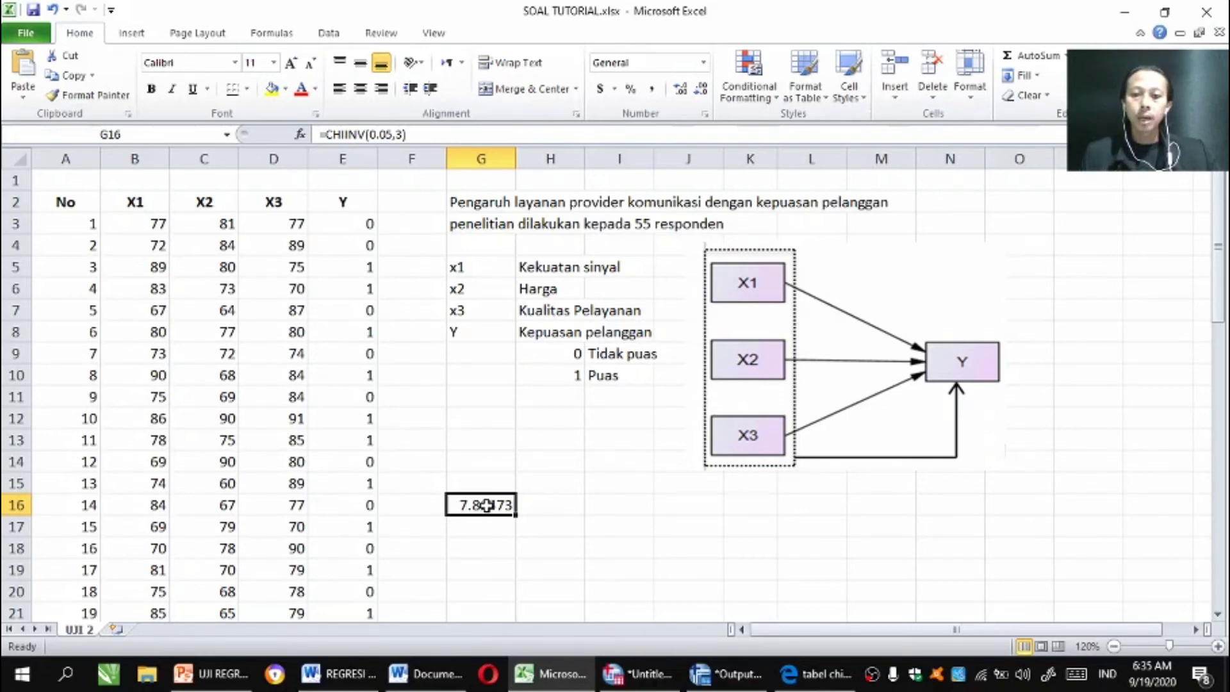
{"action": "key", "text": "alt+Tab"}
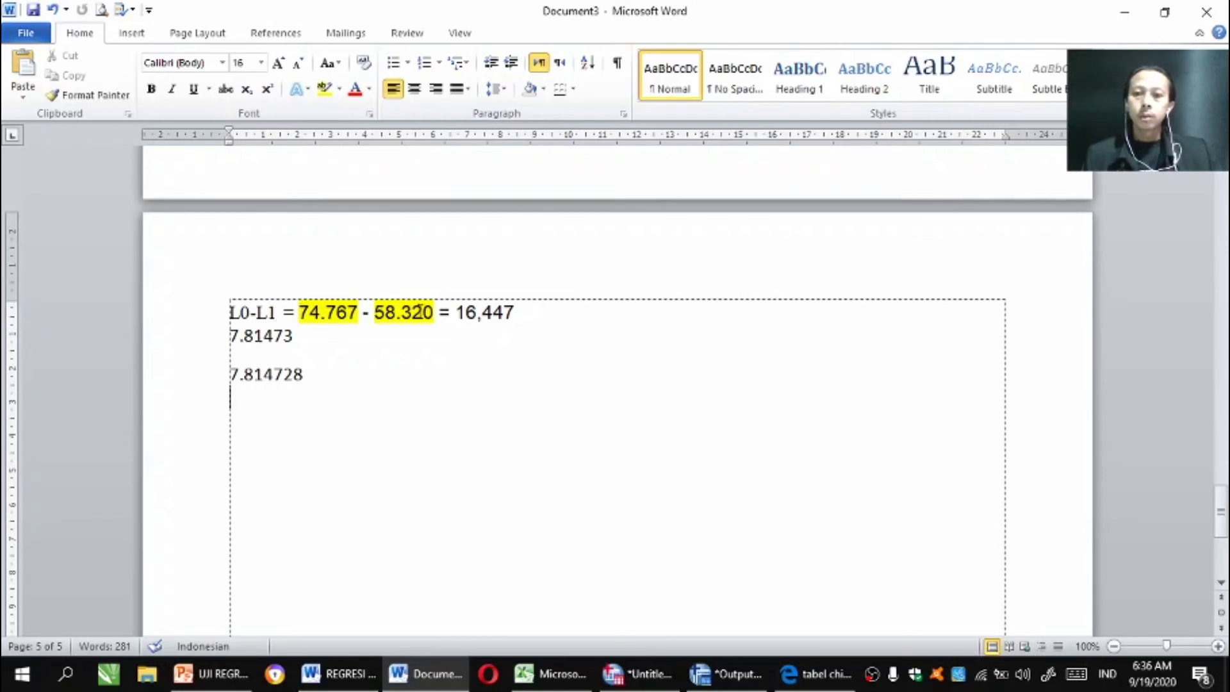
- Extend the L0-L1 line after 16,447 with a ≥ symbol and a copy of the table value 7.81473
{"action": "left_click_drag", "start_coordinate": [454, 312], "coordinate": [511, 320]}
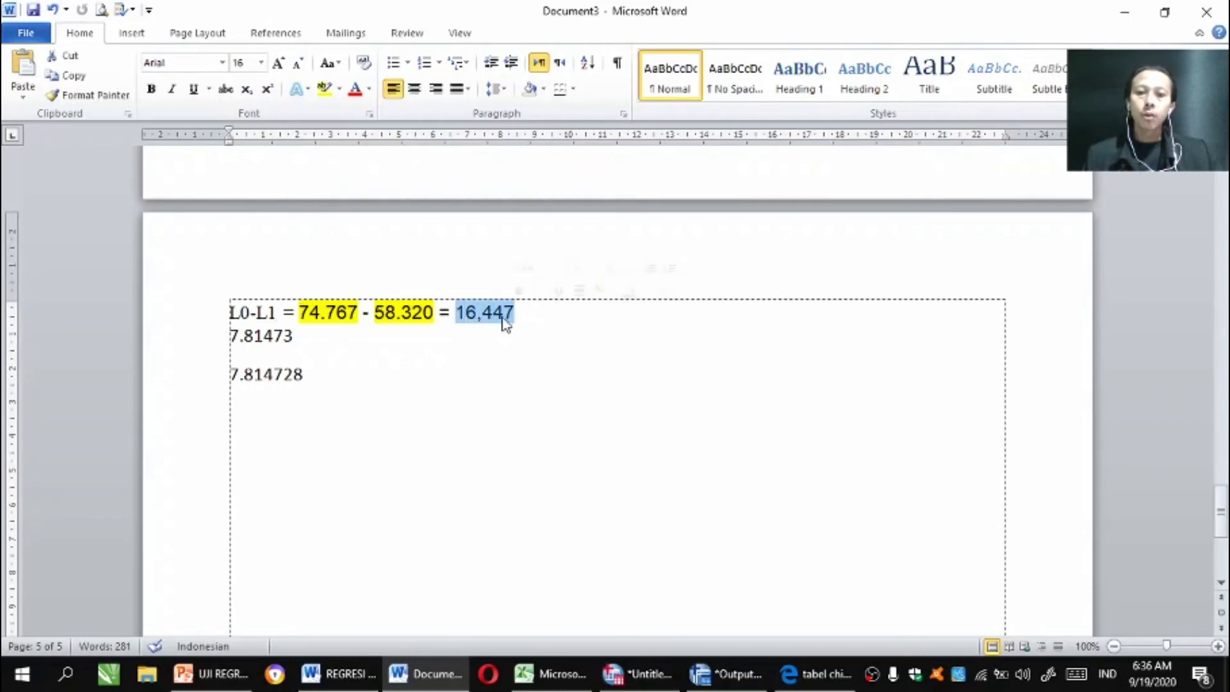
{"action": "left_click", "coordinate": [544, 312]}
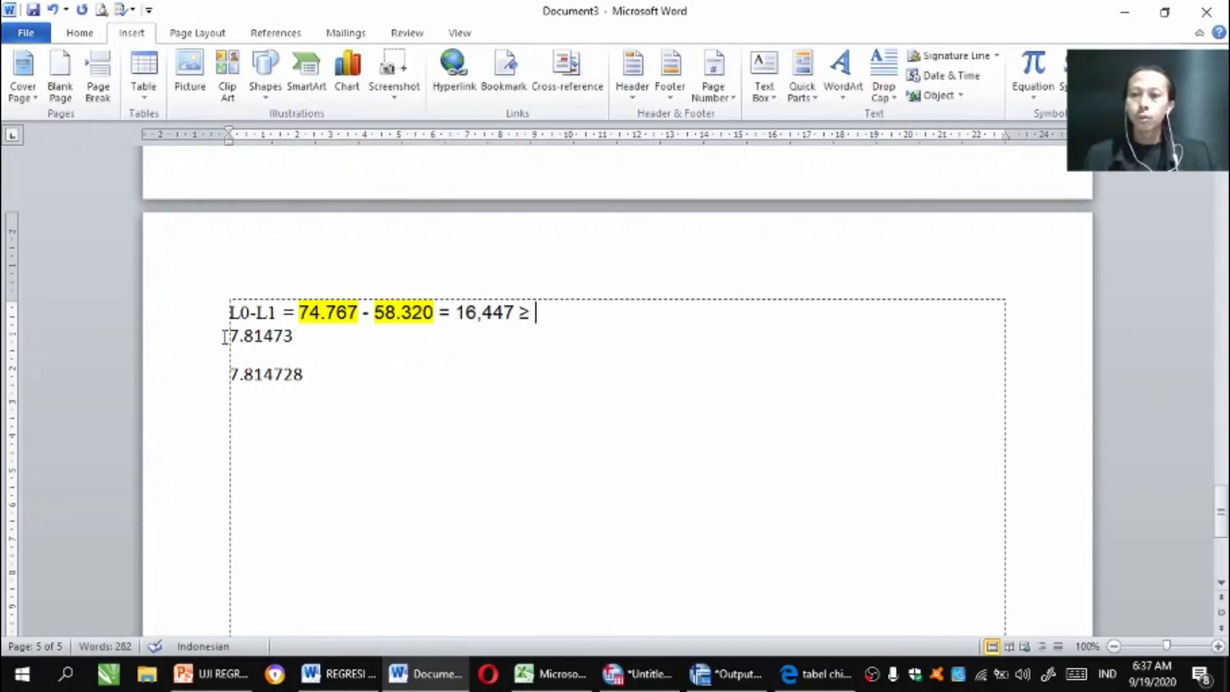
{"action": "left_click_drag", "start_coordinate": [226, 338], "coordinate": [293, 338]}
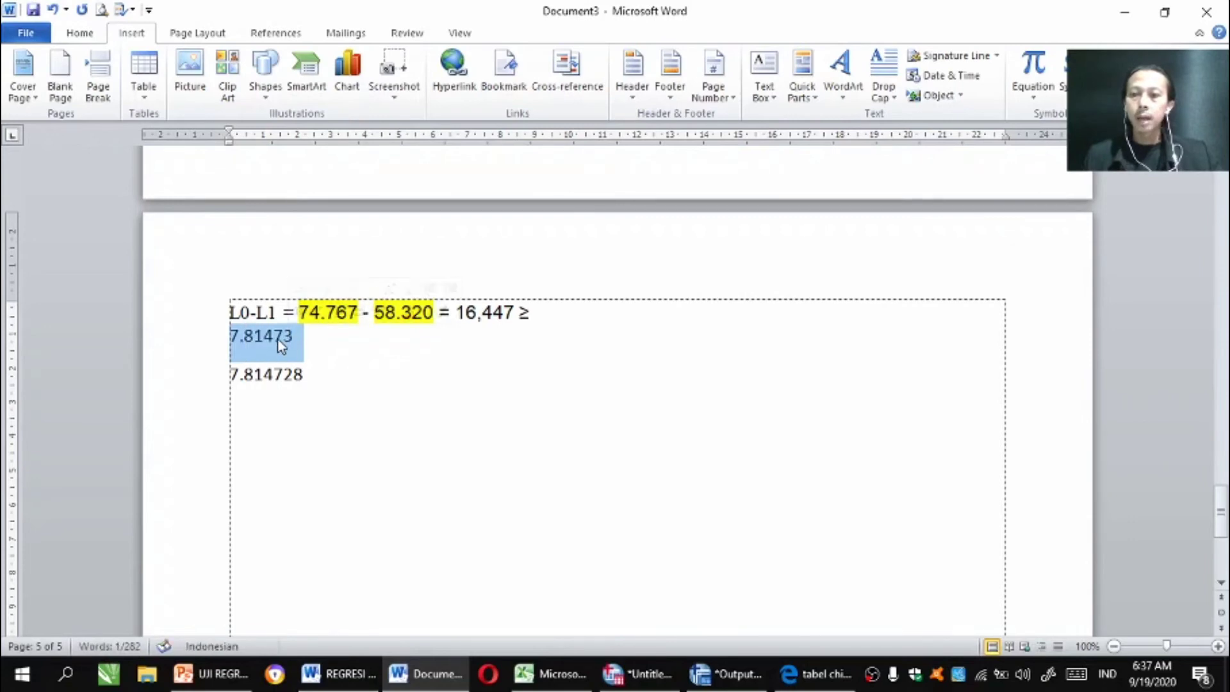
{"action": "right_click", "coordinate": [280, 340]}
{"action": "left_click", "coordinate": [320, 370]}
{"action": "left_click", "coordinate": [563, 311]}
{"action": "key", "text": "ctrl+v"}
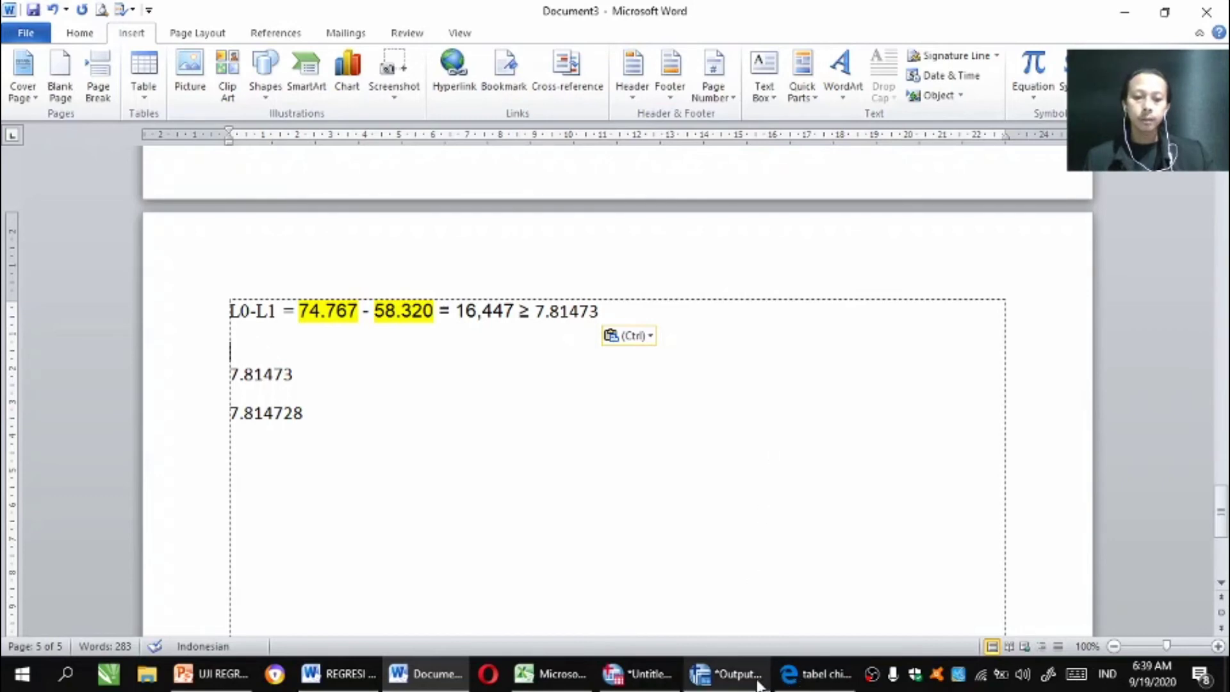
- Copy the Block 1 Classification Table from the SPSS output and paste it into the Word document below the comparison
{"action": "left_click", "coordinate": [704, 672]}
{"action": "scroll", "coordinate": [538, 477], "scroll_direction": "down", "scroll_amount": 10}
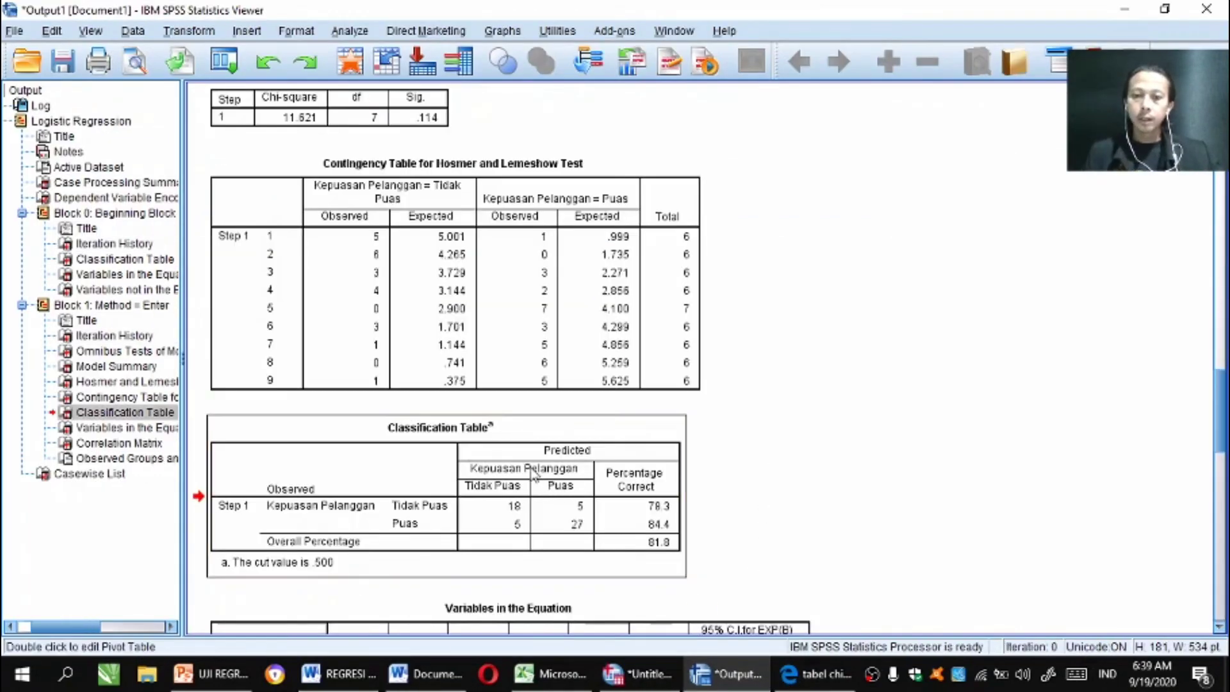
{"action": "left_click", "coordinate": [535, 477]}
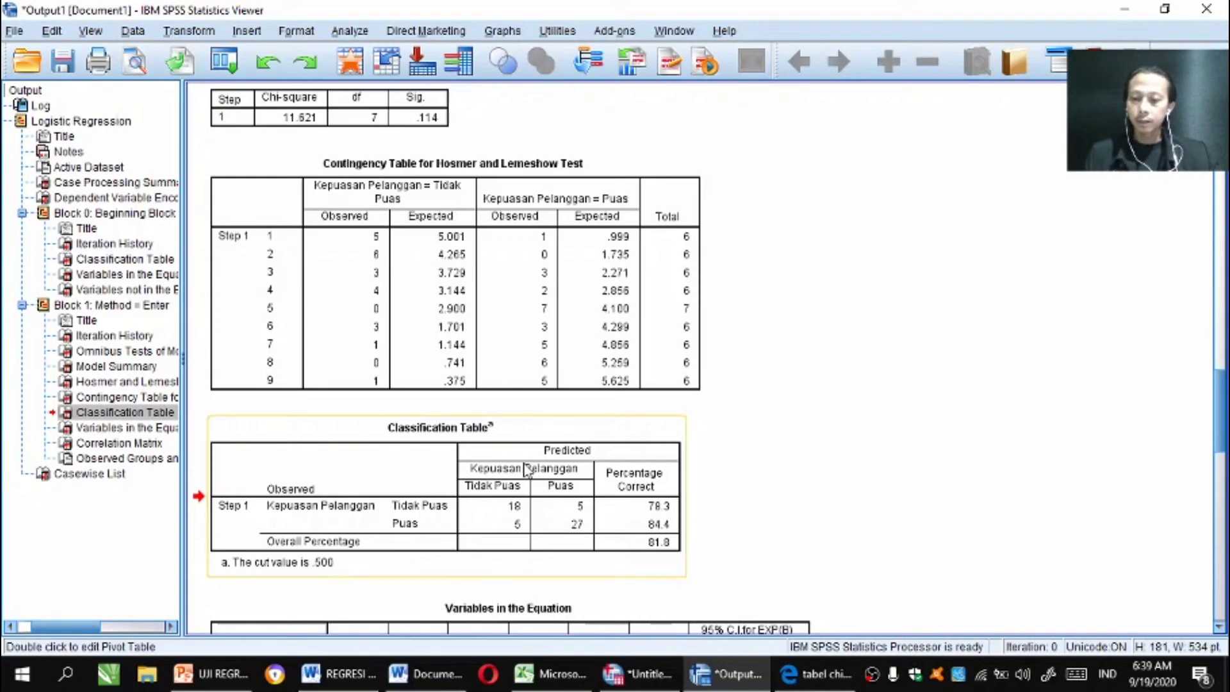
{"action": "right_click", "coordinate": [526, 470]}
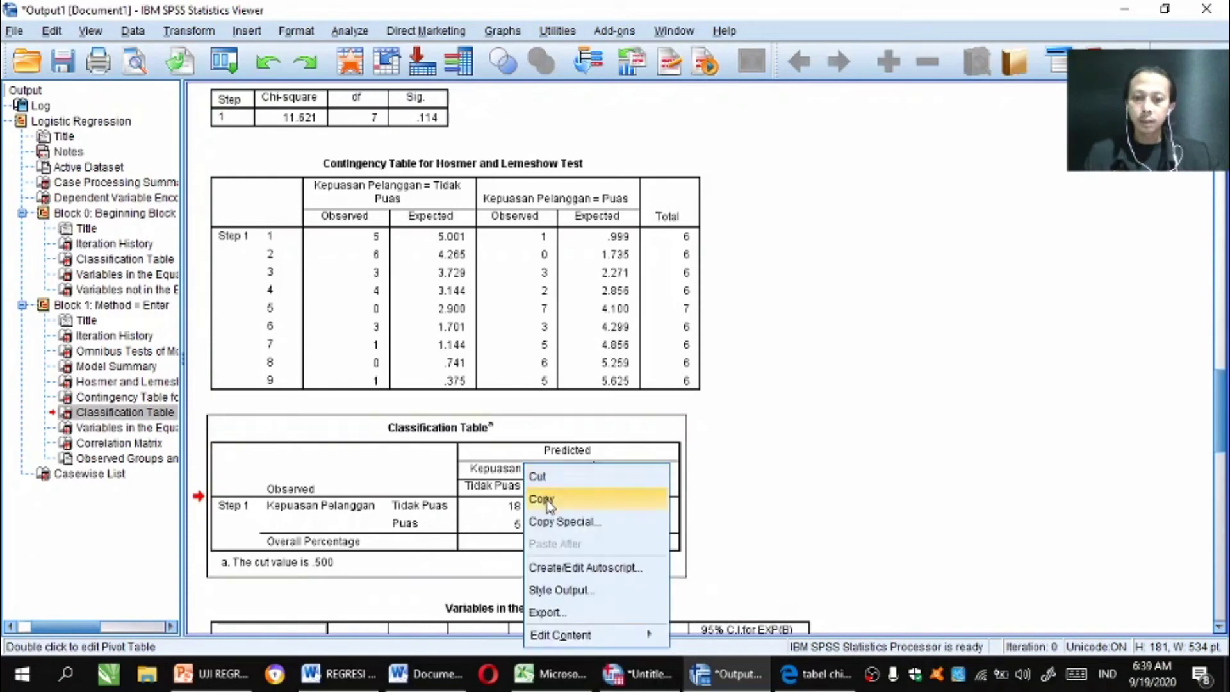
{"action": "left_click", "coordinate": [550, 499]}
{"action": "left_click", "coordinate": [423, 673]}
{"action": "key", "text": "ctrl+v"}
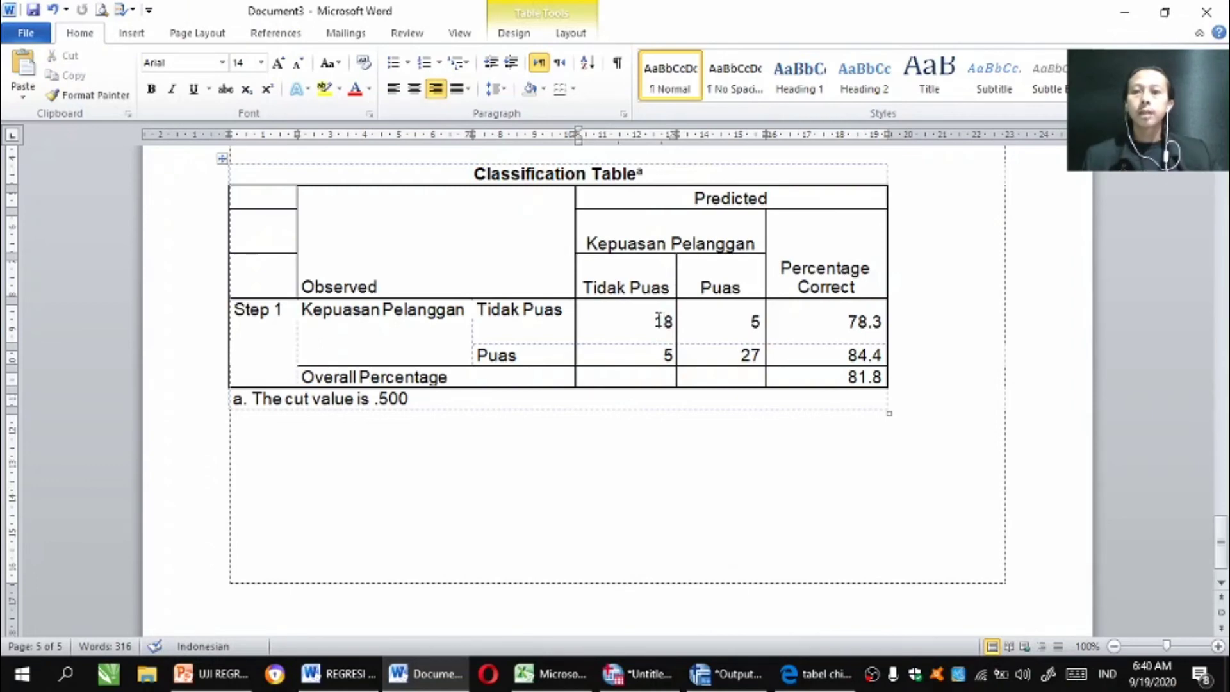
- Examine the correctly predicted Tidak Puas count with its percentage correct, and the correctly predicted Puas count, in the Classification Table
{"action": "left_click", "coordinate": [656, 320]}
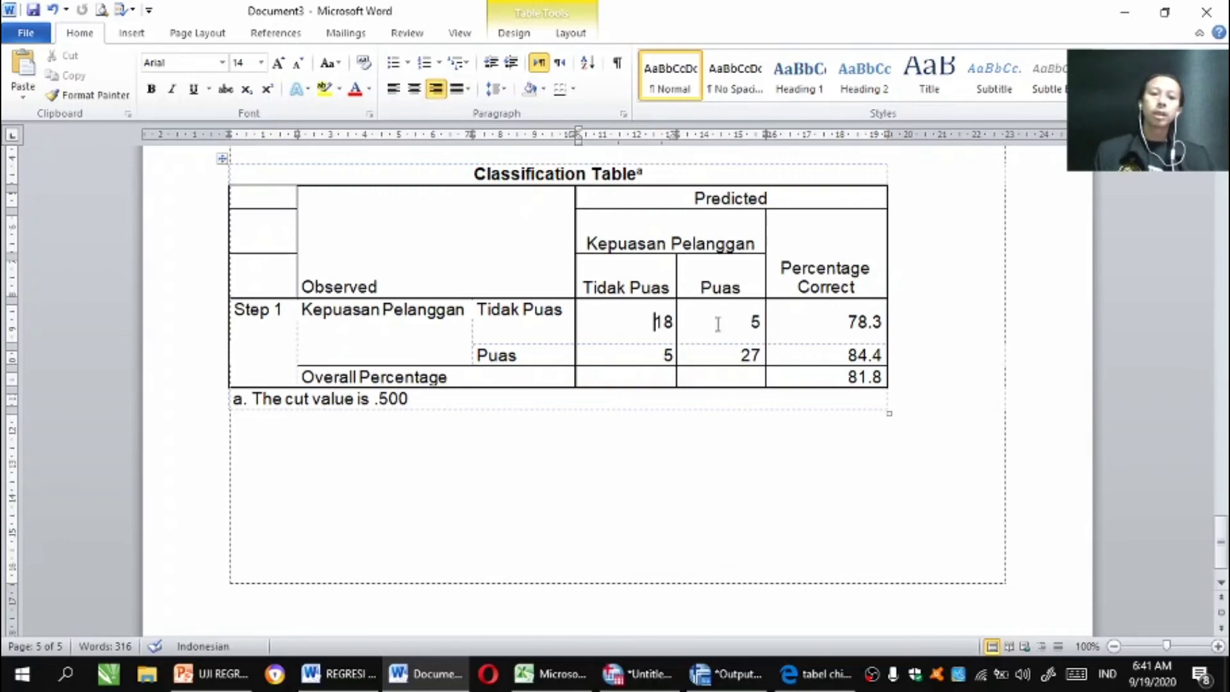
{"action": "left_click_drag", "start_coordinate": [844, 322], "coordinate": [887, 317]}
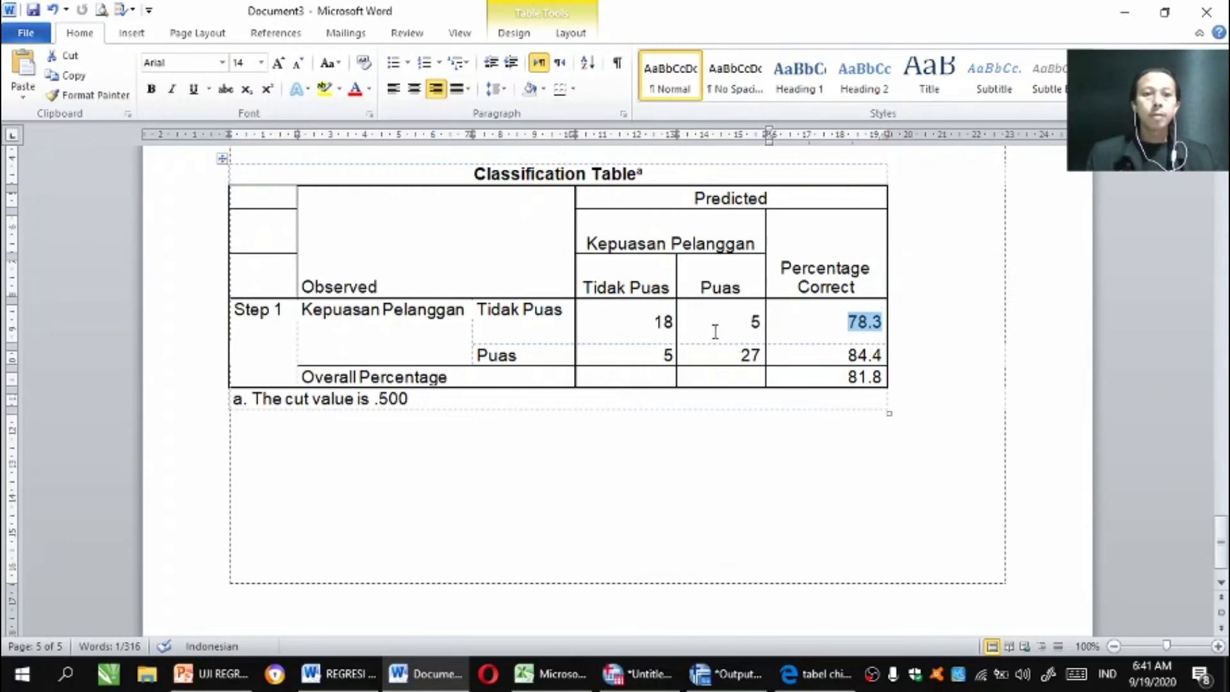
{"action": "left_click", "coordinate": [737, 356]}
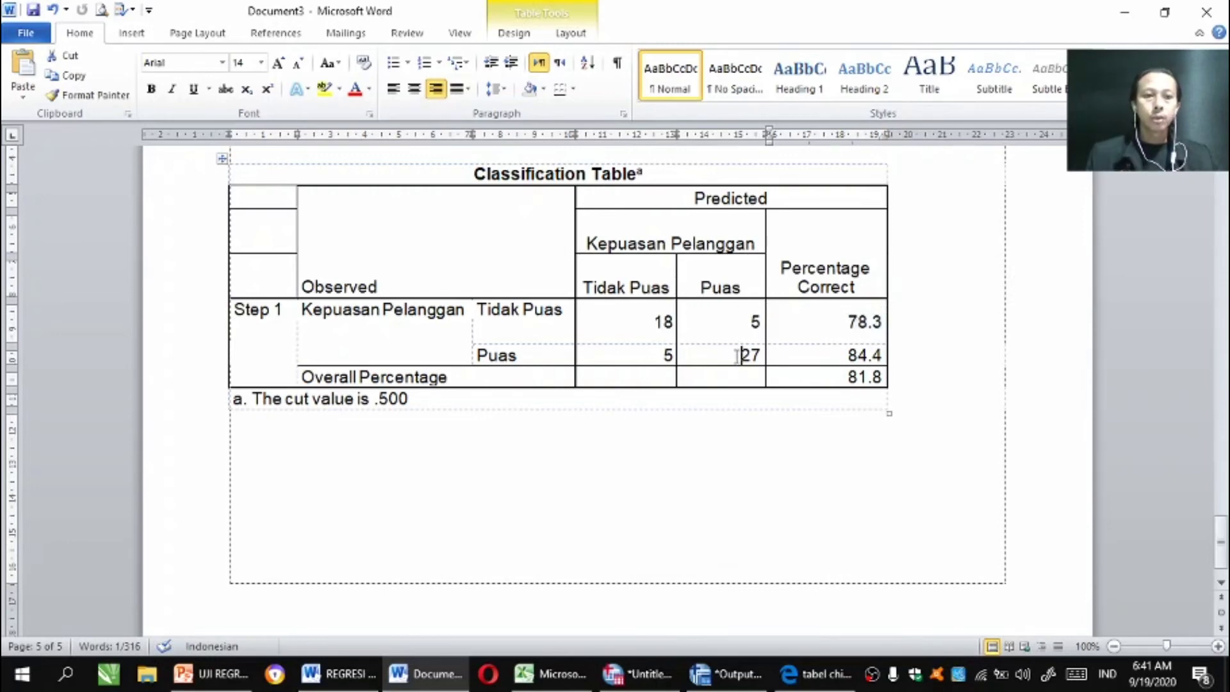
{"action": "left_click_drag", "start_coordinate": [736, 356], "coordinate": [762, 361]}
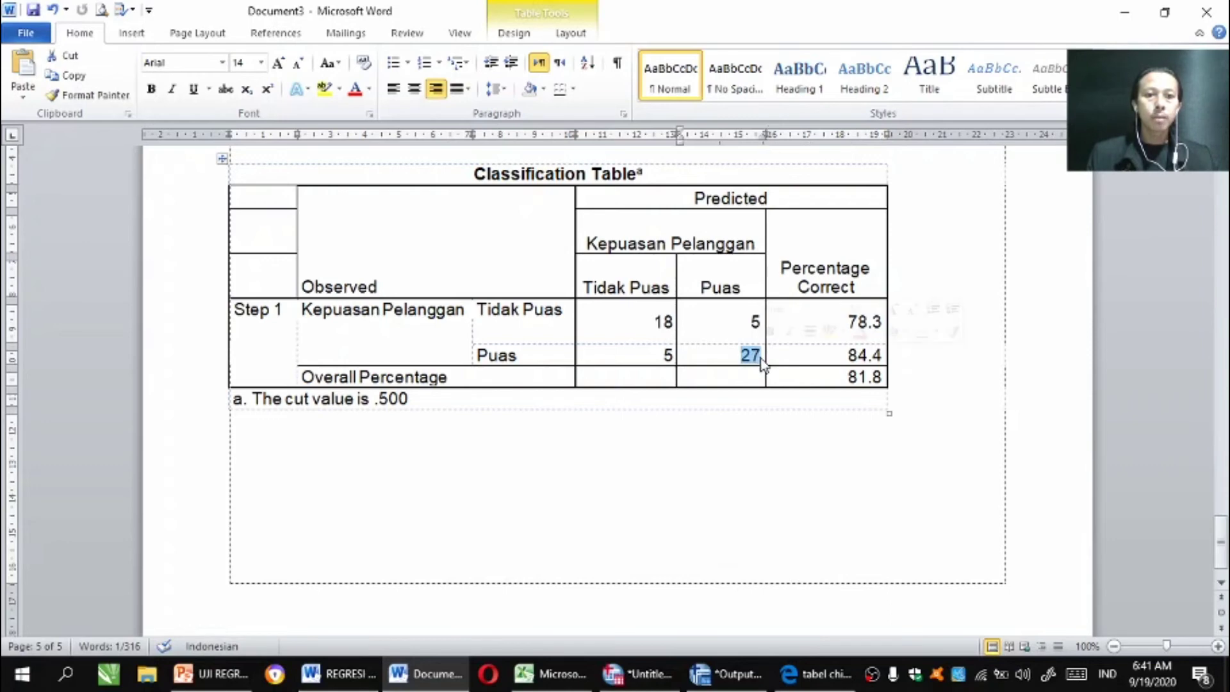